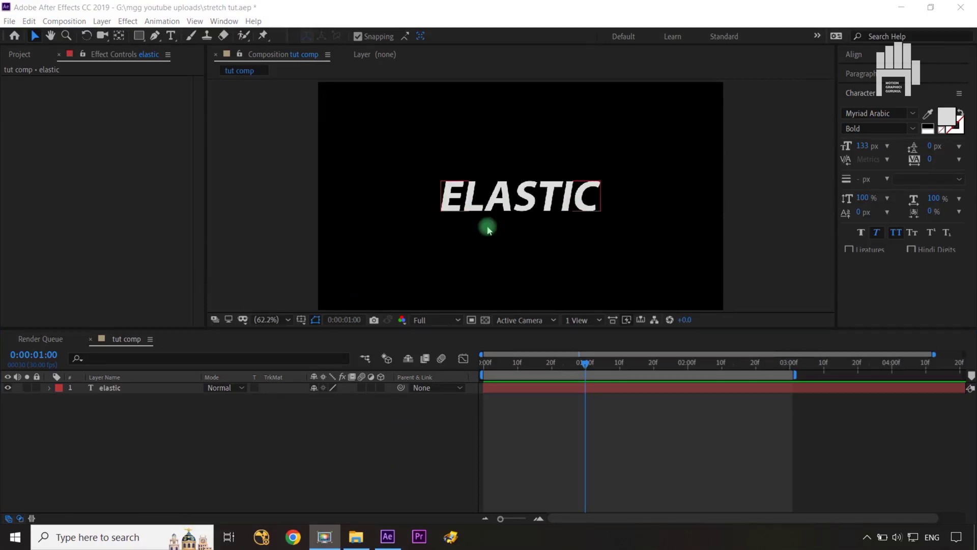
# Create a new full-frame black solid named map with Ctrl+Y.
pyautogui.click(313, 461)
pyautogui.hotkey('ctrl', 'y')
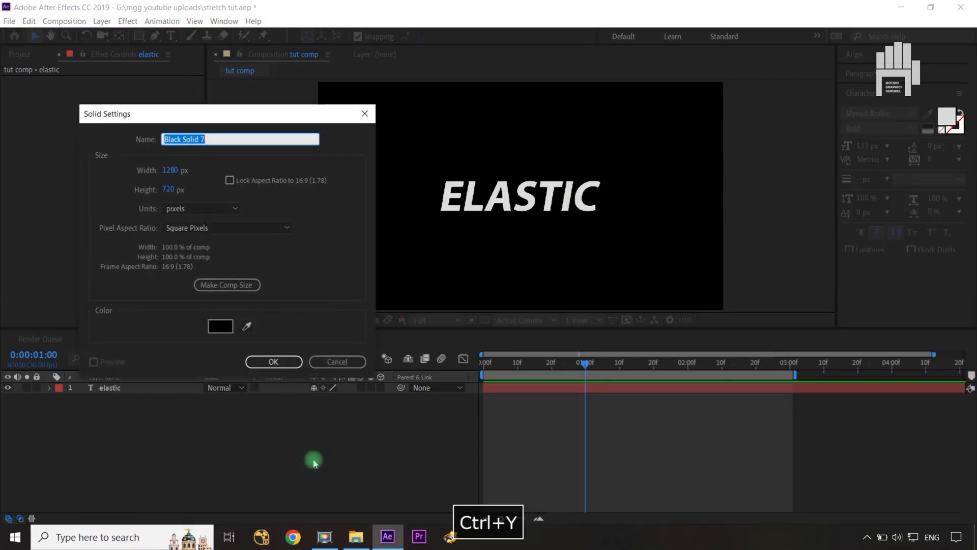
pyautogui.write('map')
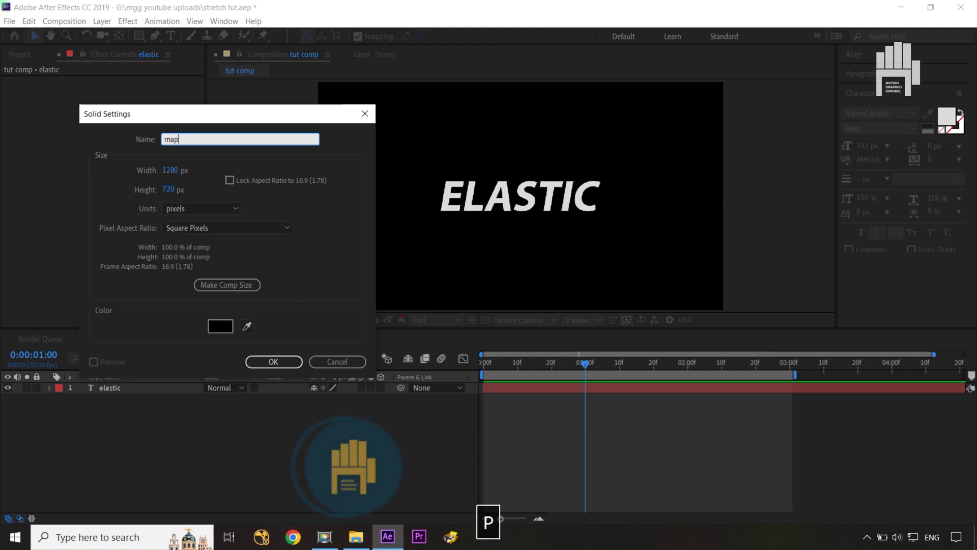
pyautogui.click(274, 362)
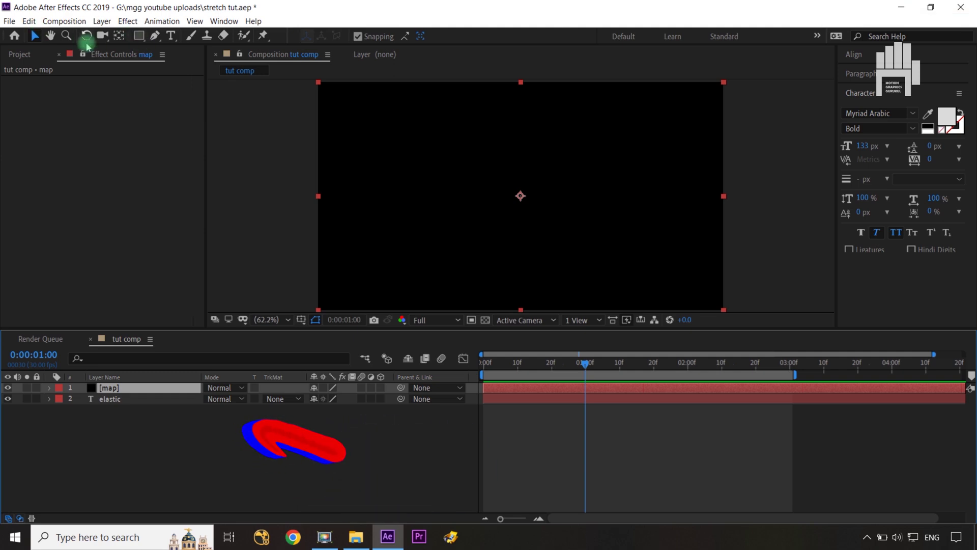
# Apply a Generate > Gradient Ramp effect to the map solid.
pyautogui.click(127, 22)
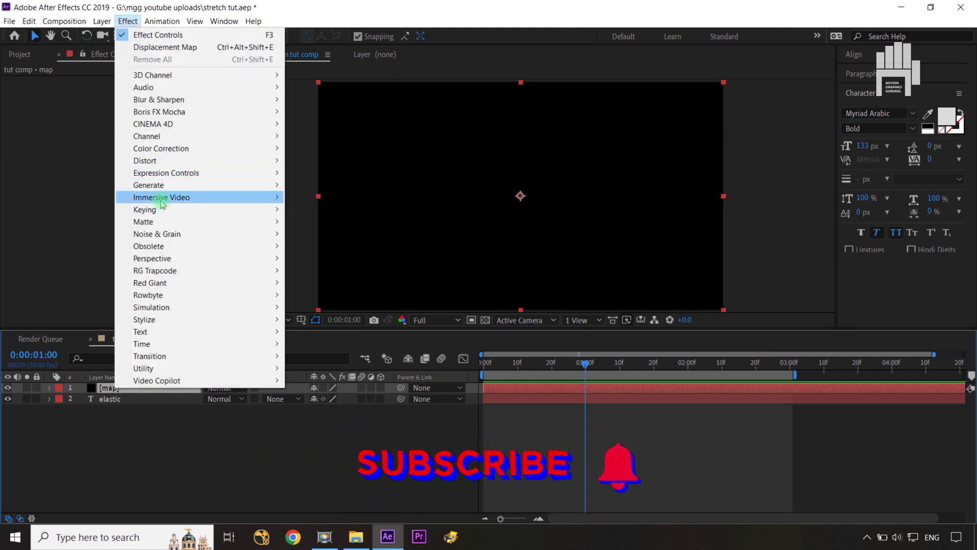
pyautogui.moveTo(153, 184)
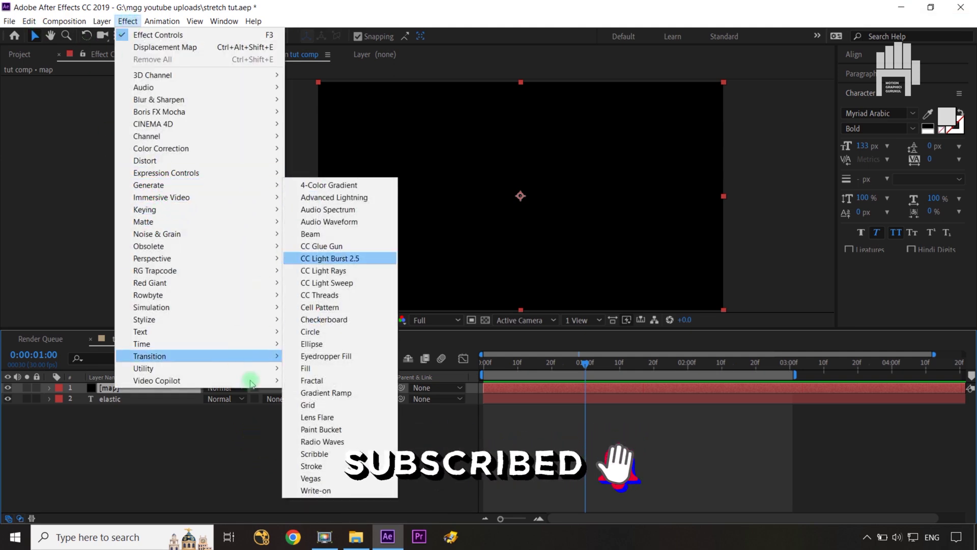
pyautogui.click(331, 393)
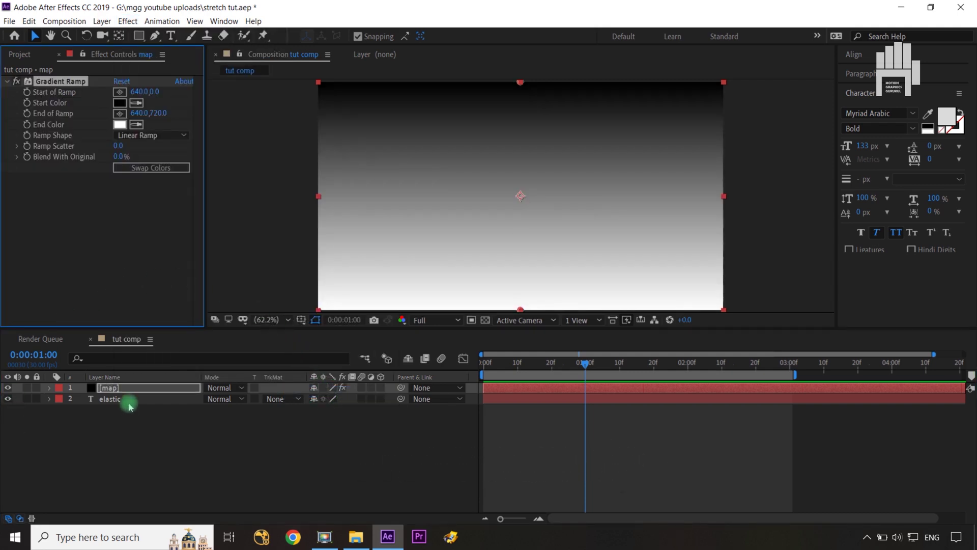
# Add two null object layers, Null 17 and Null 18, to the timeline.
pyautogui.click(130, 434)
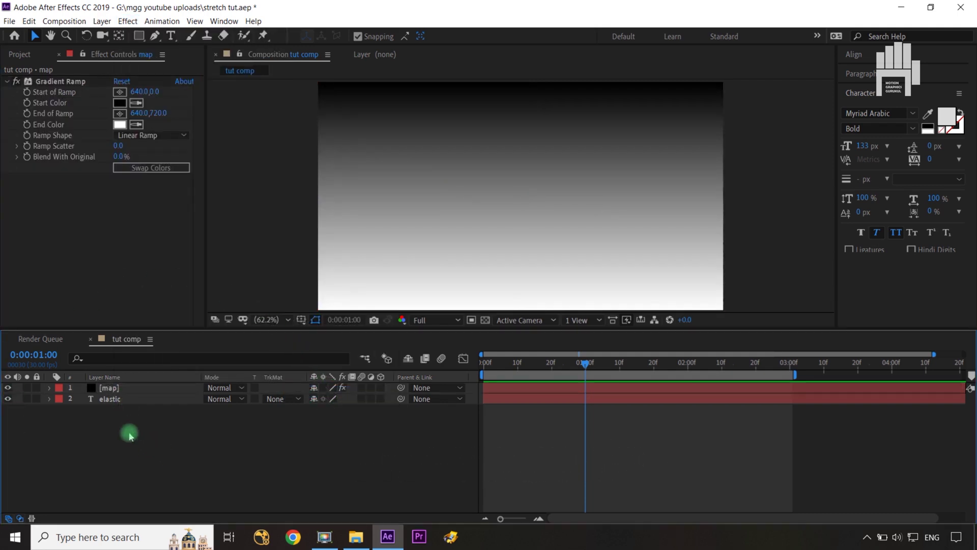
pyautogui.rightClick(202, 446)
pyautogui.click(274, 323)
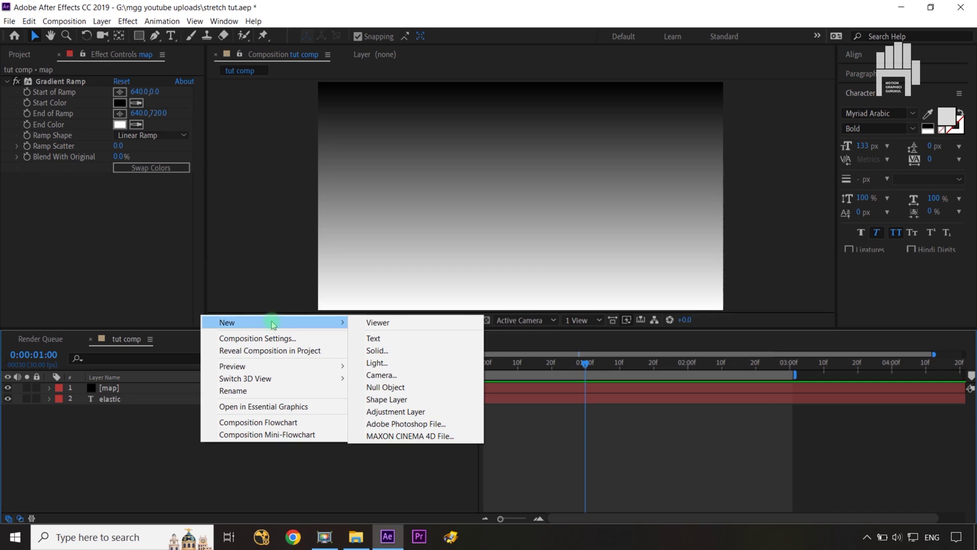
pyautogui.click(402, 387)
pyautogui.rightClick(339, 446)
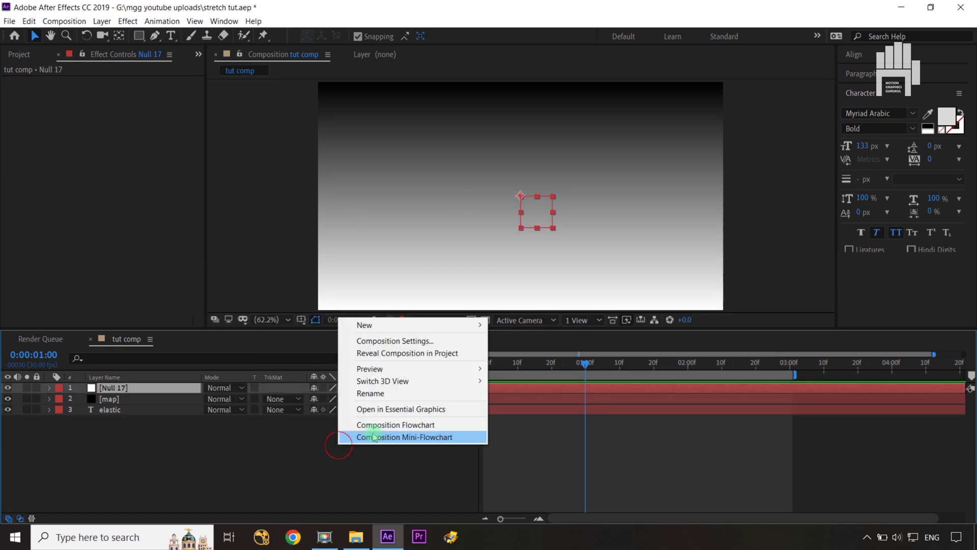
pyautogui.click(376, 325)
pyautogui.click(547, 389)
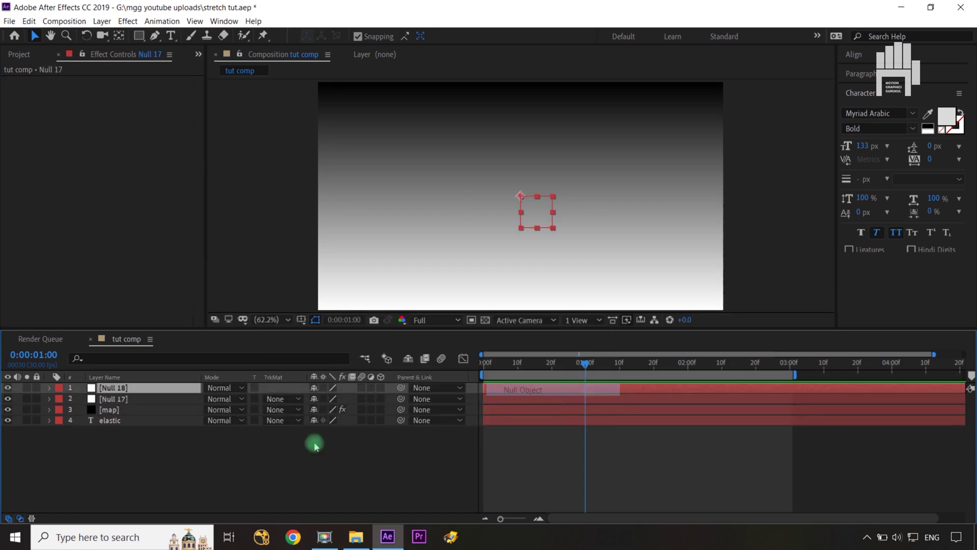
# Lock map's Gradient Ramp controls in view and reveal both nulls' Position values.
pyautogui.click(315, 446)
pyautogui.click(138, 412)
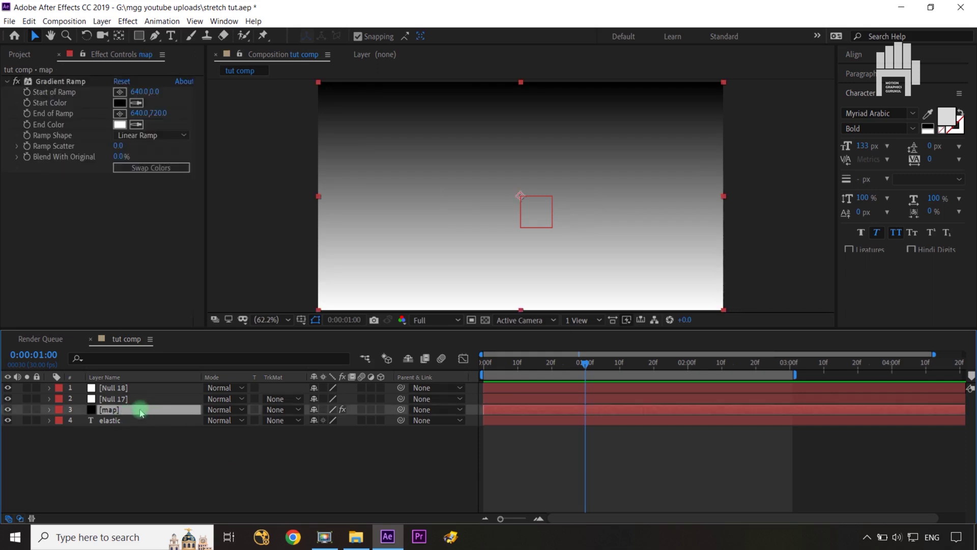
pyautogui.click(82, 54)
pyautogui.click(130, 400)
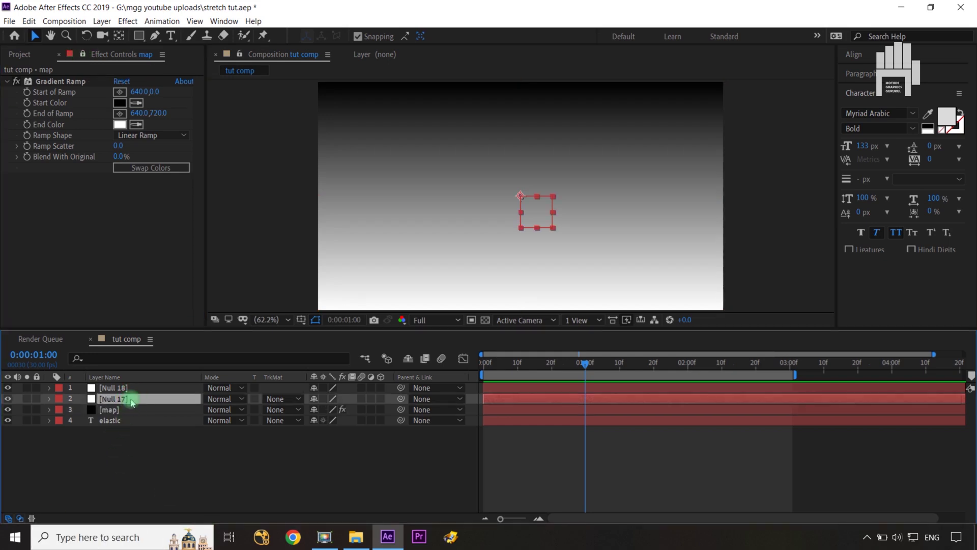
pyautogui.keyDown('ctrl'); pyautogui.click(125, 388); pyautogui.keyUp('ctrl')
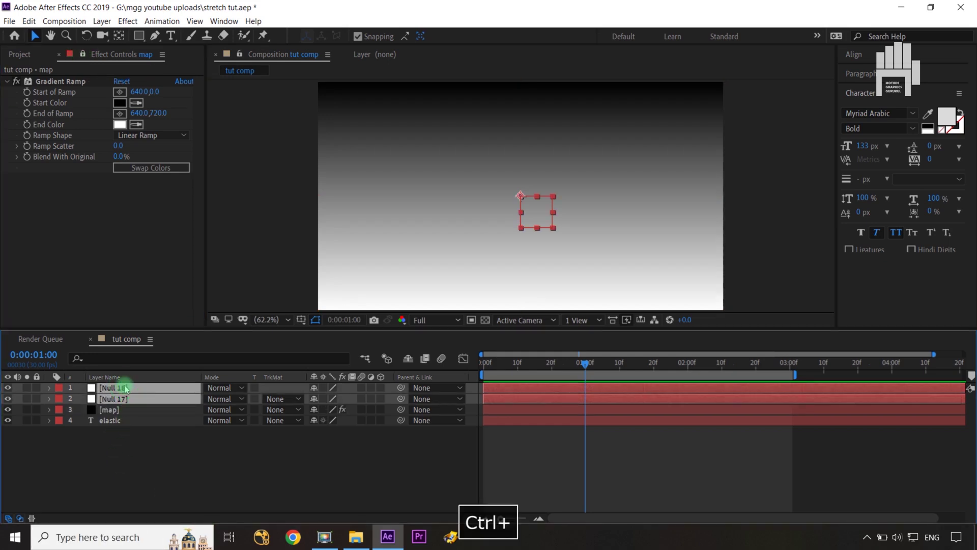
pyautogui.press('p')
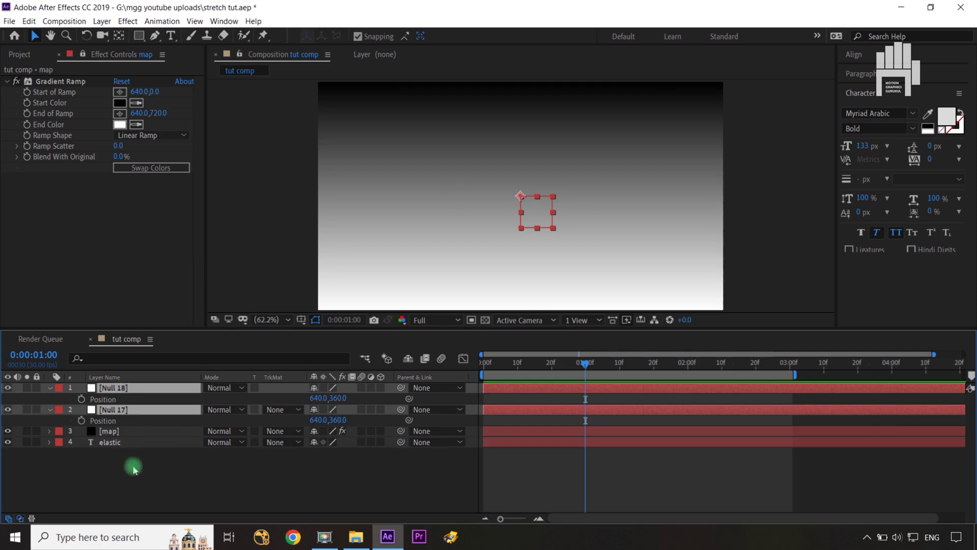
pyautogui.click(48, 199)
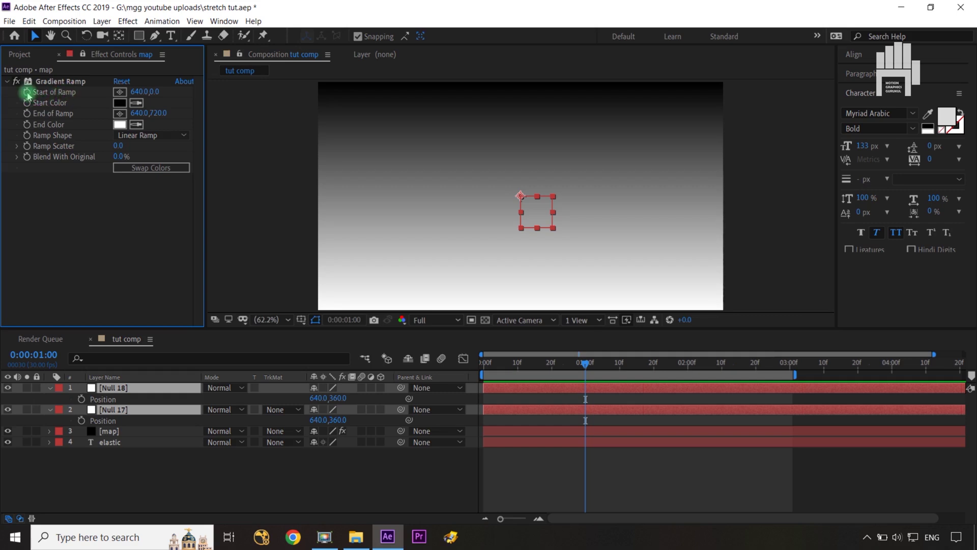
# Link Start of Ramp to Null 17's Position and End of Ramp to Null 18's Position with expressions.
pyautogui.keyDown('alt'); pyautogui.click(27, 92); pyautogui.keyUp('alt')
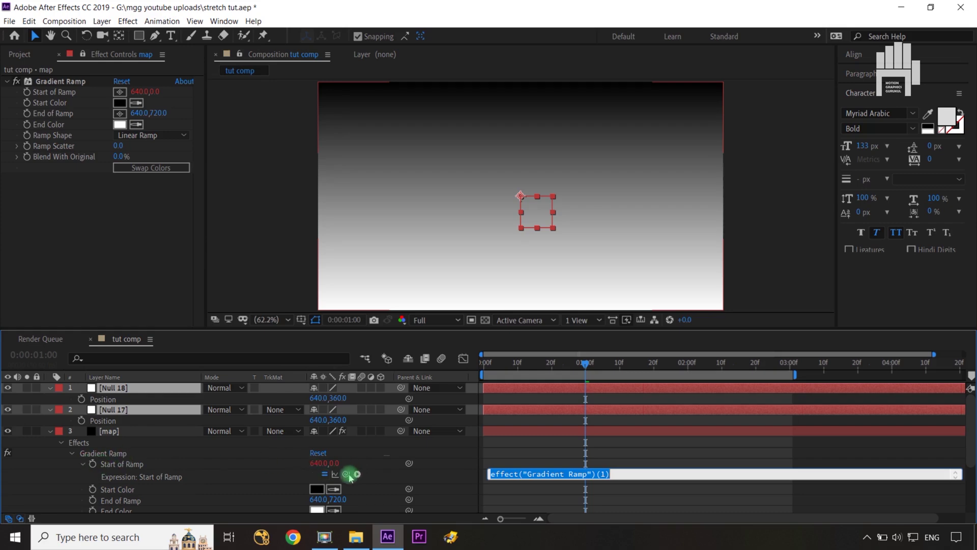
pyautogui.moveTo(346, 476)
pyautogui.mouseDown()
pyautogui.moveTo(208, 459)
pyautogui.moveTo(115, 421)
pyautogui.mouseUp()
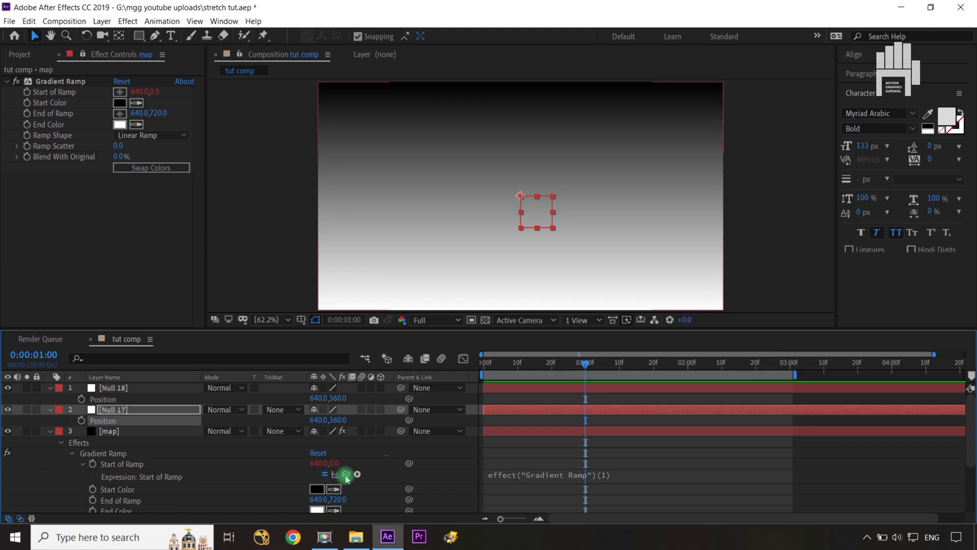
pyautogui.moveTo(346, 476); pyautogui.dragTo(138, 421)
pyautogui.click(192, 470)
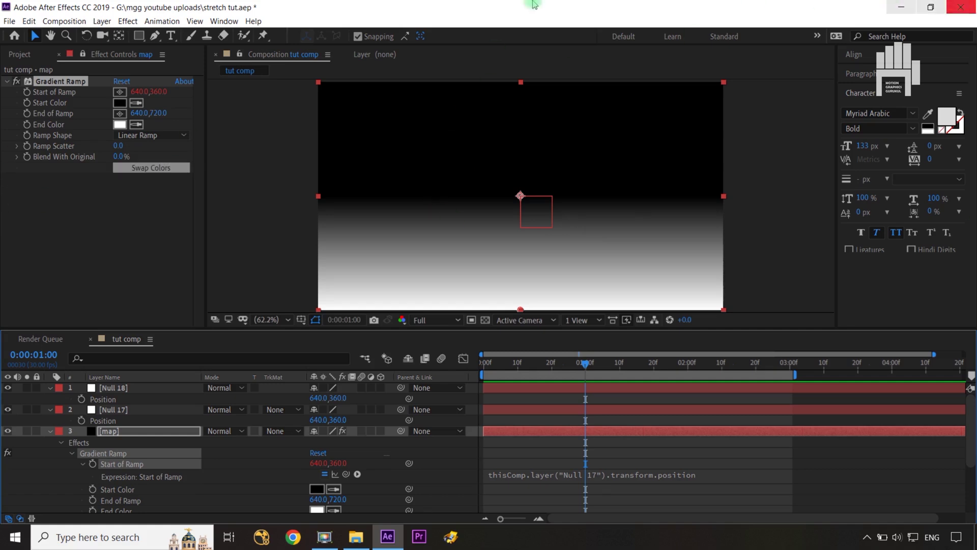
pyautogui.keyDown('alt'); pyautogui.click(26, 113); pyautogui.keyUp('alt')
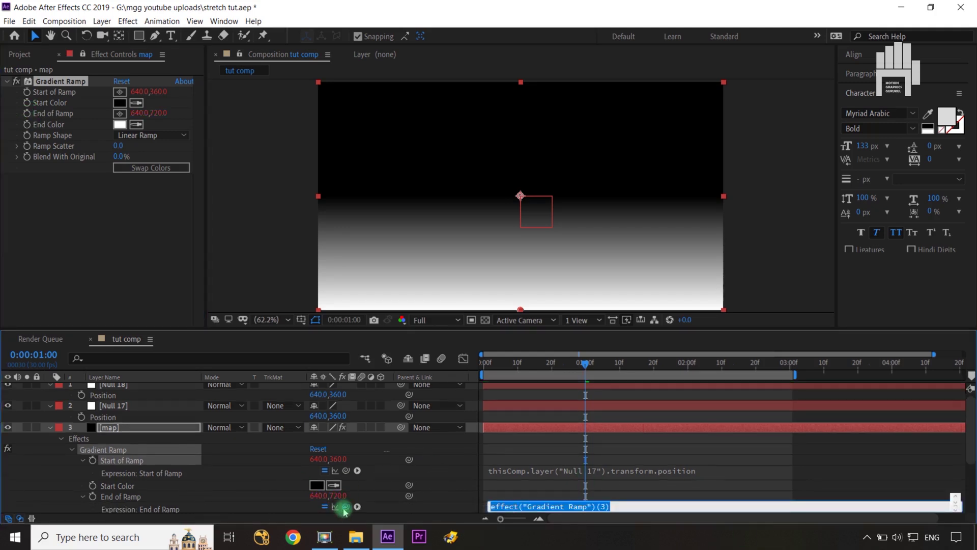
pyautogui.moveTo(346, 506)
pyautogui.mouseDown()
pyautogui.moveTo(108, 372)
pyautogui.moveTo(104, 415)
pyautogui.moveTo(100, 402)
pyautogui.mouseUp()
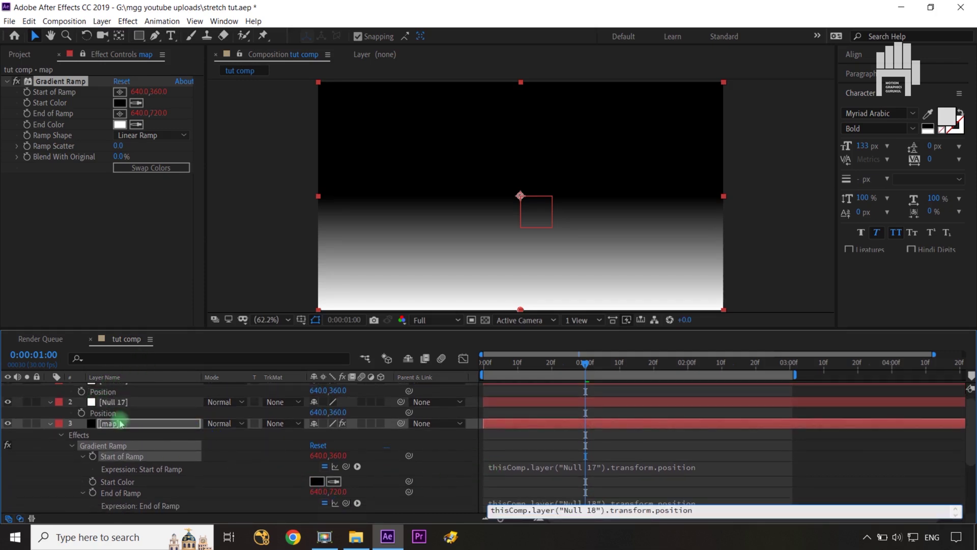
# Rename the Null 17 layer to start.
pyautogui.click(126, 406)
pyautogui.press('Return')
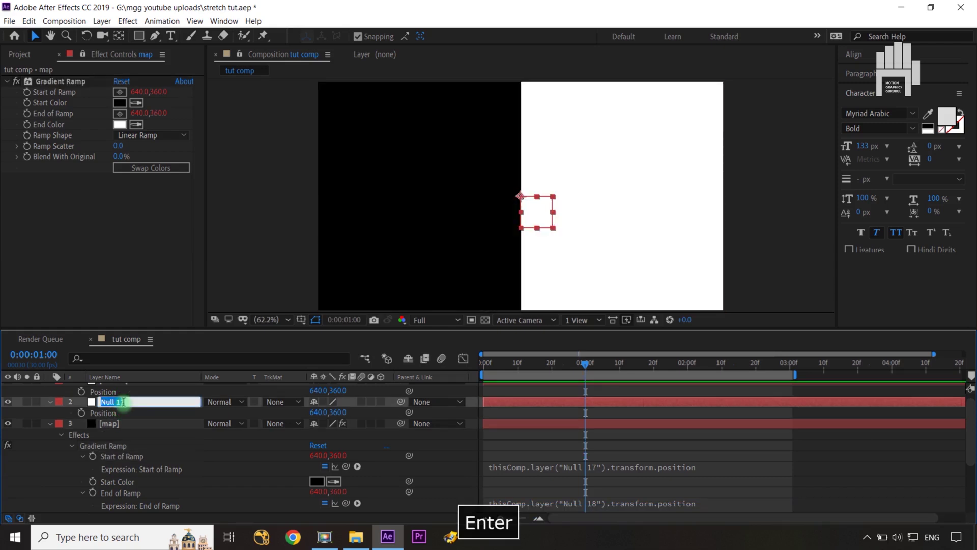
pyautogui.write('sta')
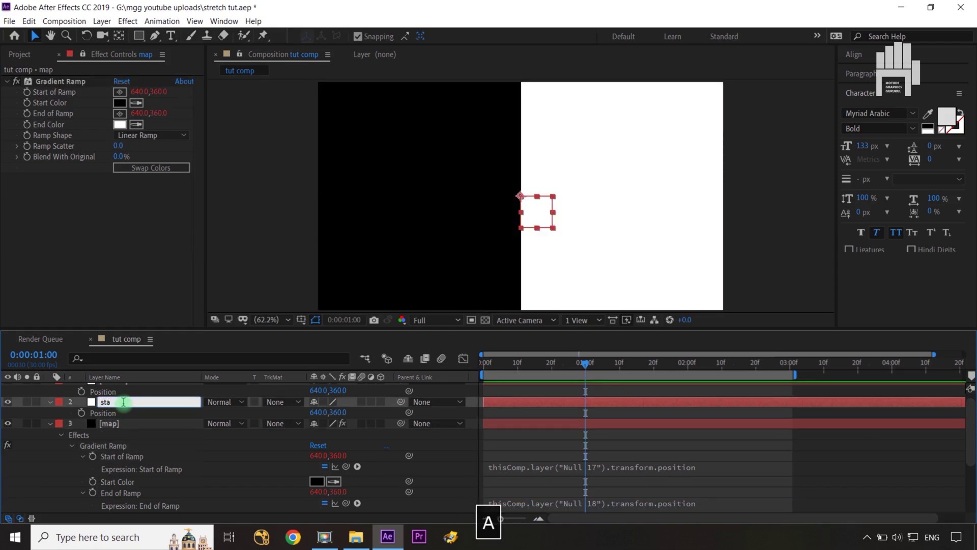
pyautogui.write('rt')
pyautogui.press('Return')
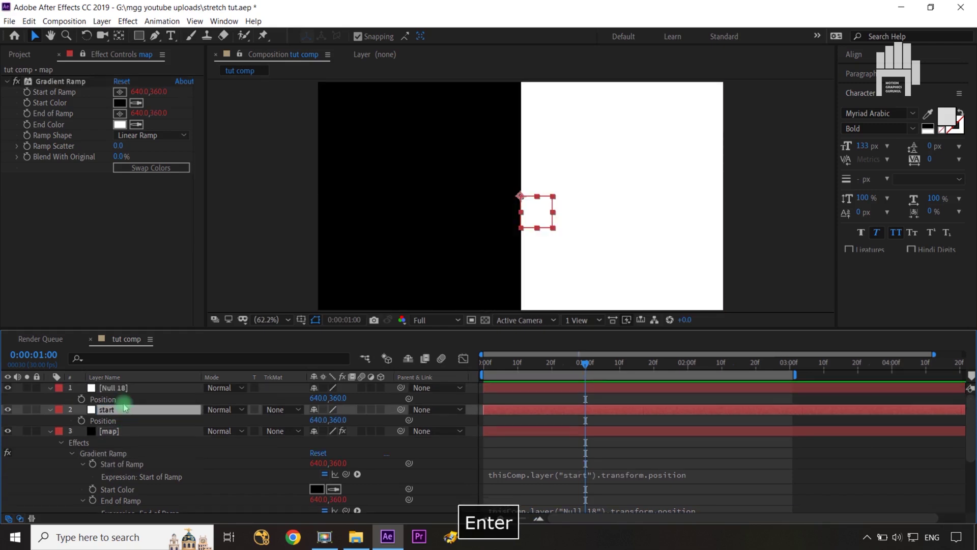
# Rename the Null 18 layer to end and collapse both null layers.
pyautogui.click(124, 389)
pyautogui.press('Return')
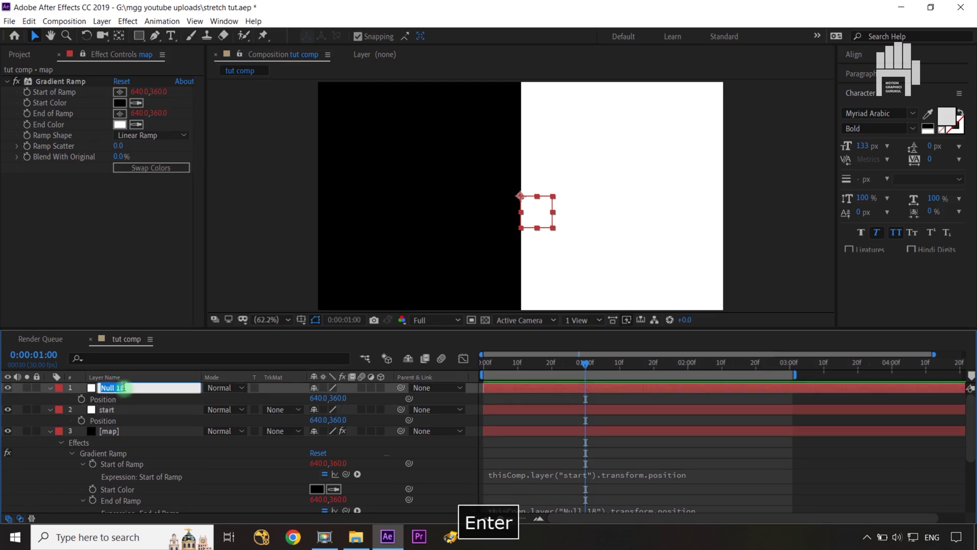
pyautogui.write('ebn')
pyautogui.press('BackSpace')
pyautogui.press('BackSpace')
pyautogui.press('BackSpace')
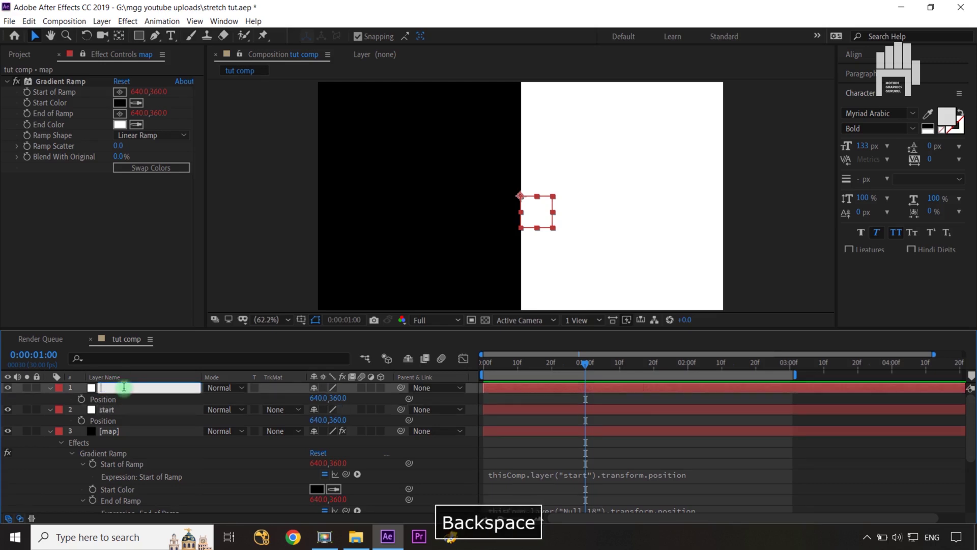
pyautogui.write('end')
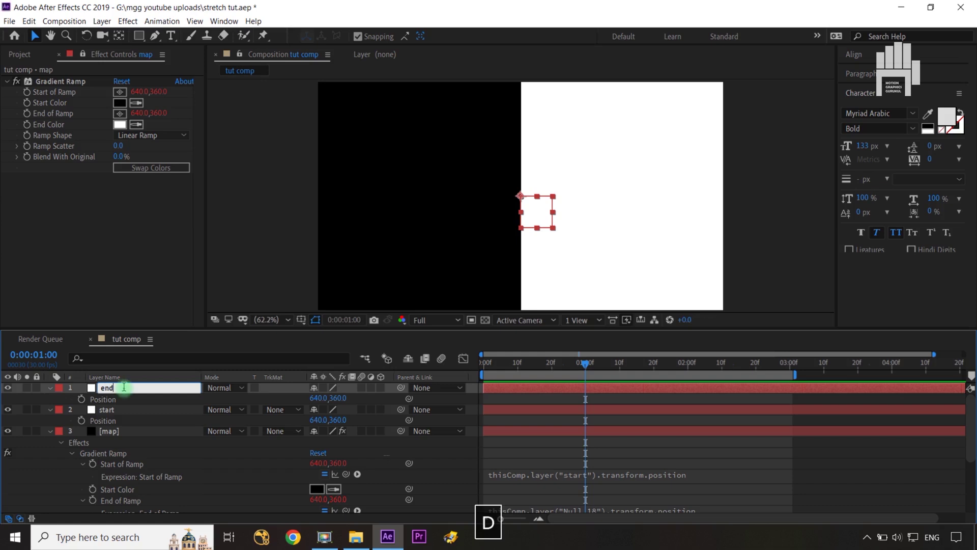
pyautogui.click(436, 447)
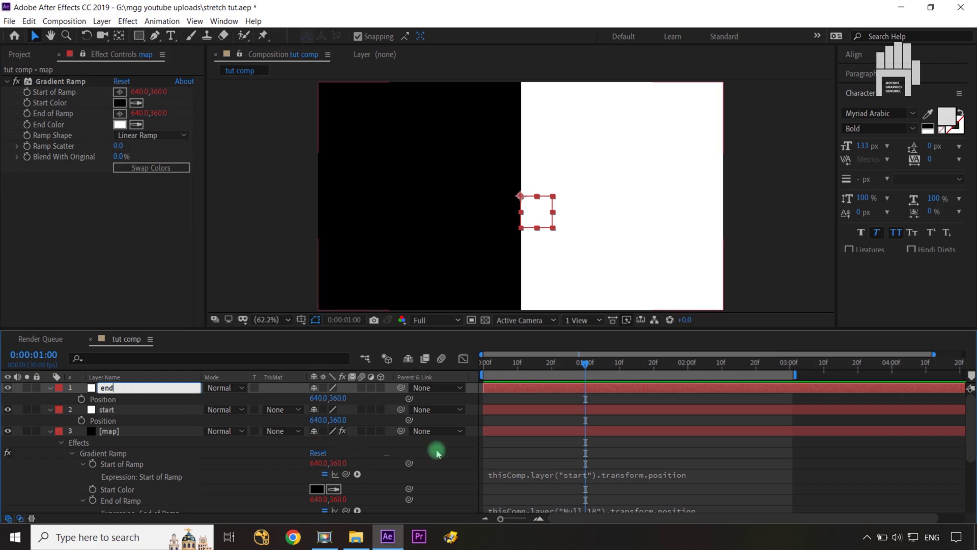
pyautogui.click(49, 388)
pyautogui.click(50, 398)
# Collapse and reorder the map layer, then reveal Position for the start and end nulls.
pyautogui.click(49, 409)
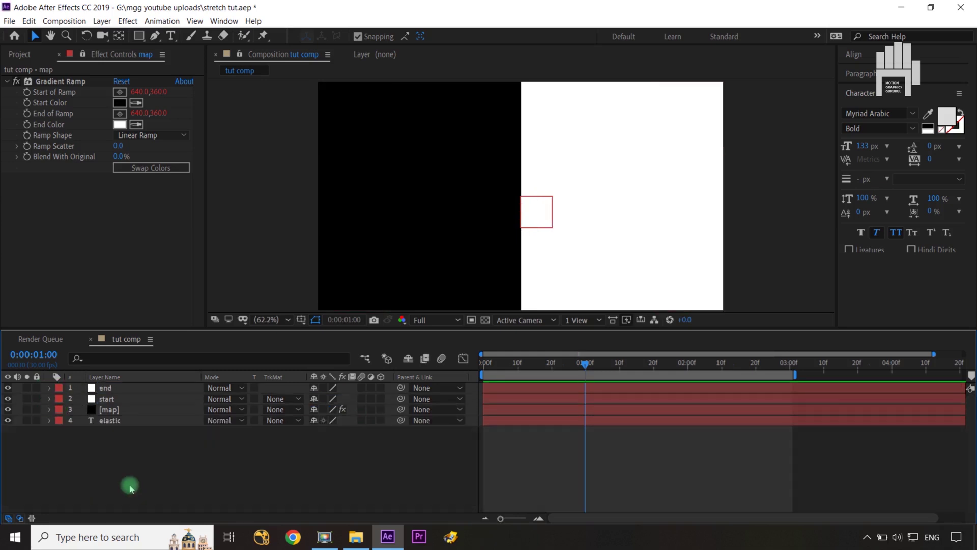
pyautogui.click(128, 411)
pyautogui.moveTo(125, 413); pyautogui.dragTo(122, 412)
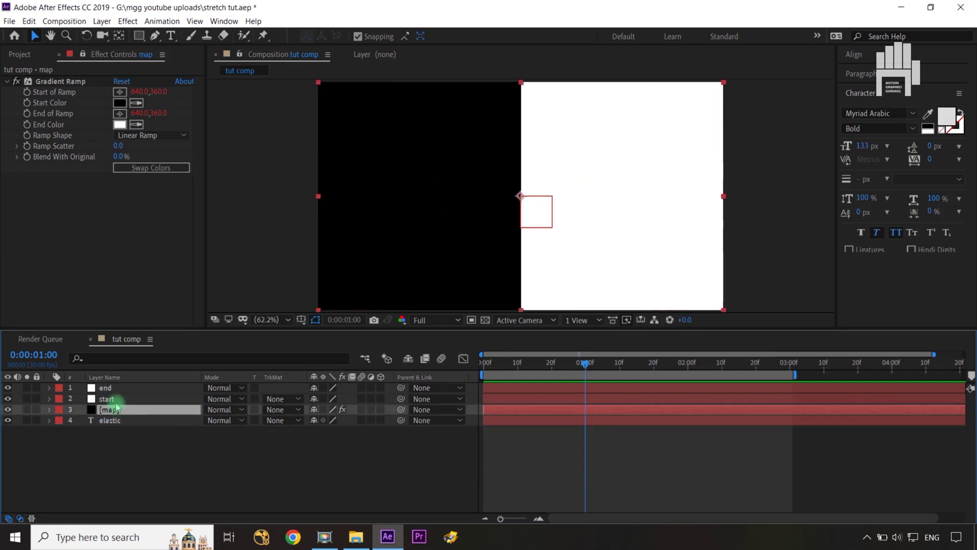
pyautogui.click(109, 397)
pyautogui.keyDown('shift'); pyautogui.click(113, 389); pyautogui.keyUp('shift')
pyautogui.press('p')
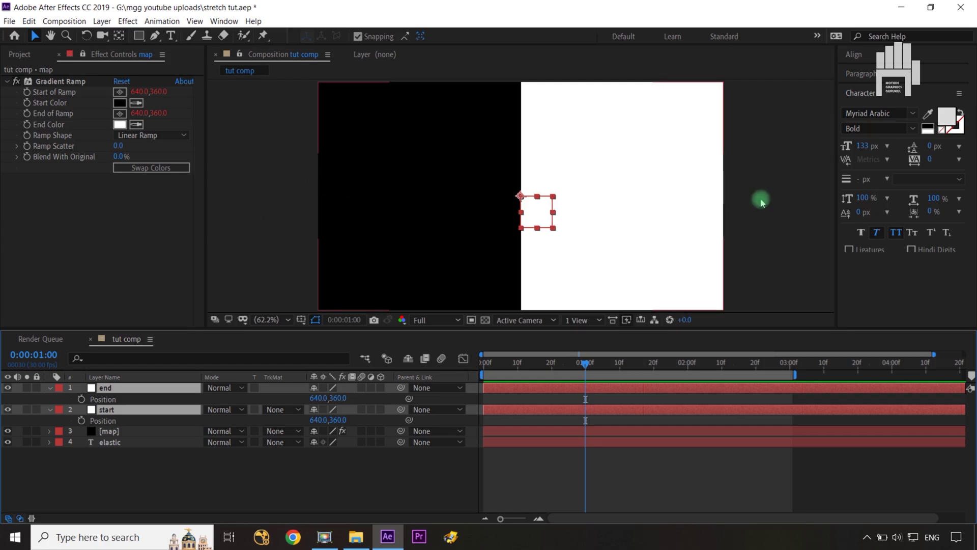
pyautogui.click(270, 484)
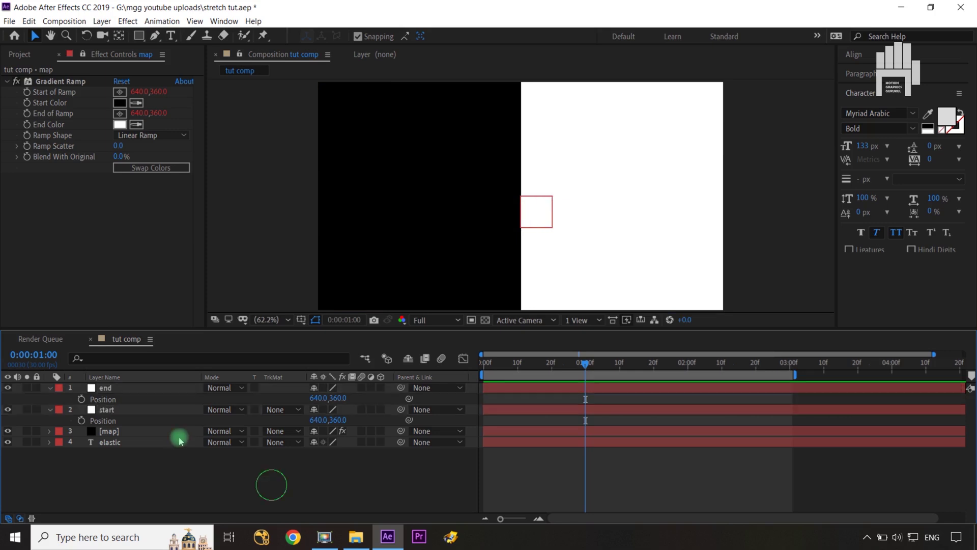
# Set the start null's Position to 1280,360 and the end null's to 0,360.
pyautogui.click(153, 409)
pyautogui.click(314, 420)
pyautogui.write('1:')
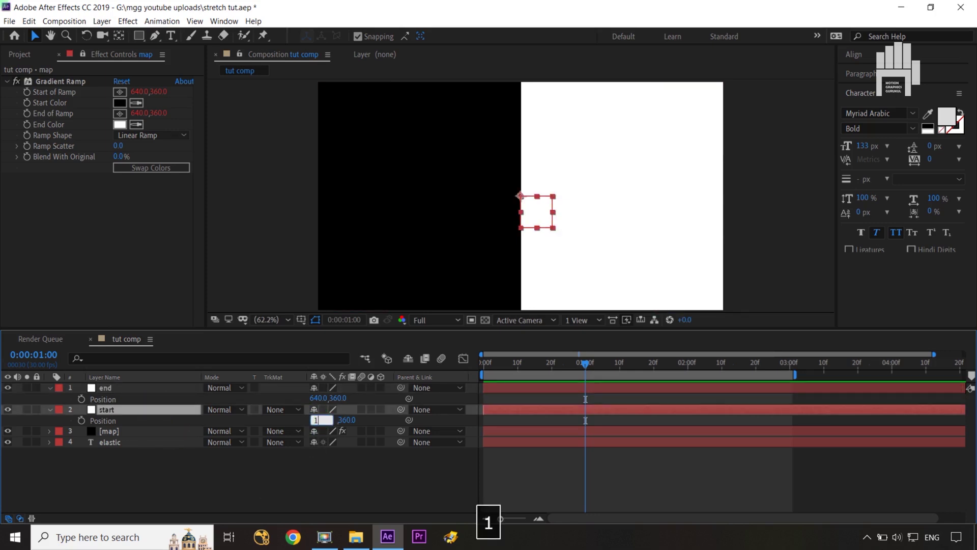
pyautogui.write('0')
pyautogui.click(341, 496)
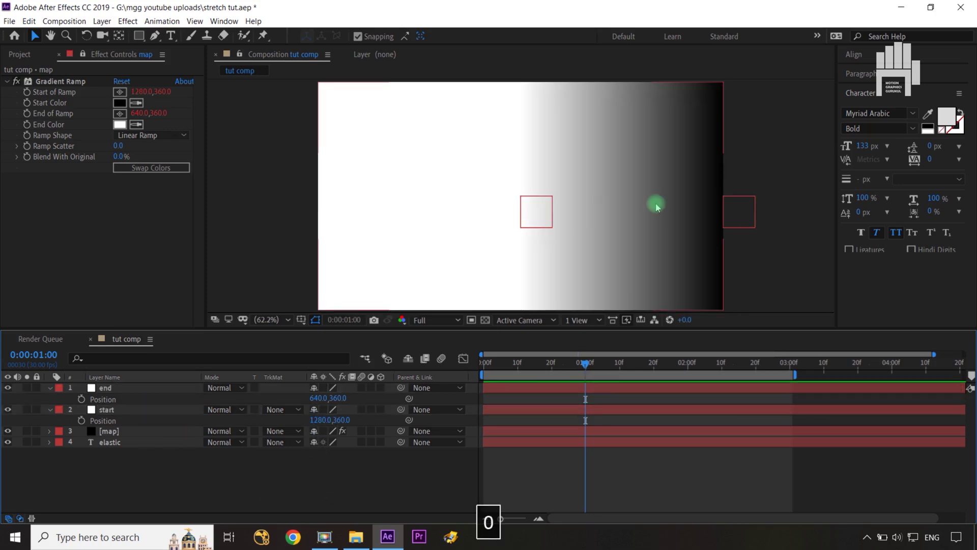
pyautogui.click(142, 388)
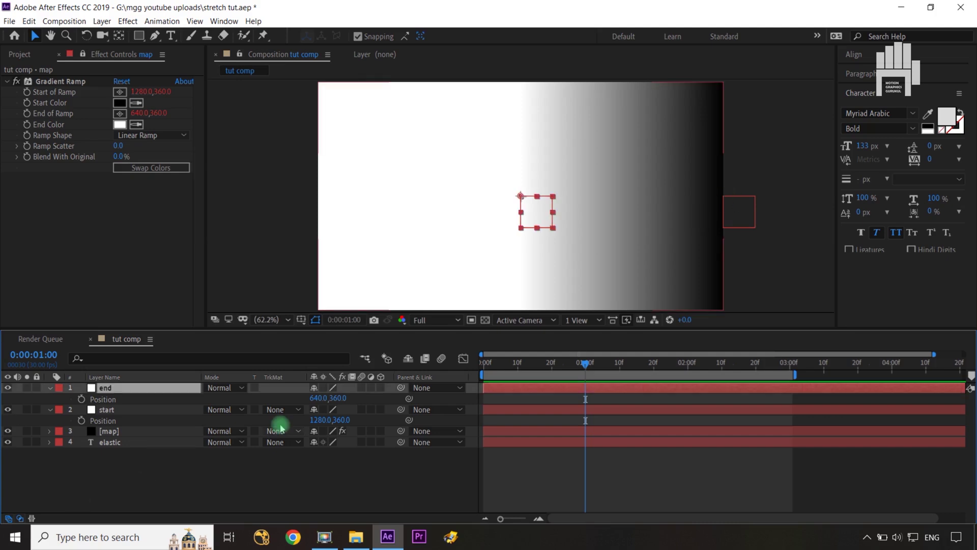
pyautogui.click(314, 398)
pyautogui.write('0')
pyautogui.click(353, 508)
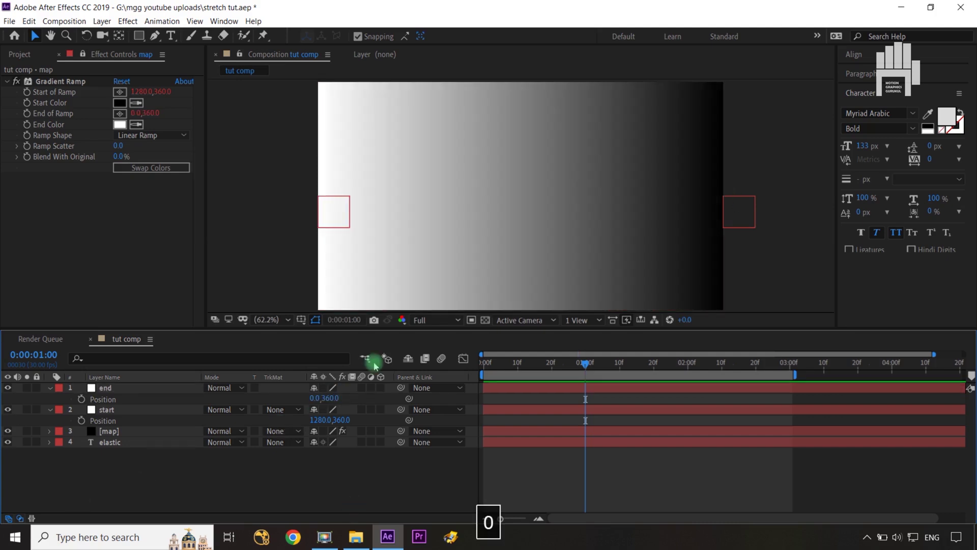
# Check the full-frame gradient in the viewer and bring the Project panel forward.
pyautogui.click(741, 210)
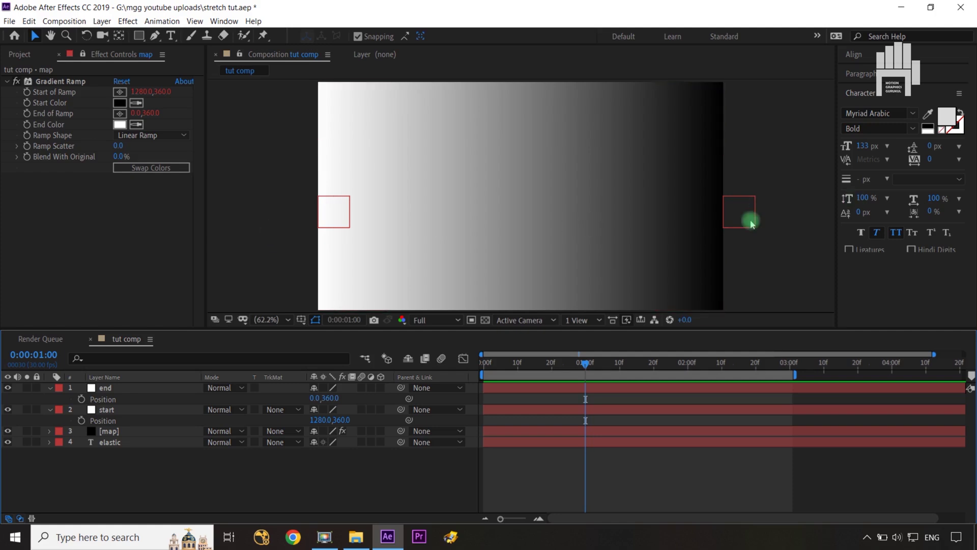
pyautogui.click(286, 485)
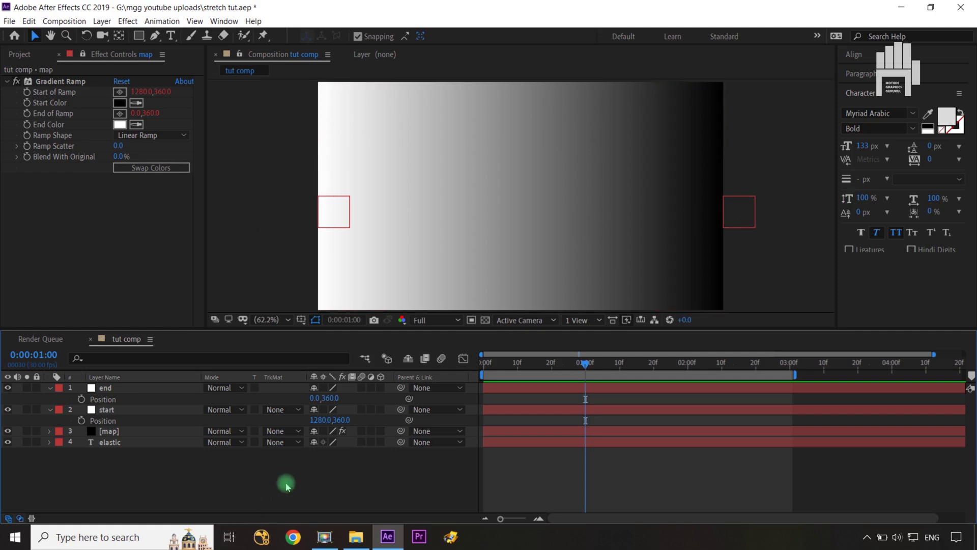
pyautogui.click(541, 176)
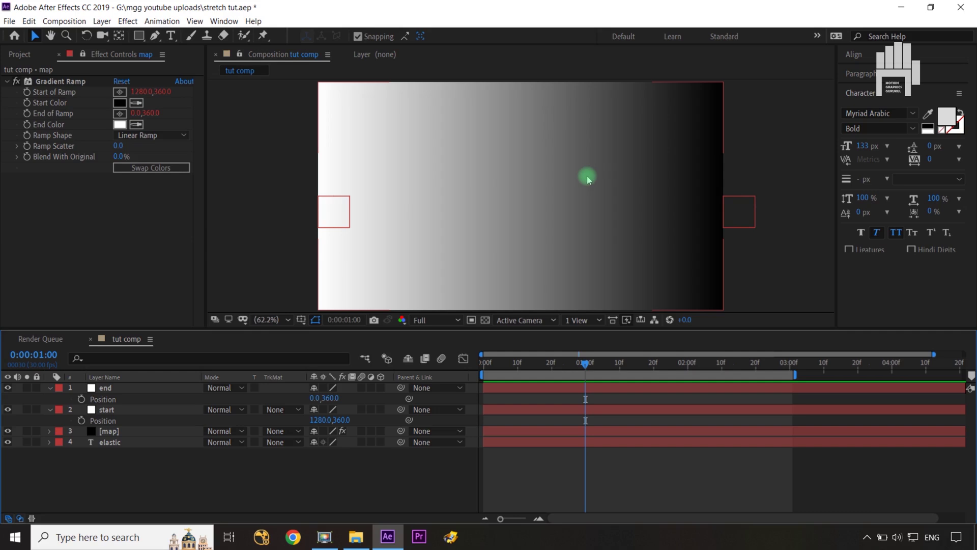
pyautogui.click(588, 179)
pyautogui.click(23, 55)
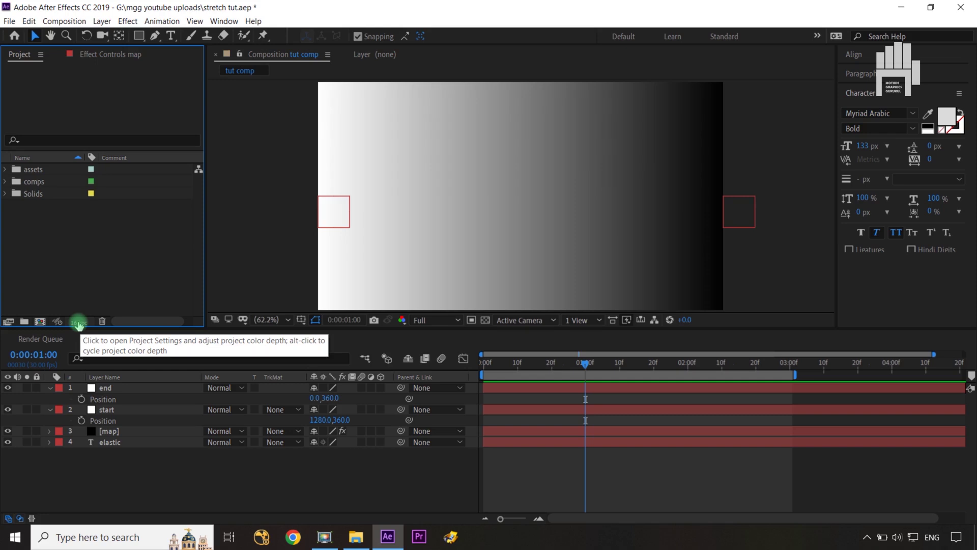
pyautogui.click(78, 323)
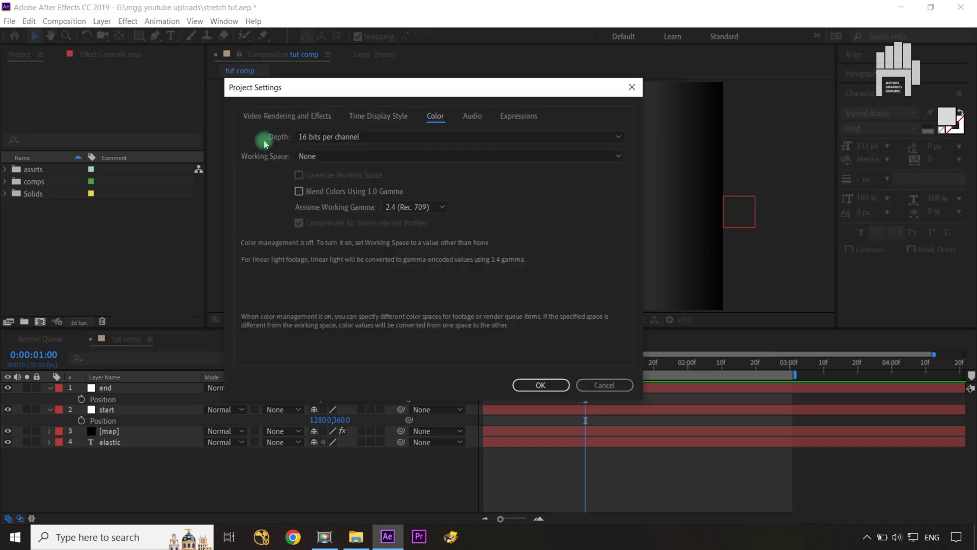
pyautogui.click(414, 137)
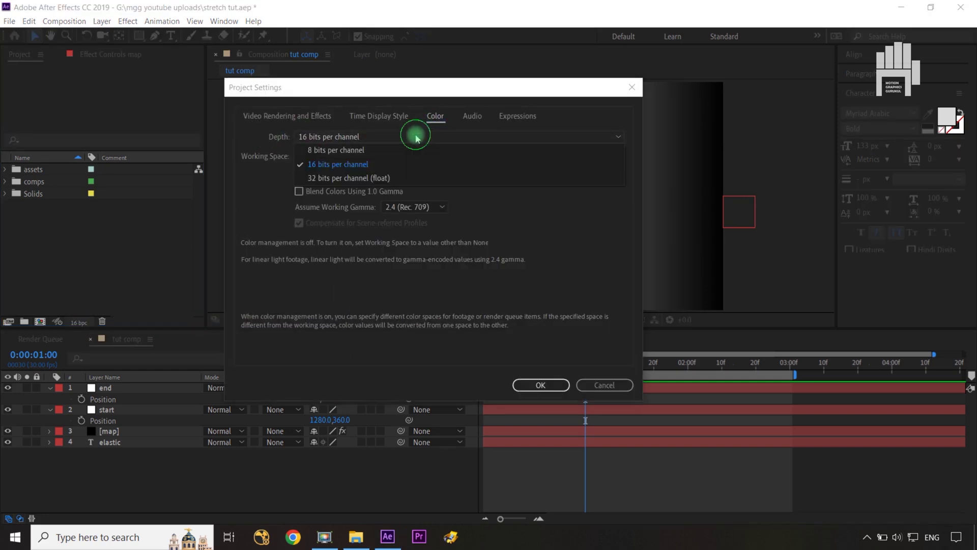
pyautogui.click(326, 164)
pyautogui.click(537, 384)
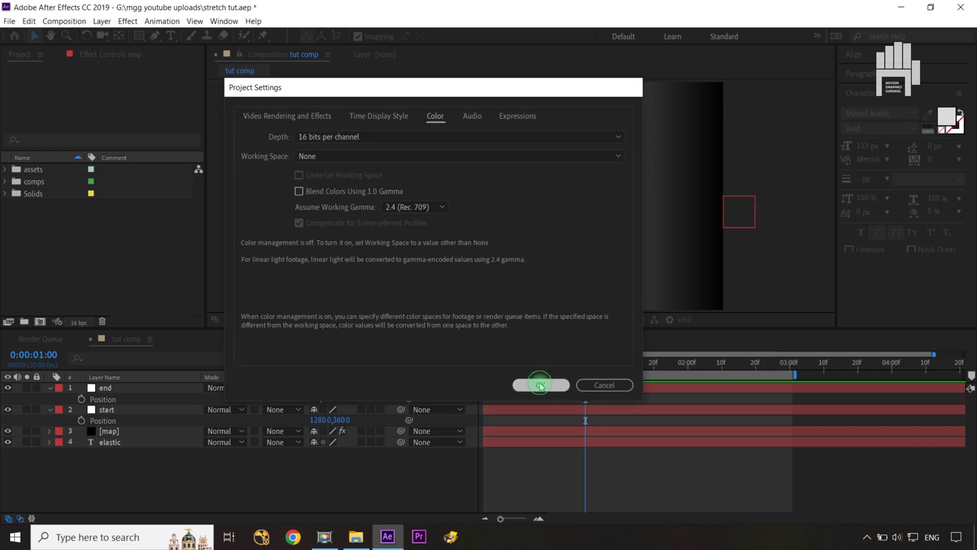
pyautogui.click(370, 480)
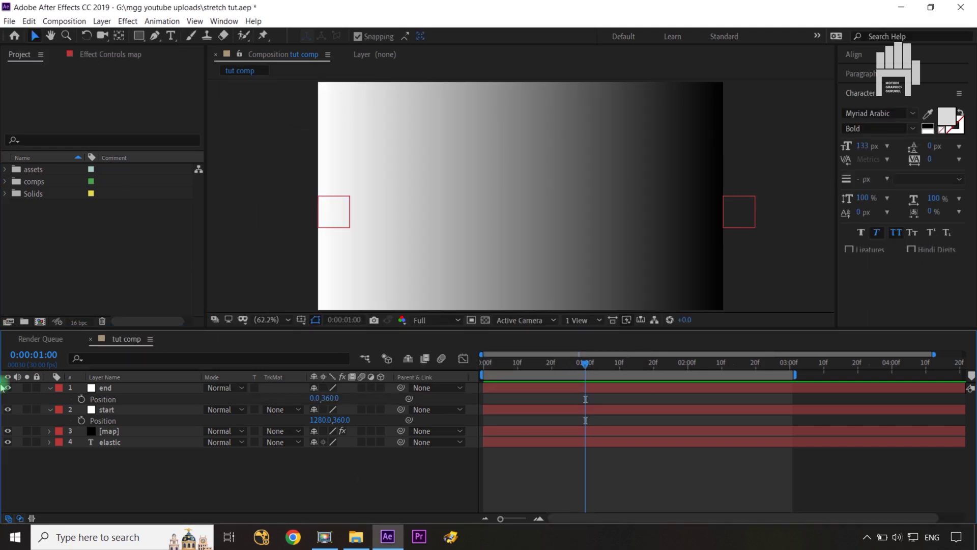
# Move map beneath the elastic layer and apply Distort > Displacement Map to elastic.
pyautogui.click(157, 432)
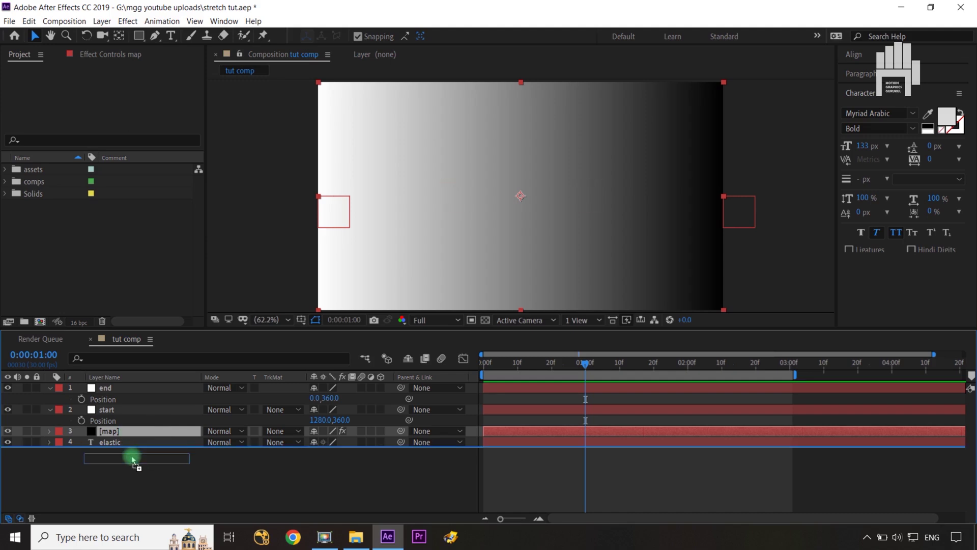
pyautogui.moveTo(136, 449); pyautogui.dragTo(135, 452)
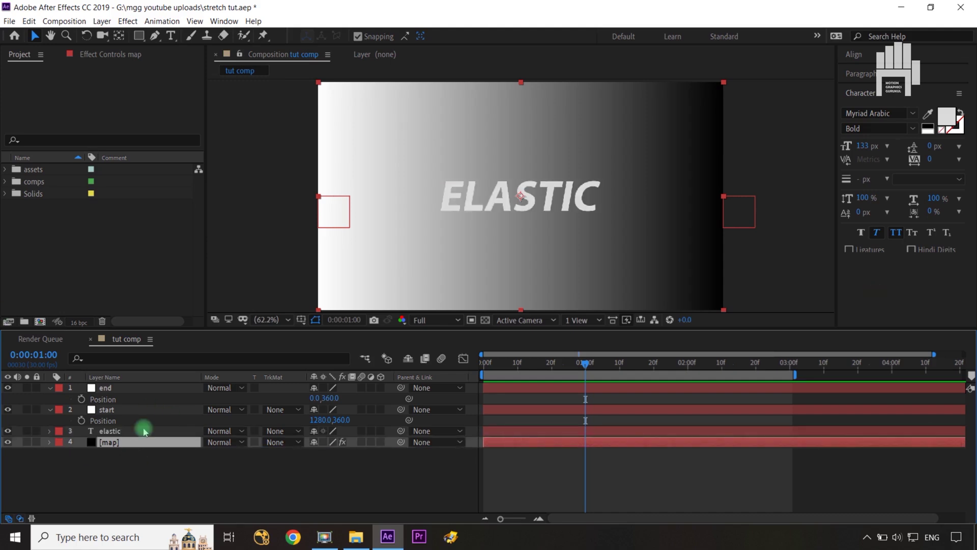
pyautogui.click(137, 433)
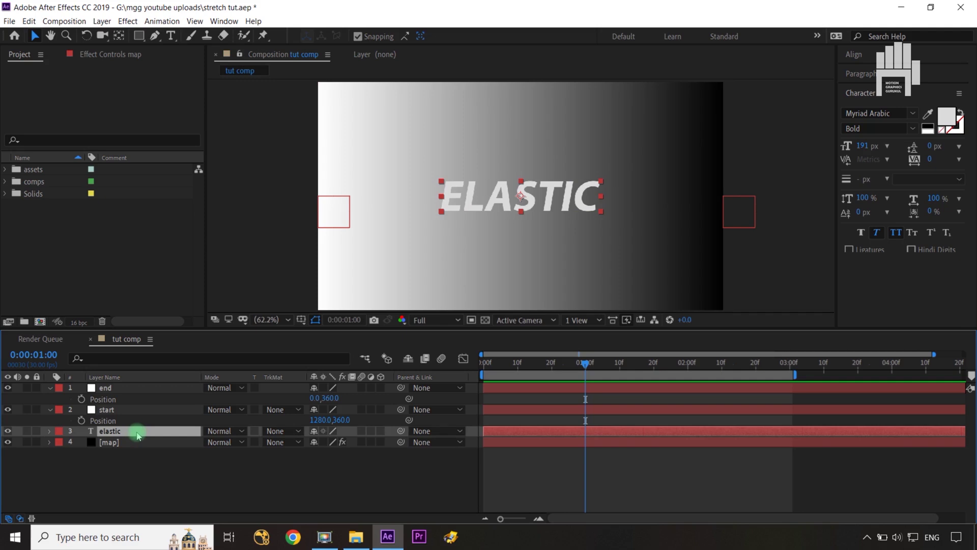
pyautogui.click(128, 21)
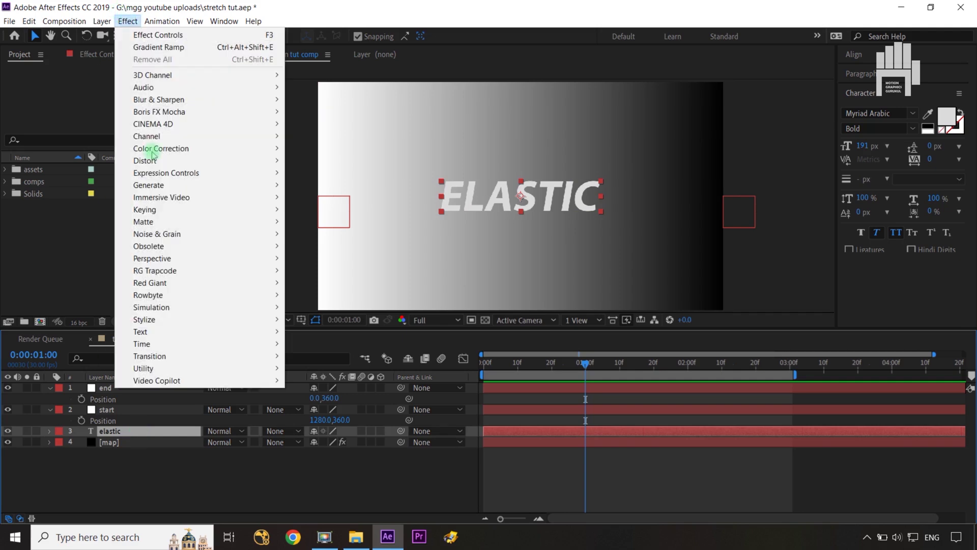
pyautogui.moveTo(170, 162)
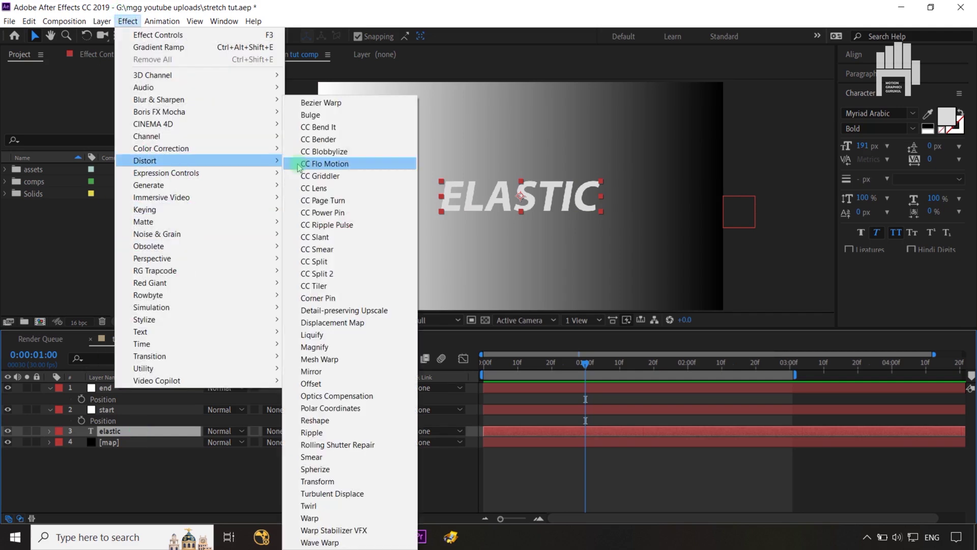
pyautogui.click(338, 323)
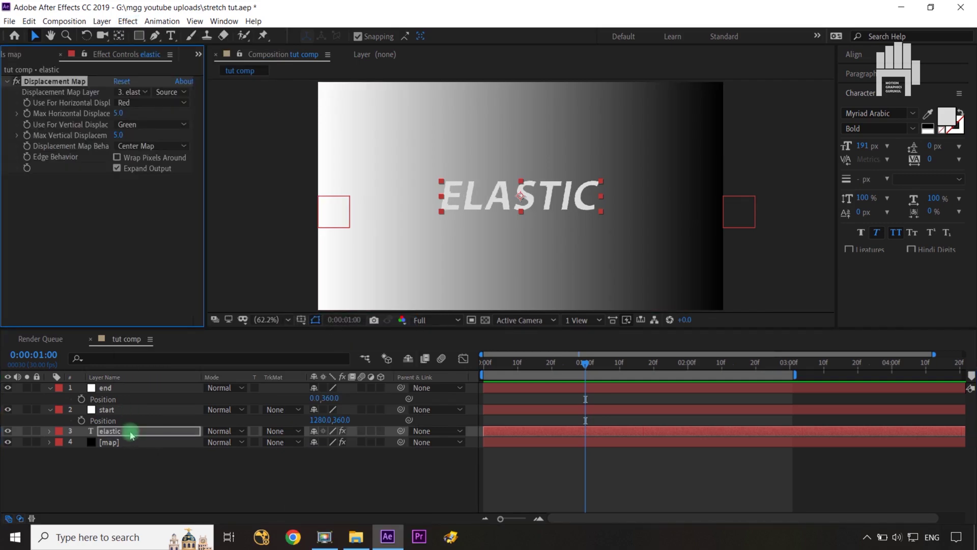
# Set Displacement Map's Map Layer to 4. map using its Effects & Masks.
pyautogui.click(520, 226)
pyautogui.click(133, 93)
pyautogui.click(145, 159)
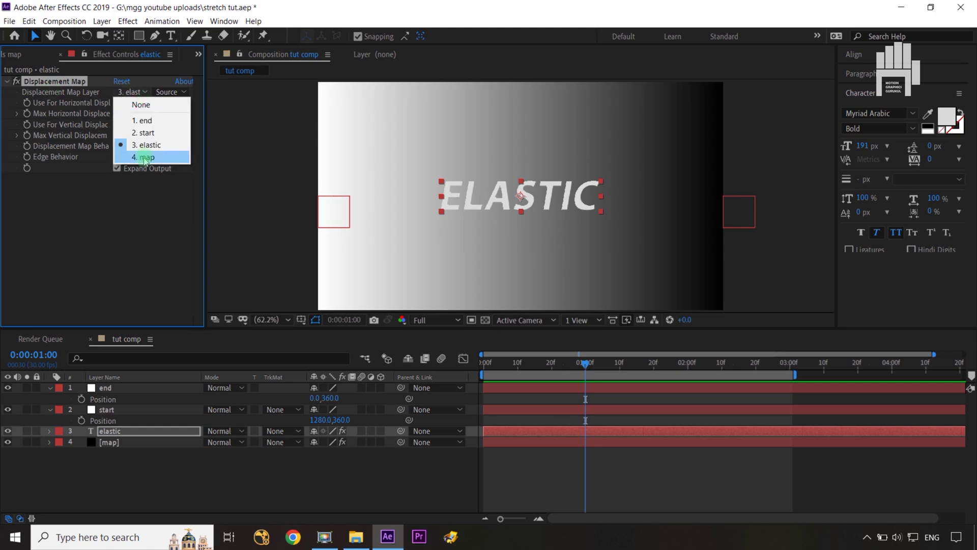
pyautogui.click(165, 93)
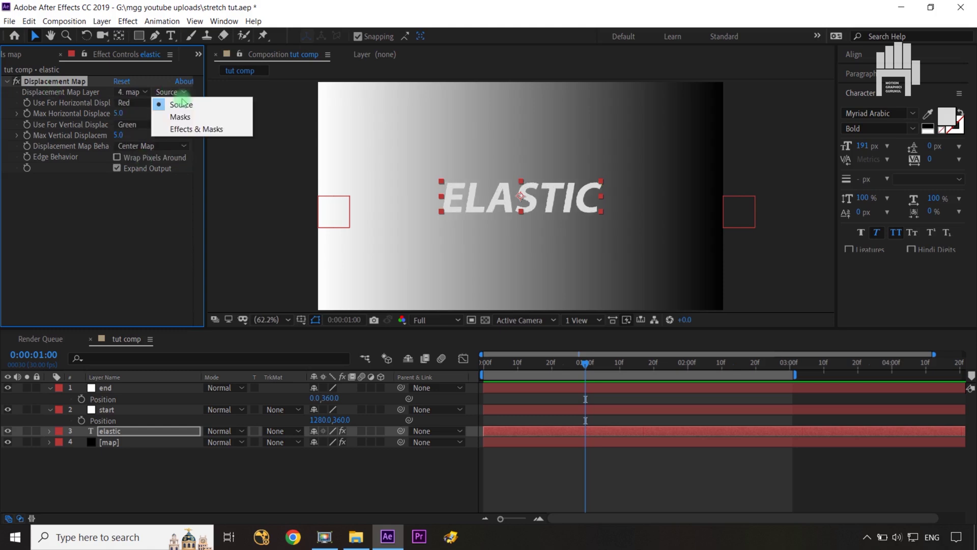
pyautogui.click(202, 130)
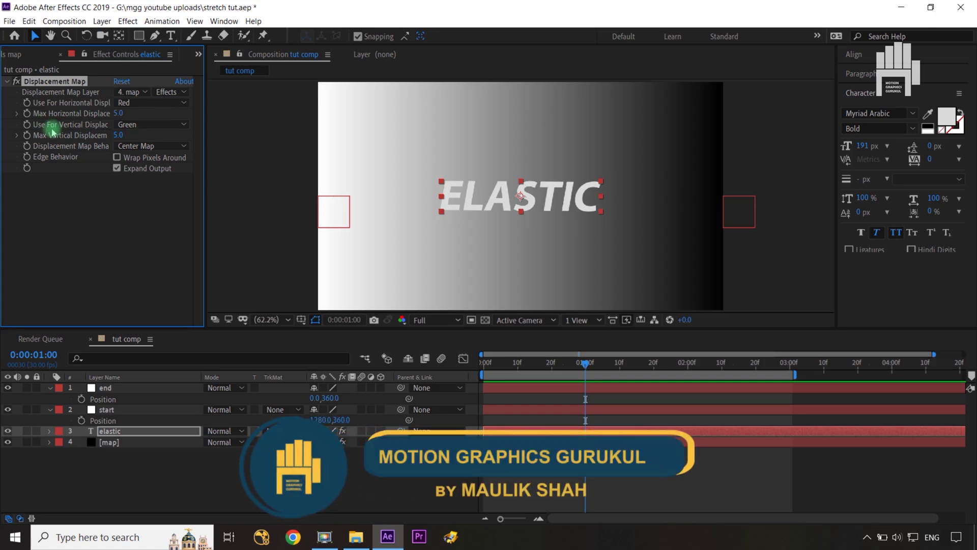
# Turn Vertical displacement Off, set Horizontal to Luminance with Max Horizontal Displacement 300.
pyautogui.click(151, 125)
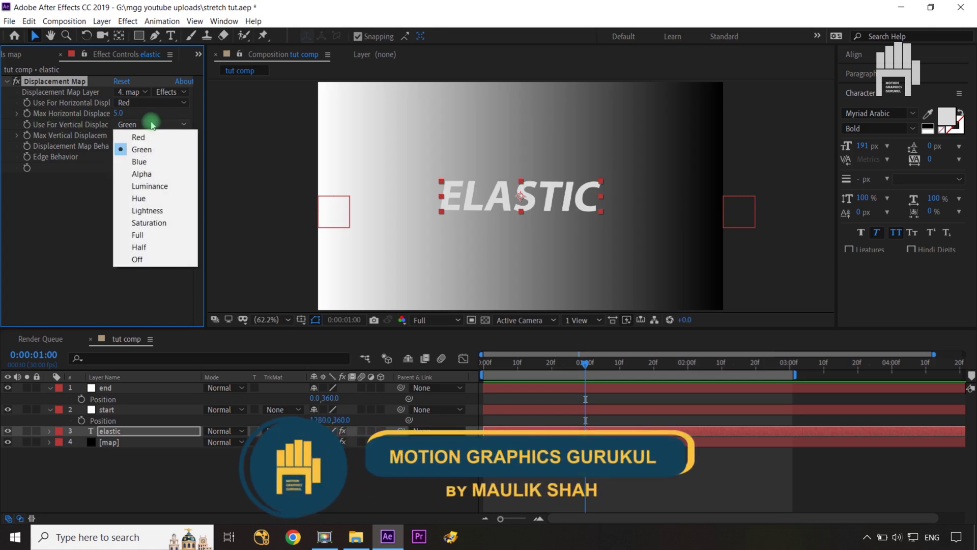
pyautogui.click(158, 259)
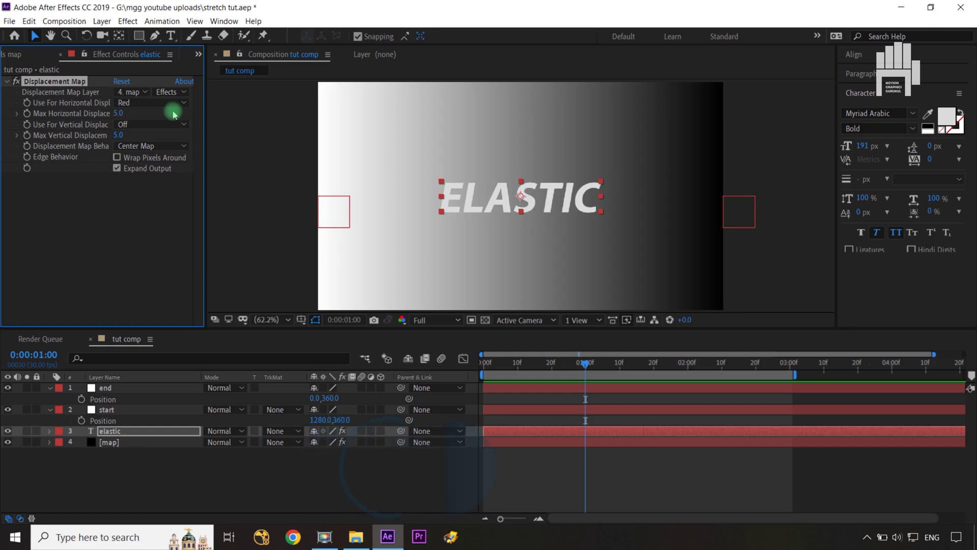
pyautogui.click(153, 102)
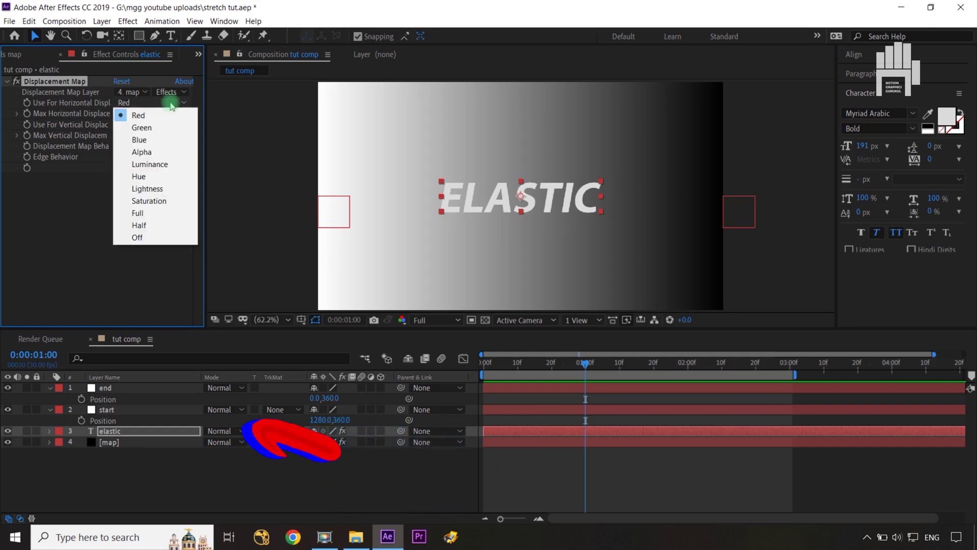
pyautogui.click(160, 164)
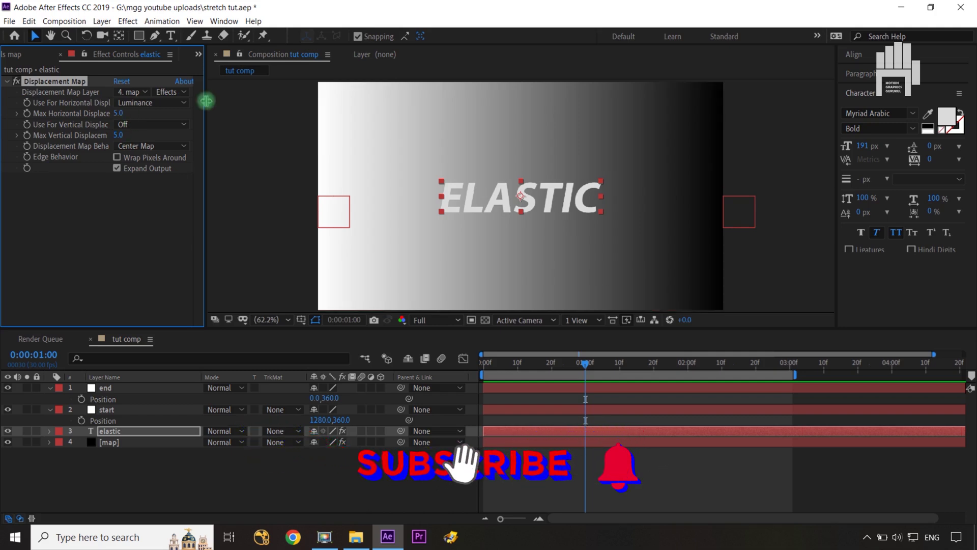
pyautogui.click(119, 113)
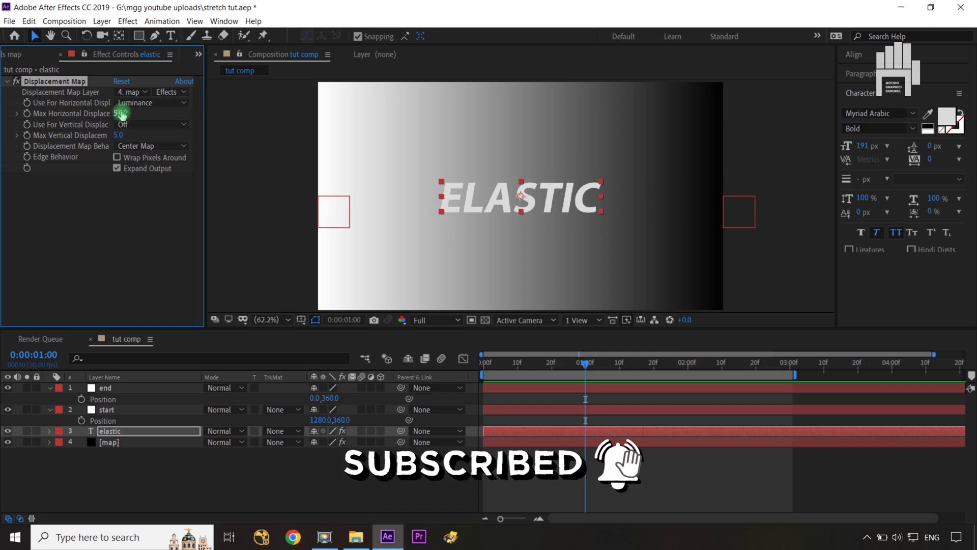
pyautogui.write('300')
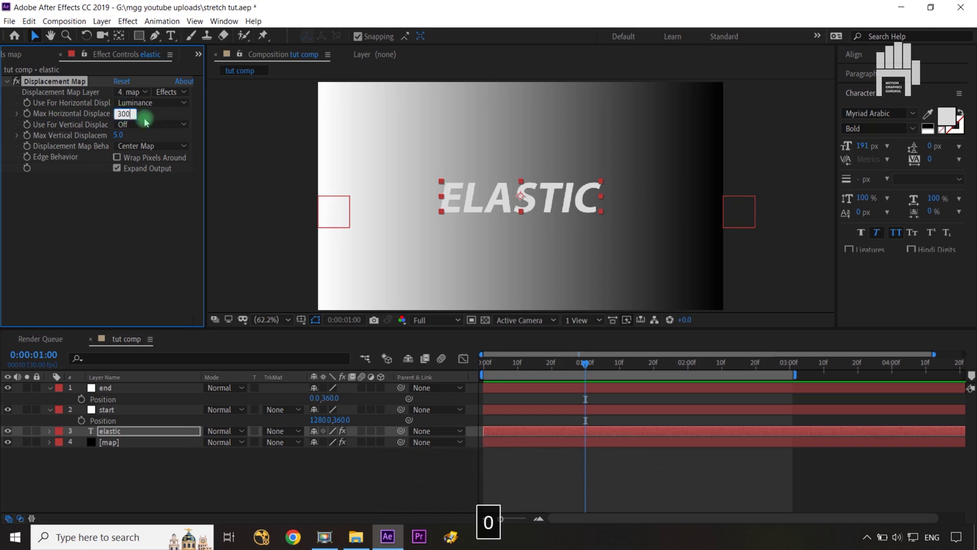
pyautogui.click(148, 124)
pyautogui.click(72, 239)
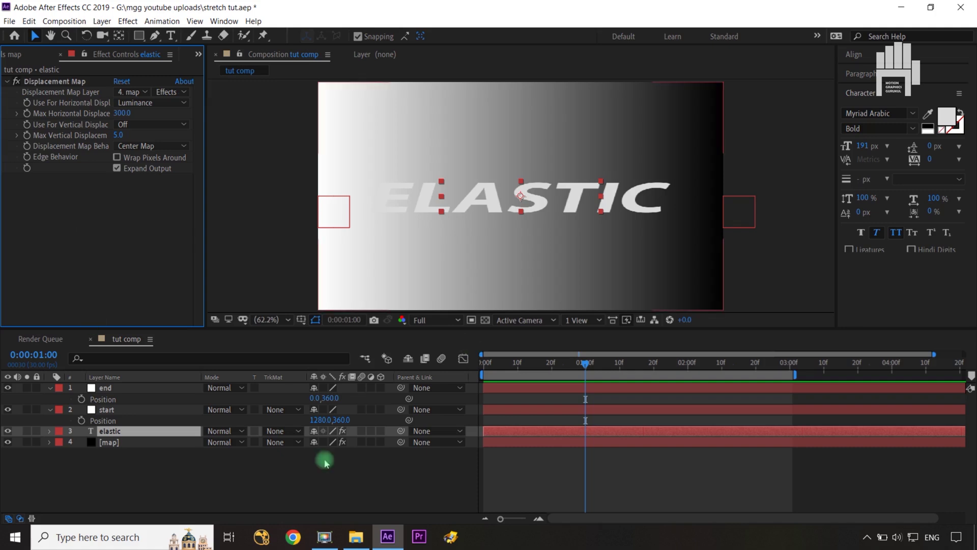
pyautogui.click(307, 487)
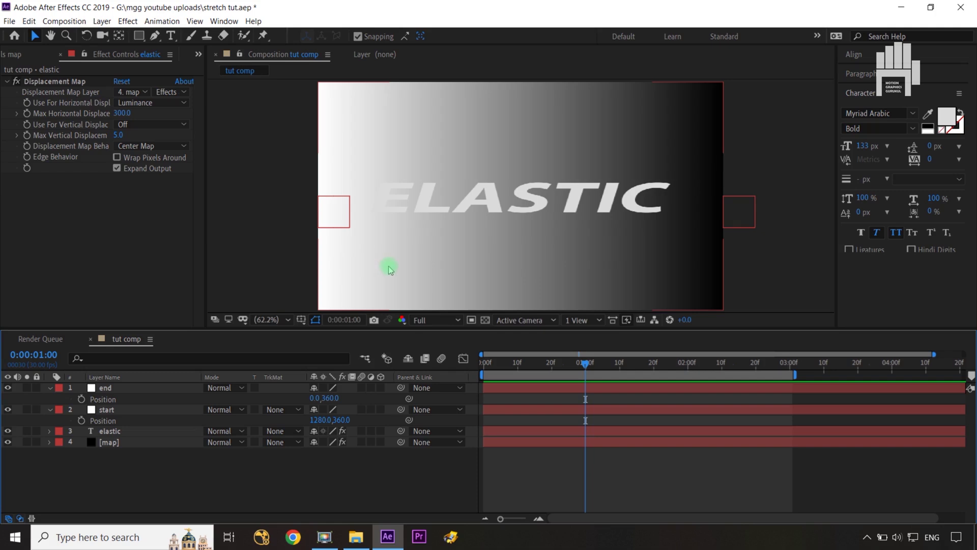
pyautogui.press('/')
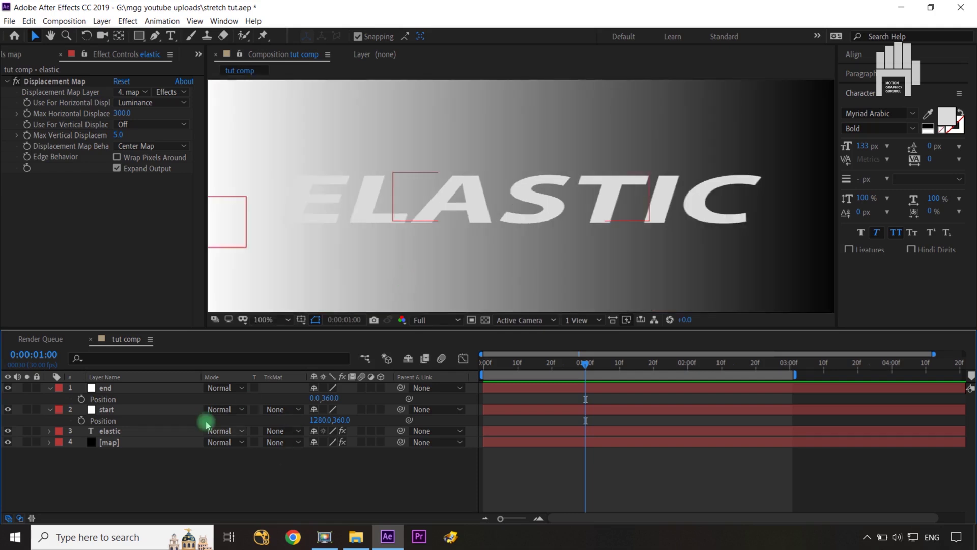
pyautogui.click(303, 397)
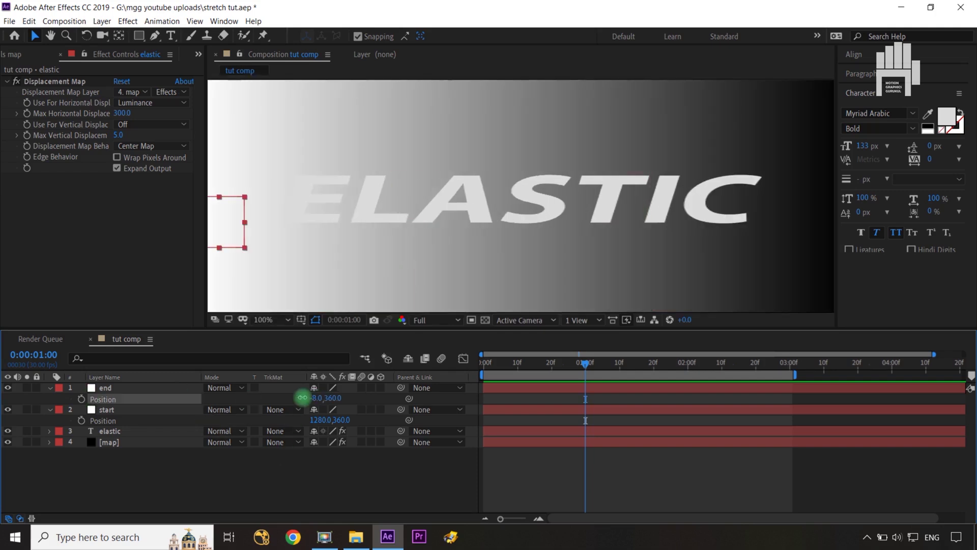
pyautogui.moveTo(312, 398)
pyautogui.mouseDown()
pyautogui.moveTo(391, 377)
pyautogui.moveTo(491, 373)
pyautogui.mouseUp()
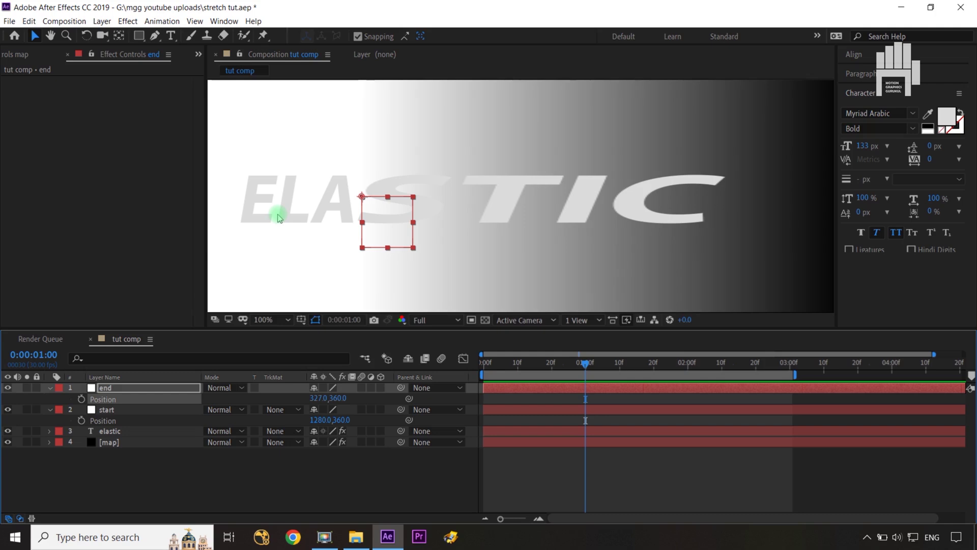
pyautogui.click(124, 432)
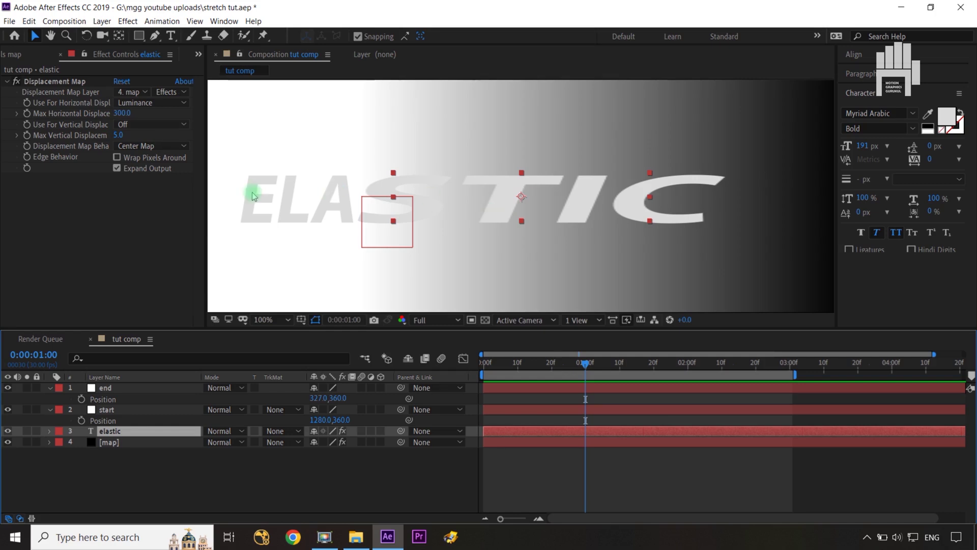
pyautogui.hotkey('ctrl', 'z')
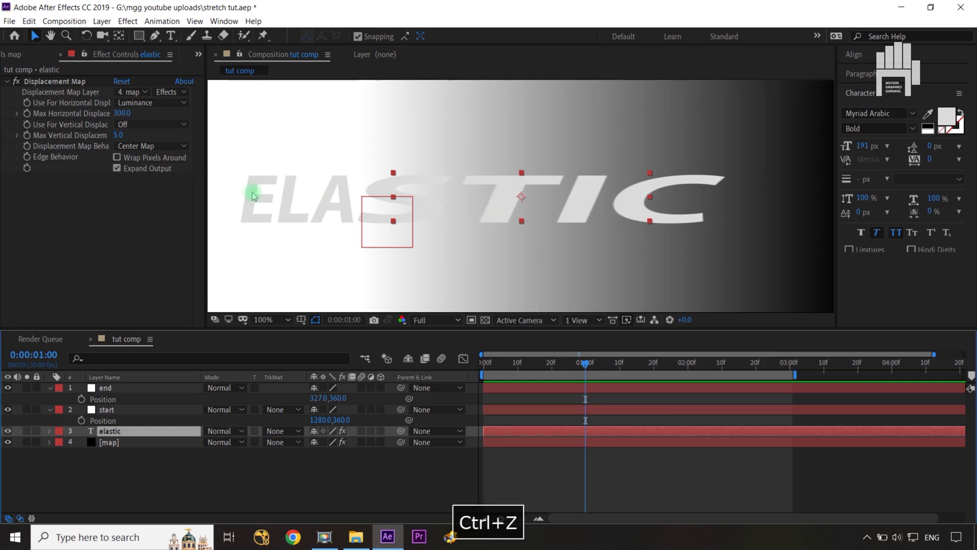
pyautogui.press('space')
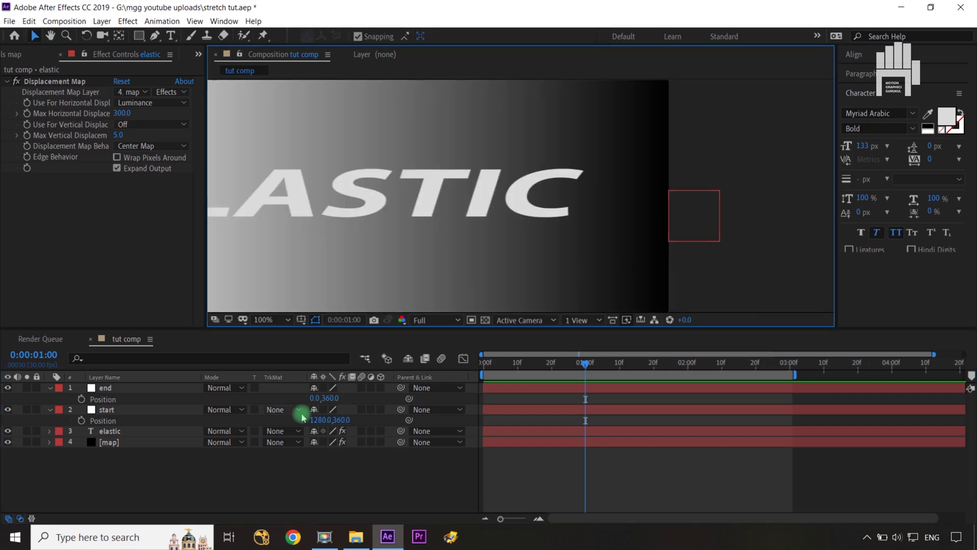
pyautogui.moveTo(320, 419); pyautogui.dragTo(105, 457)
pyautogui.hotkey('ctrl', 'z')
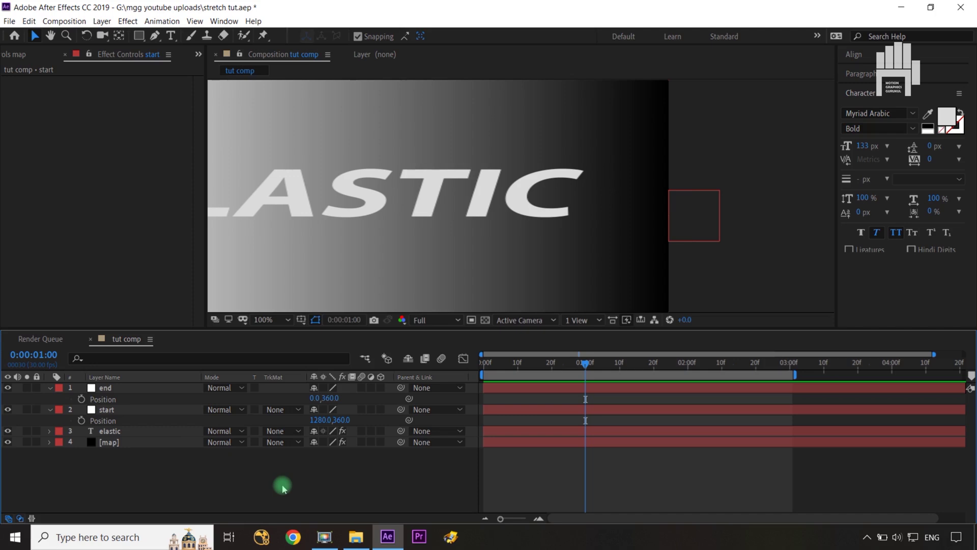
pyautogui.hotkey('shift', '/')
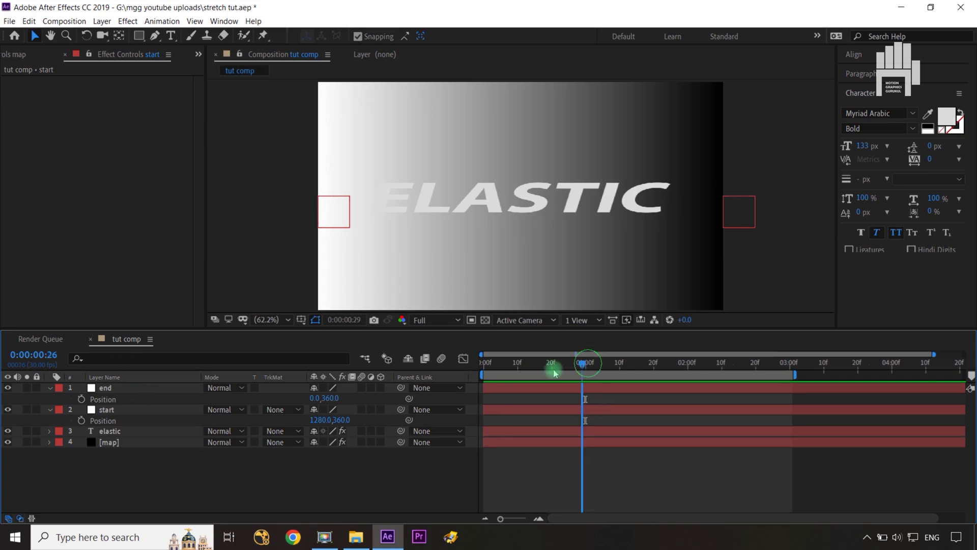
# At frame 0, keyframe Position on the end and start nulls and hide the map layer.
pyautogui.press('Home')
pyautogui.click(138, 393)
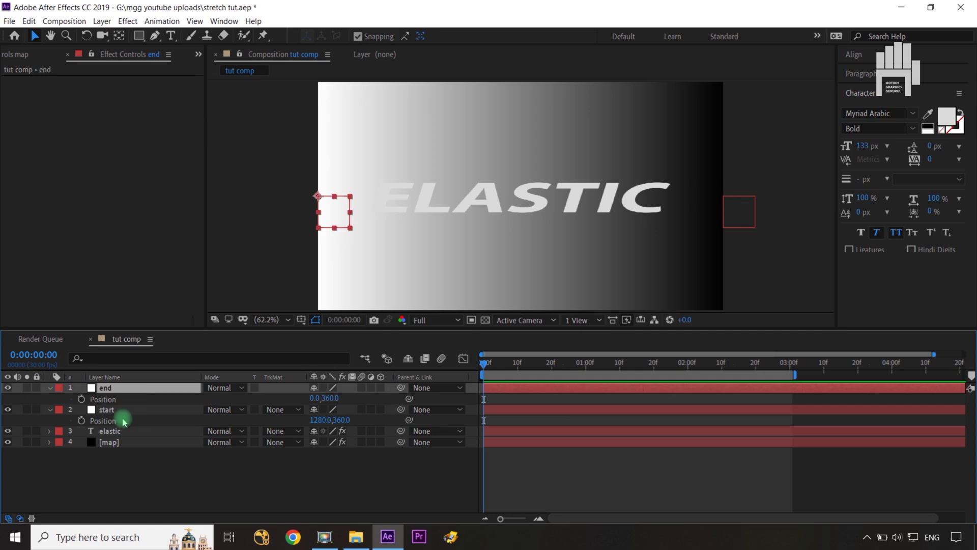
pyautogui.click(81, 399)
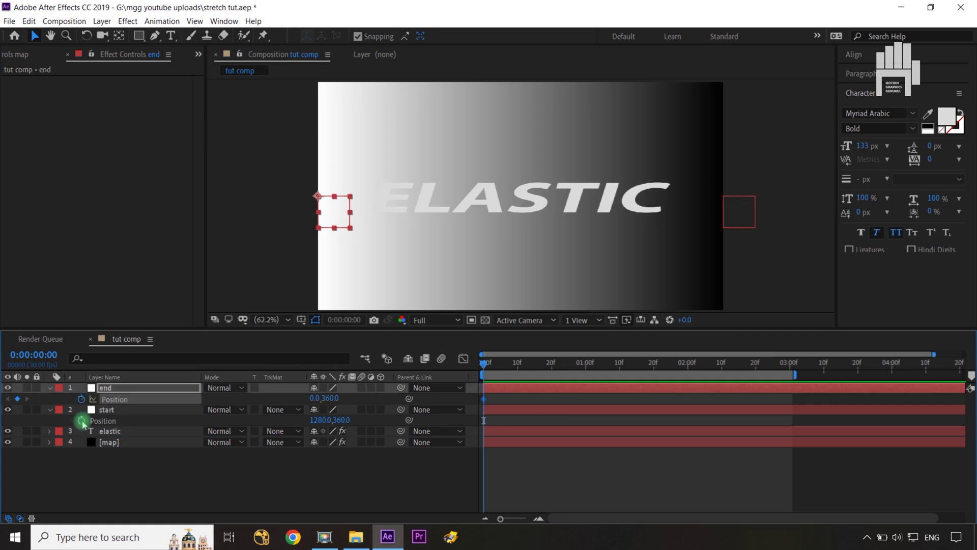
pyautogui.click(81, 420)
pyautogui.click(8, 441)
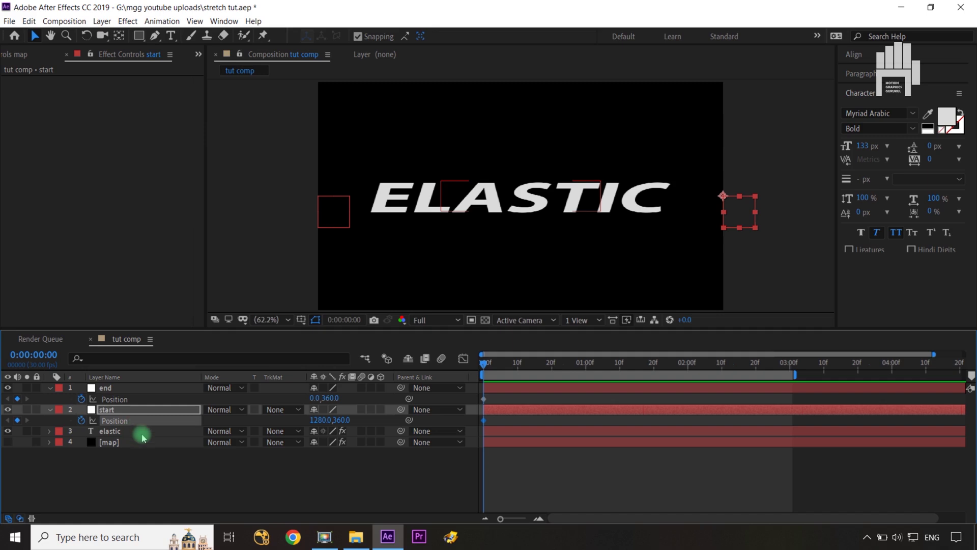
# Scrub the end null's Position X to 1250 under the E, checking zoomed in, then fit view.
pyautogui.click(158, 431)
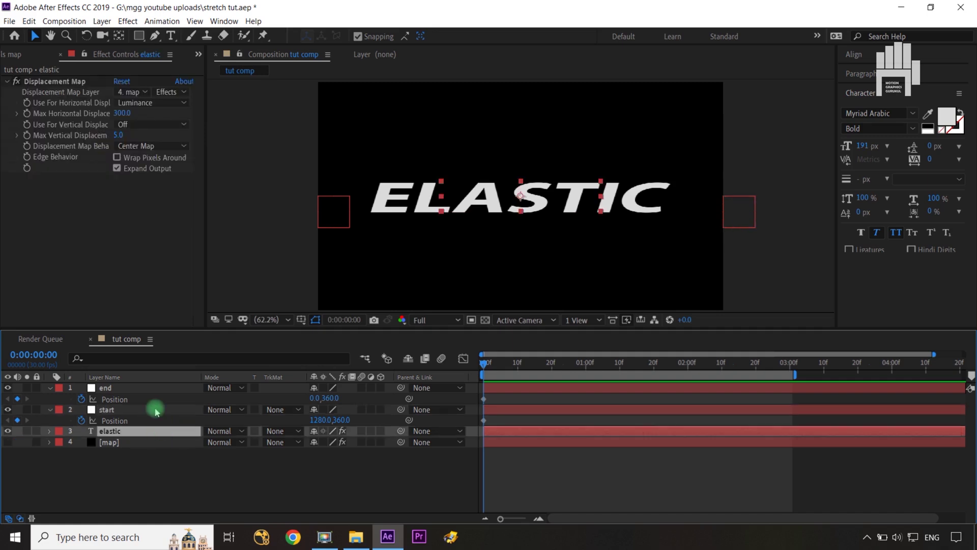
pyautogui.click(153, 410)
pyautogui.click(151, 391)
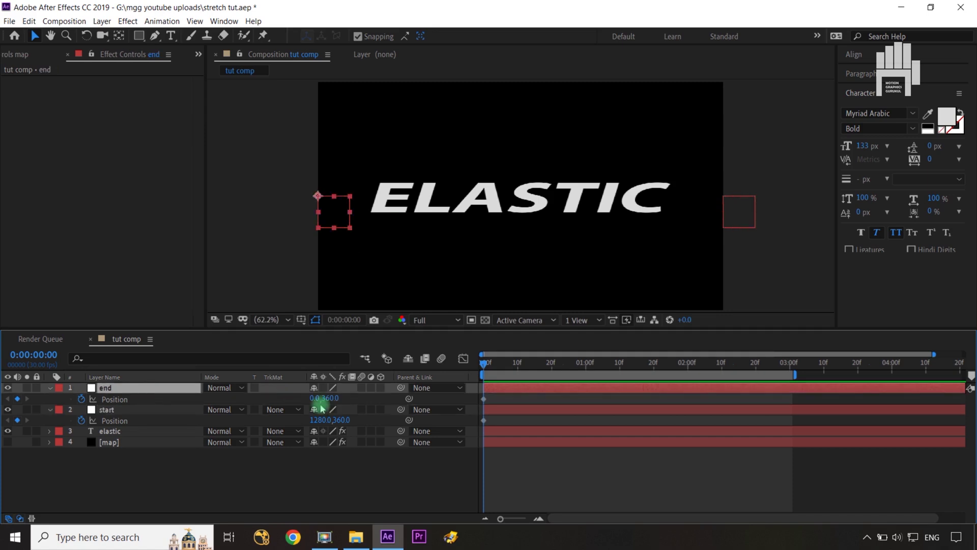
pyautogui.moveTo(314, 398); pyautogui.dragTo(394, 407)
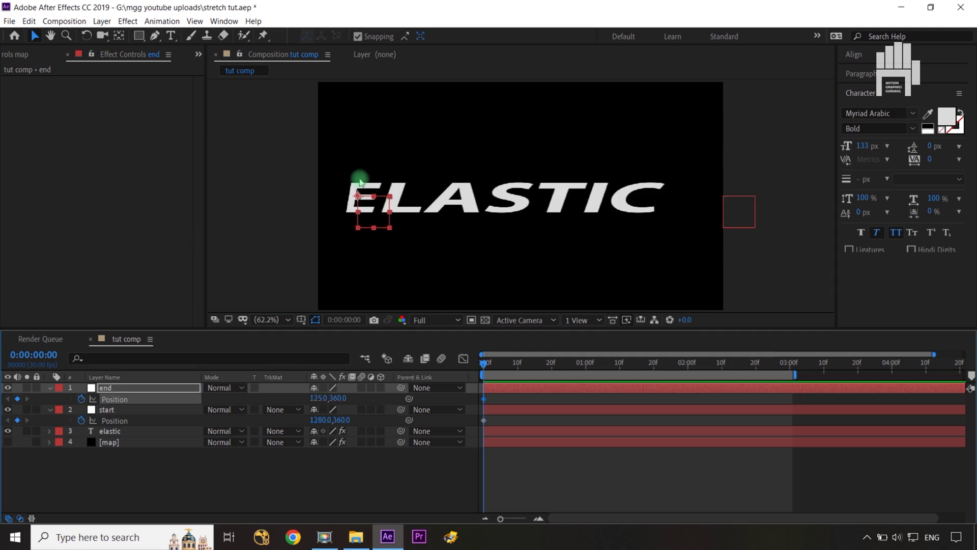
pyautogui.scroll(4, 389, 211)
pyautogui.press('space')
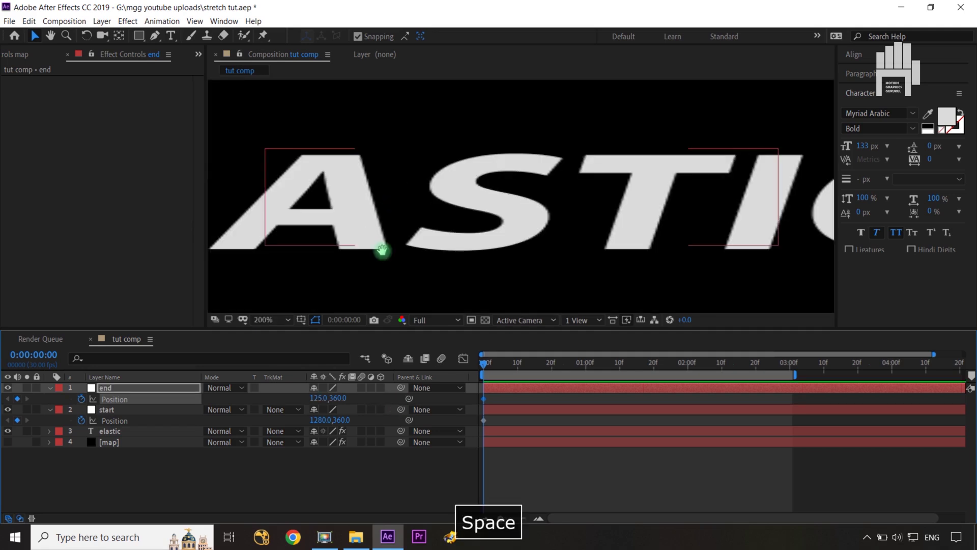
pyautogui.moveTo(373, 236); pyautogui.dragTo(628, 223)
pyautogui.moveTo(208, 227); pyautogui.dragTo(389, 196)
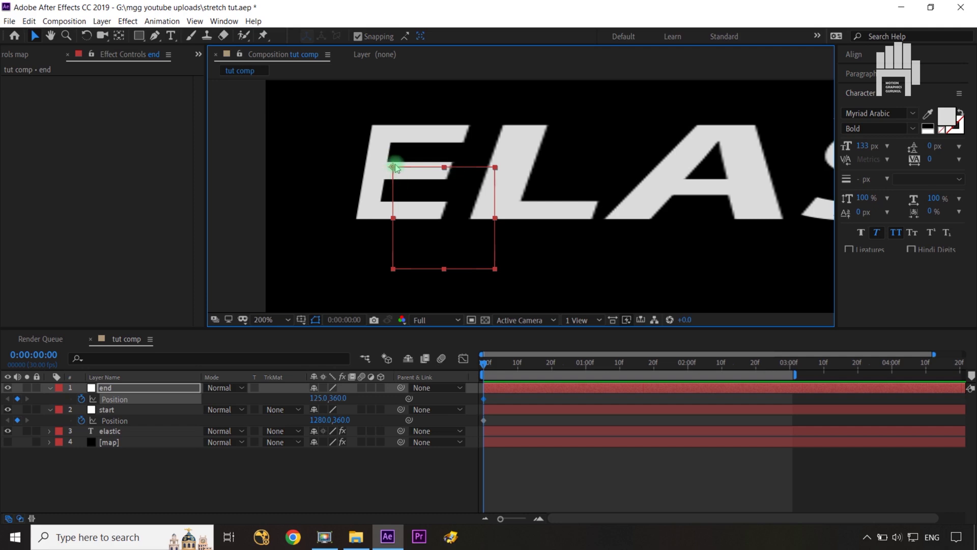
pyautogui.hotkey('shift', '/')
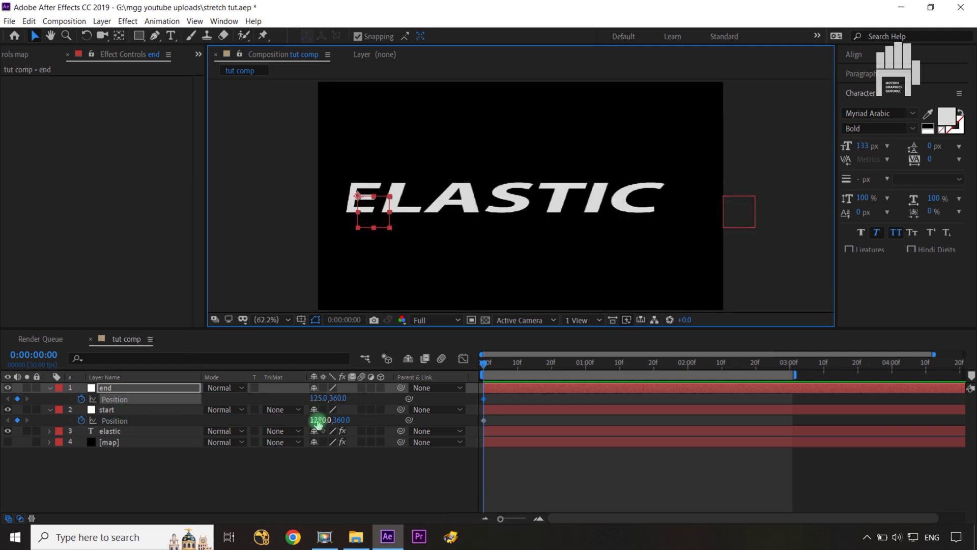
# Scrub the start null's X to 734 to stretch the E, then go to 1 second and select elastic.
pyautogui.click(160, 408)
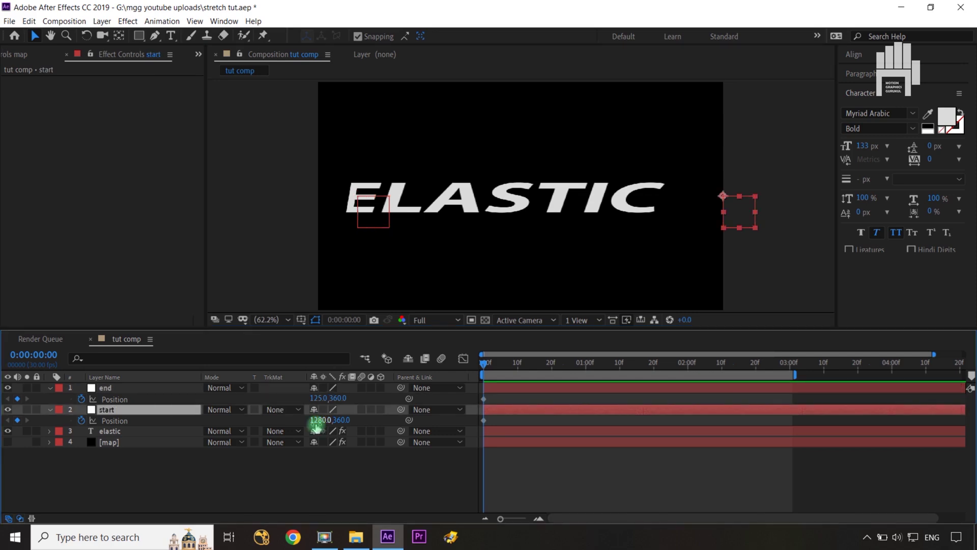
pyautogui.moveTo(316, 426); pyautogui.dragTo(180, 419)
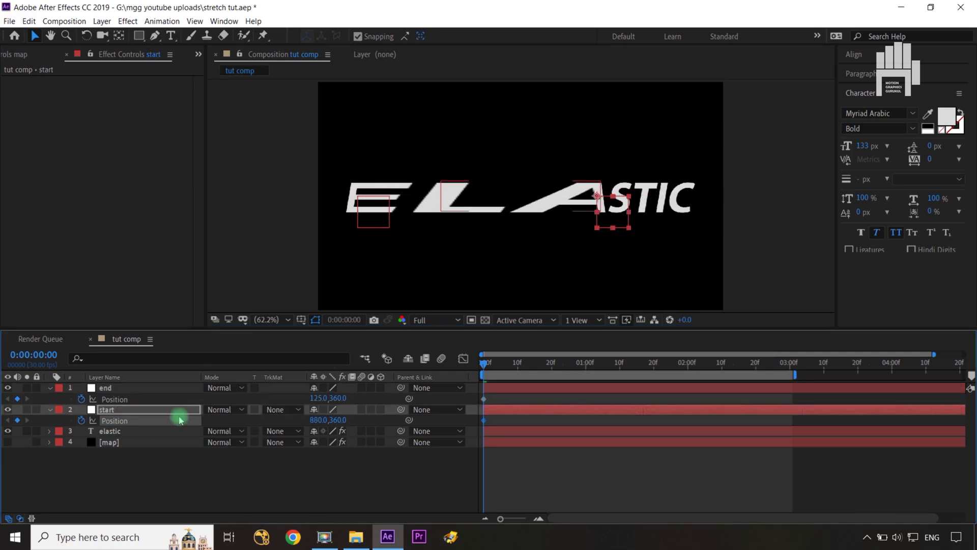
pyautogui.moveTo(316, 420); pyautogui.dragTo(238, 423)
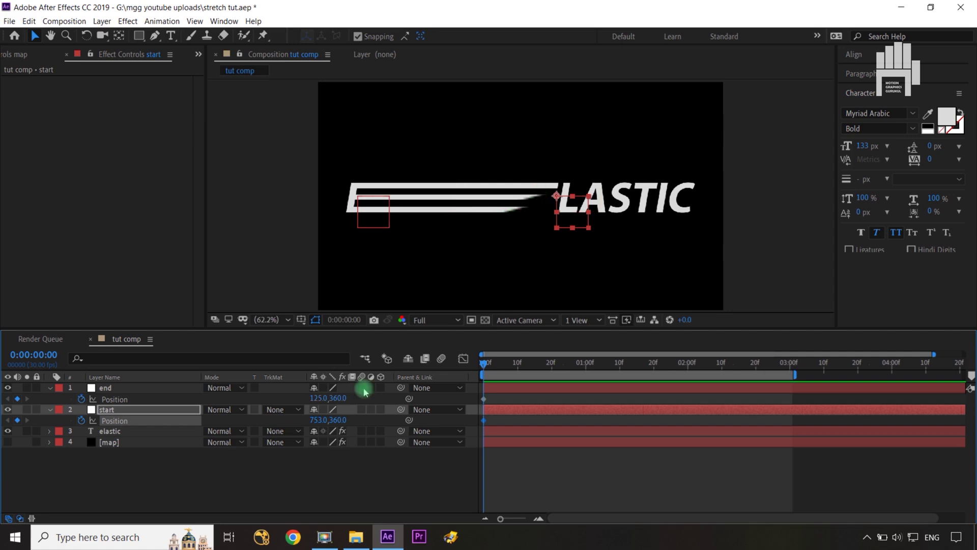
pyautogui.moveTo(316, 419); pyautogui.dragTo(307, 421)
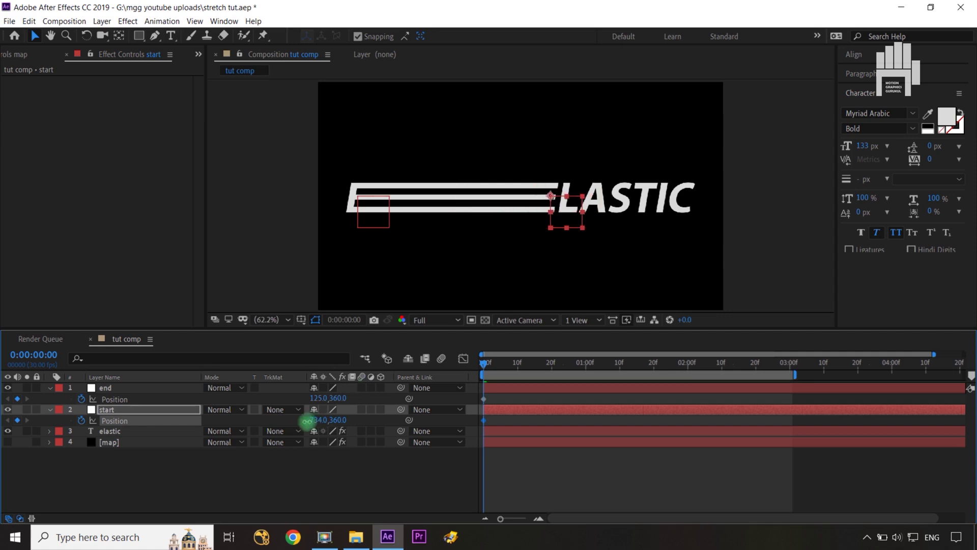
pyautogui.press('/')
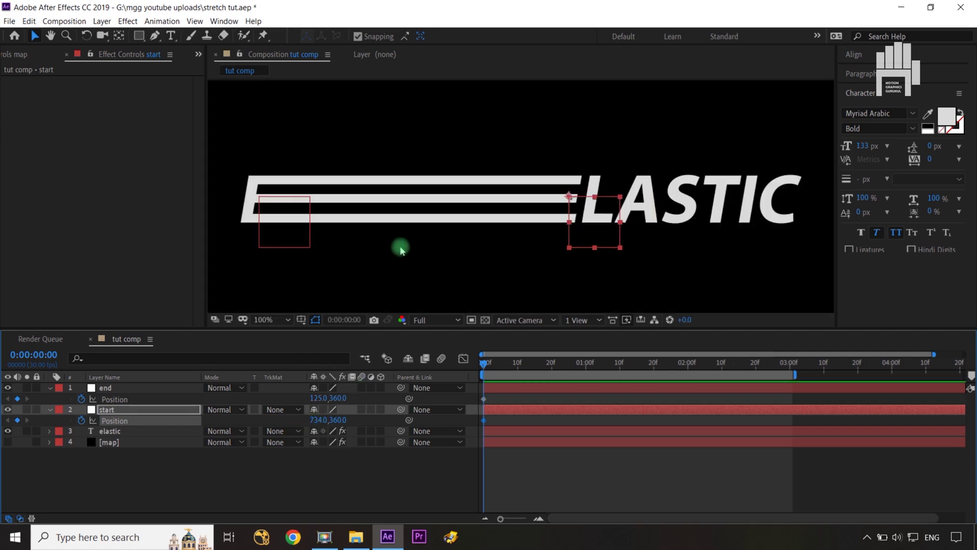
pyautogui.moveTo(351, 246); pyautogui.dragTo(442, 221)
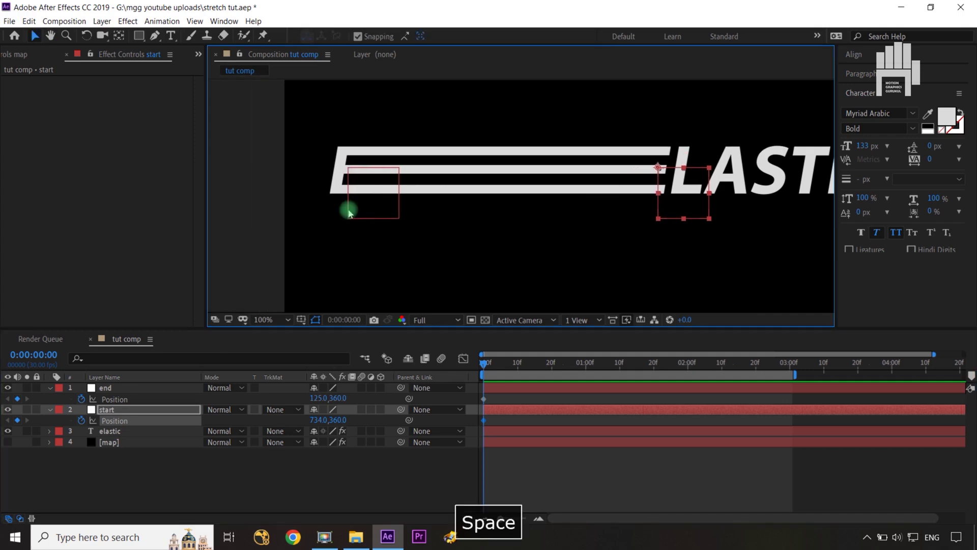
pyautogui.moveTo(317, 399); pyautogui.dragTo(312, 399)
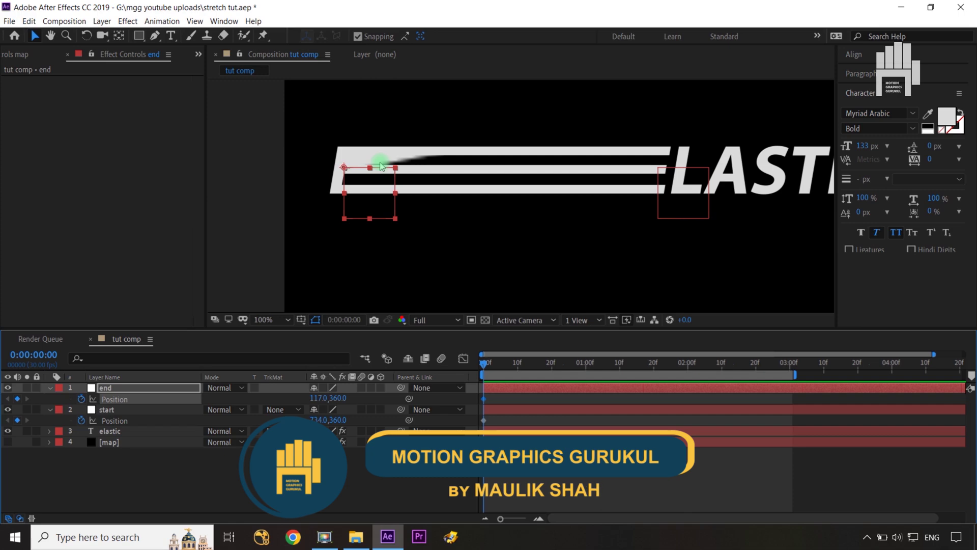
pyautogui.hotkey('ctrl', 'z')
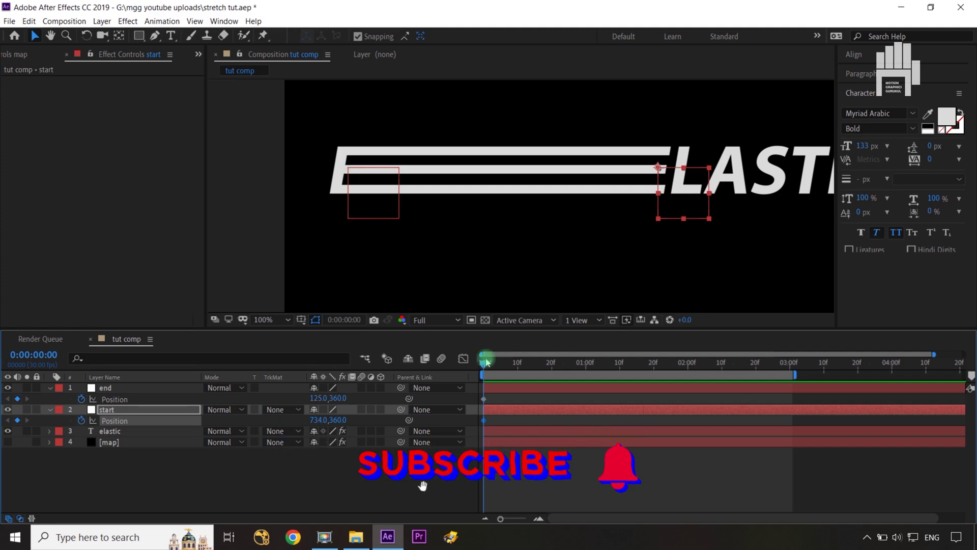
pyautogui.moveTo(483, 361); pyautogui.dragTo(586, 367)
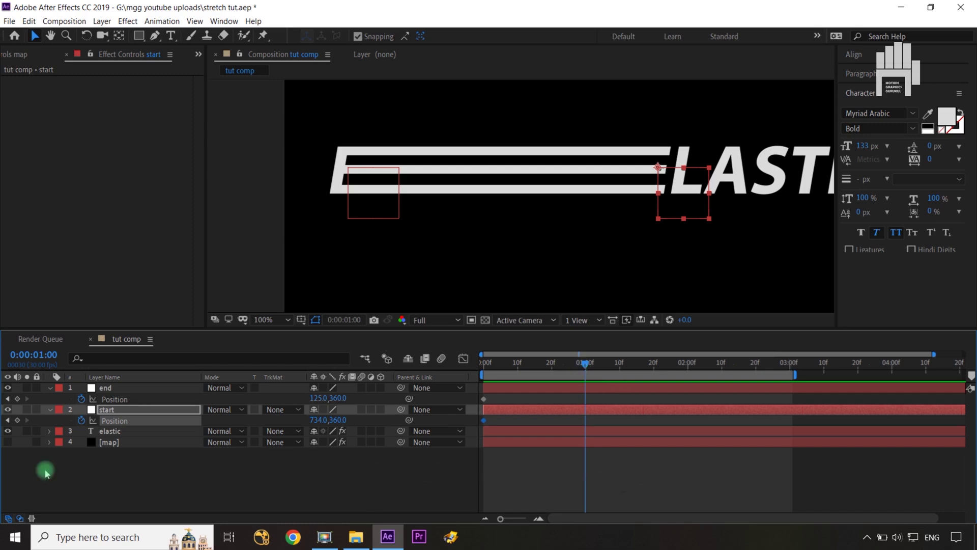
pyautogui.click(117, 433)
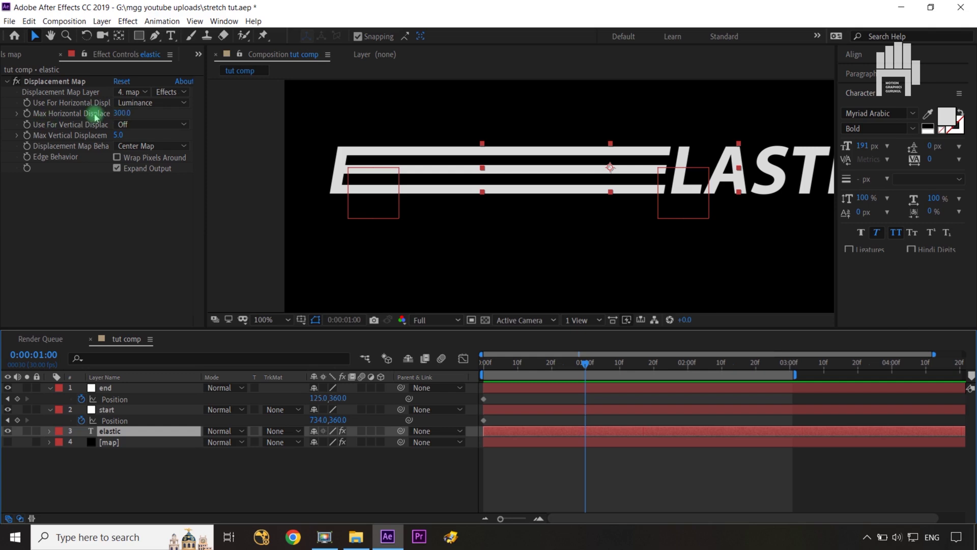
# Keyframe Max Horizontal Displacement to 0 at the one-second mark.
pyautogui.click(29, 120)
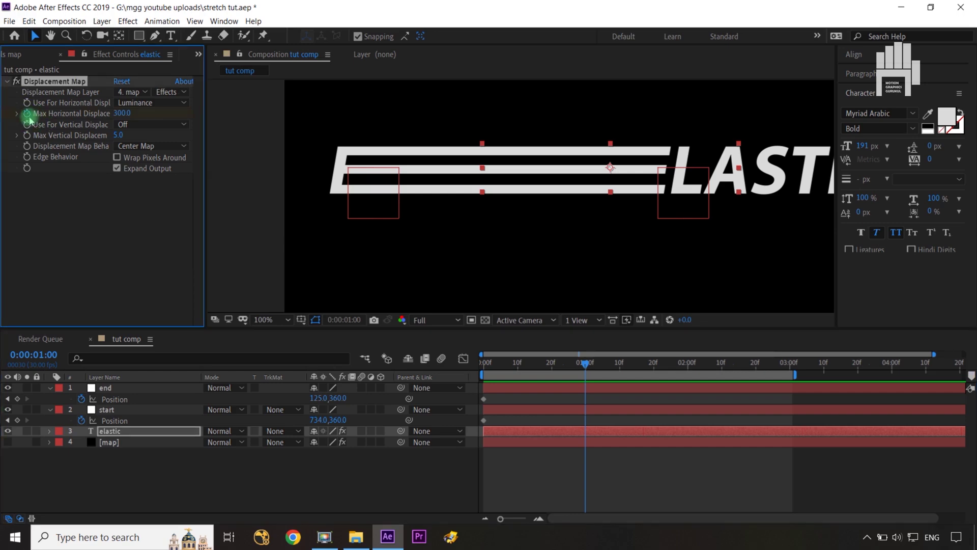
pyautogui.click(7, 398)
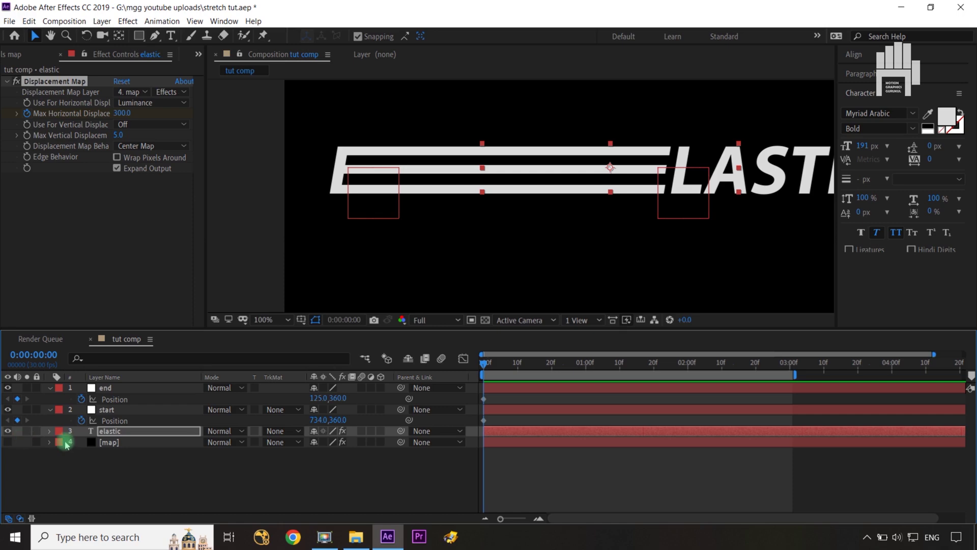
pyautogui.press('u')
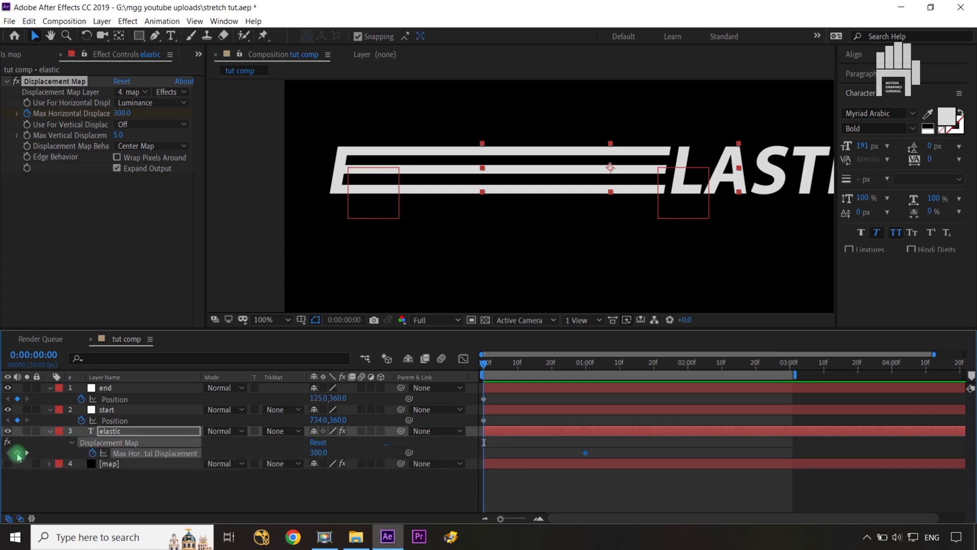
pyautogui.click(27, 452)
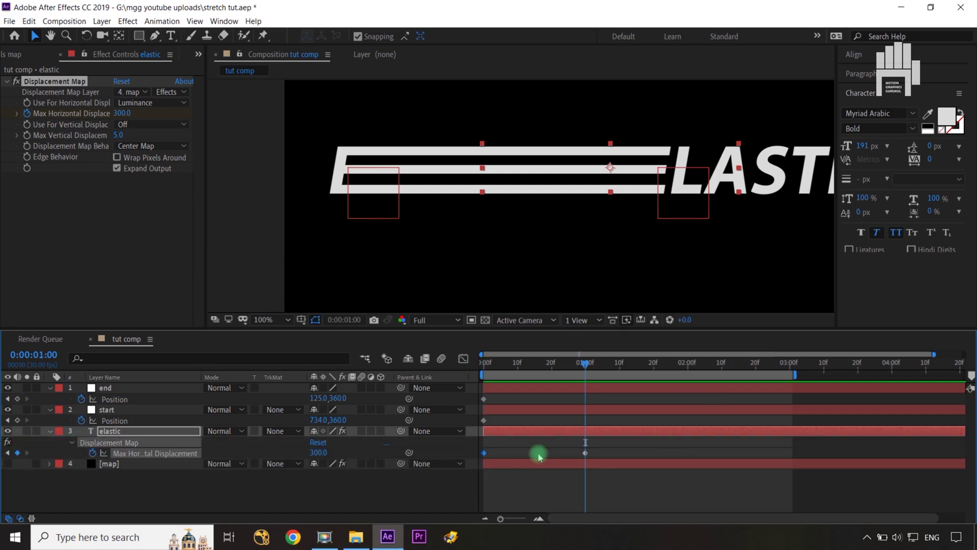
pyautogui.click(319, 451)
pyautogui.write('0')
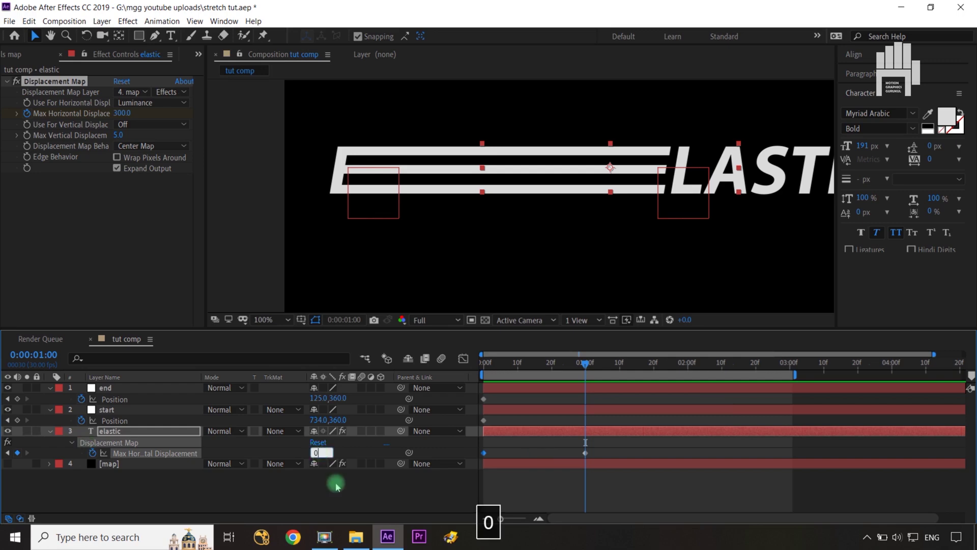
pyautogui.click(335, 486)
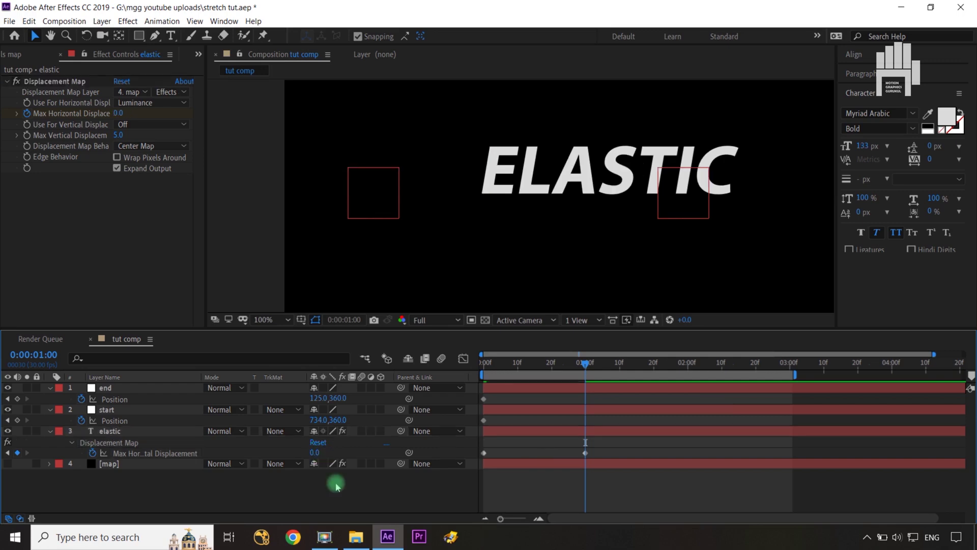
# Scrub between the start and one second to preview ELASTIC settling unstretched.
pyautogui.click(585, 369)
pyautogui.moveTo(585, 369)
pyautogui.mouseDown()
pyautogui.moveTo(493, 376)
pyautogui.moveTo(511, 376)
pyautogui.mouseUp()
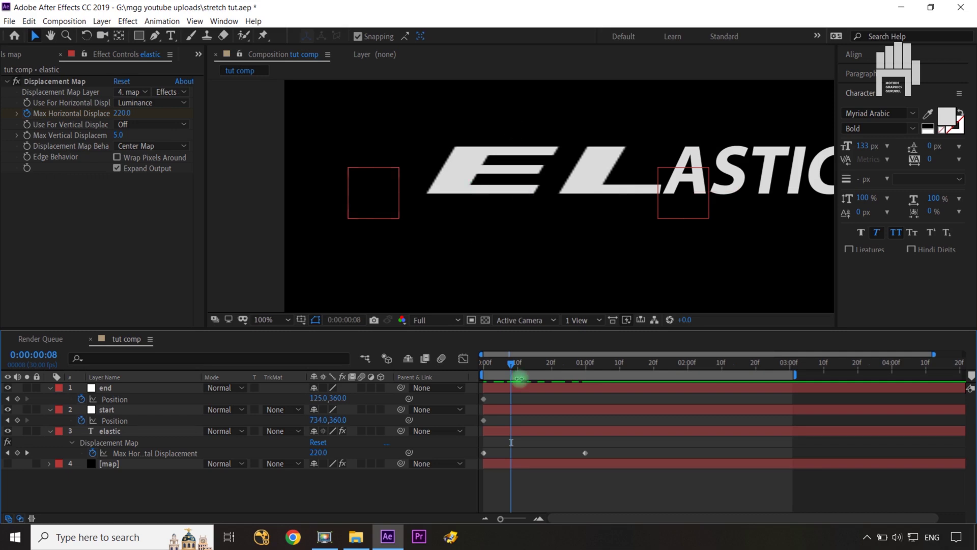
pyautogui.moveTo(516, 364); pyautogui.dragTo(585, 383)
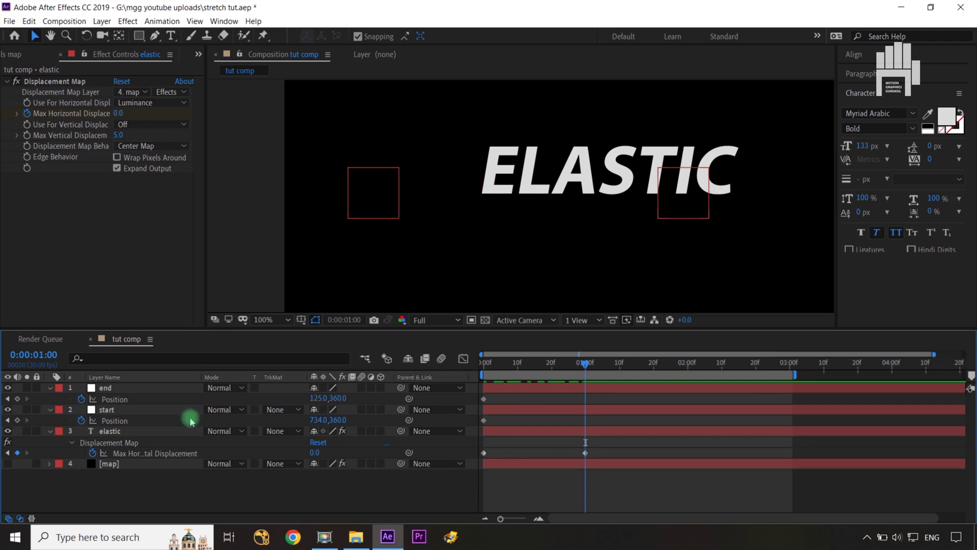
# At one second, keyframe the start null to X 440 and the end null to X 423.
pyautogui.click(153, 410)
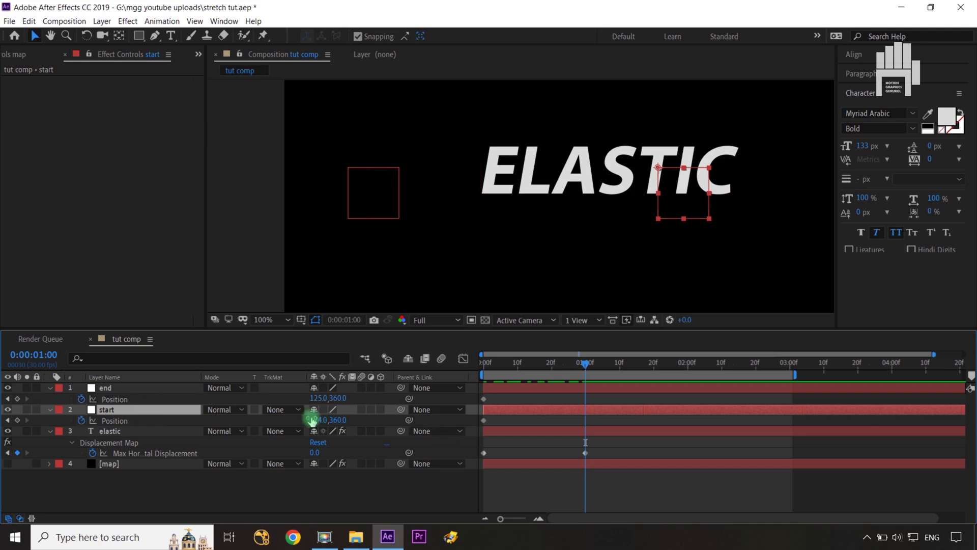
pyautogui.moveTo(312, 419)
pyautogui.mouseDown()
pyautogui.moveTo(182, 421)
pyautogui.moveTo(323, 420)
pyautogui.moveTo(273, 421)
pyautogui.mouseUp()
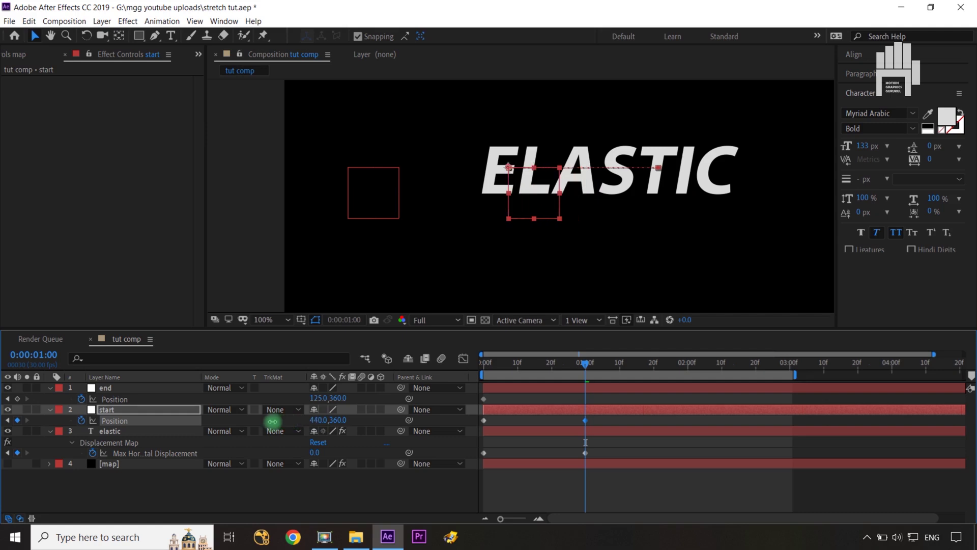
pyautogui.moveTo(319, 399)
pyautogui.mouseDown()
pyautogui.moveTo(514, 399)
pyautogui.moveTo(506, 396)
pyautogui.mouseUp()
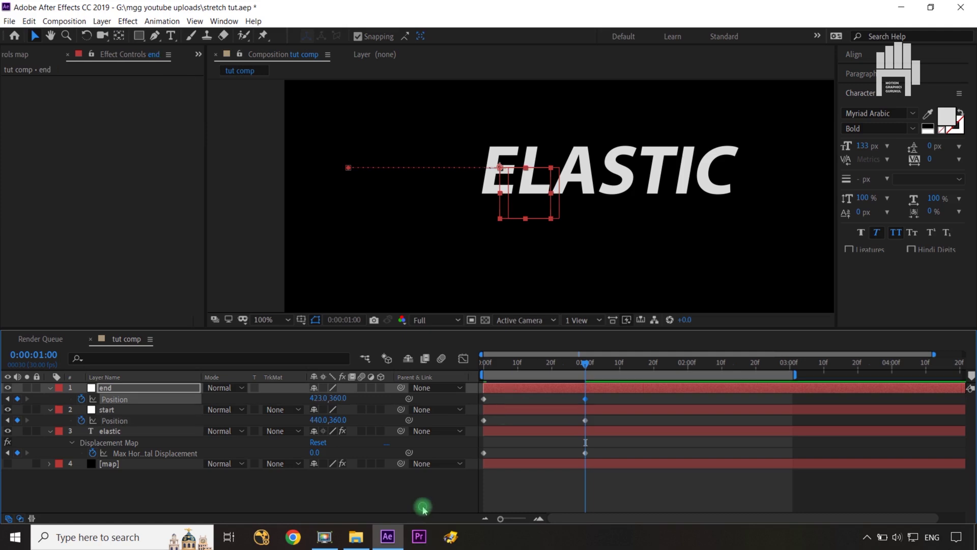
pyautogui.click(423, 509)
pyautogui.moveTo(585, 362)
pyautogui.mouseDown()
pyautogui.moveTo(542, 369)
pyautogui.moveTo(532, 390)
pyautogui.moveTo(478, 396)
pyautogui.mouseUp()
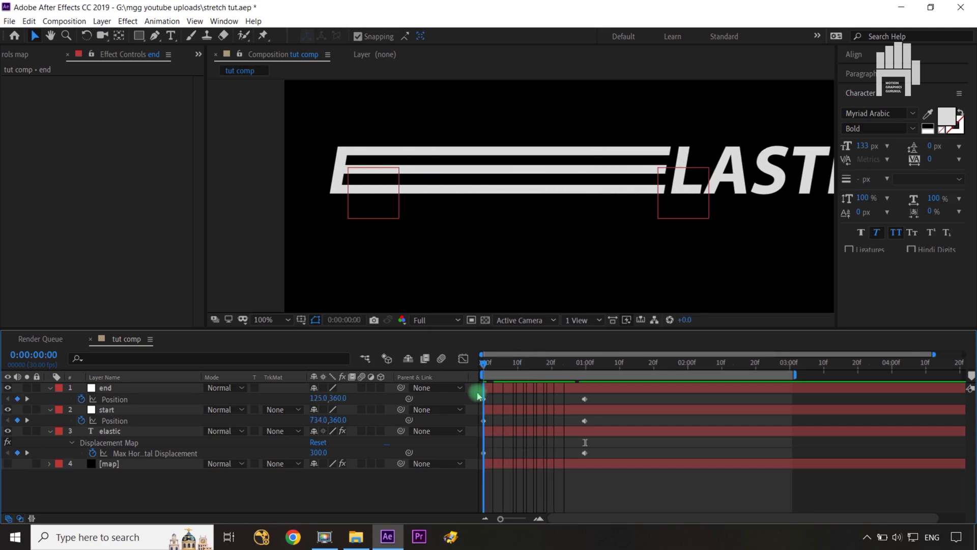
# Shift all the animation keyframes about 14 frames later.
pyautogui.moveTo(601, 394); pyautogui.dragTo(480, 458)
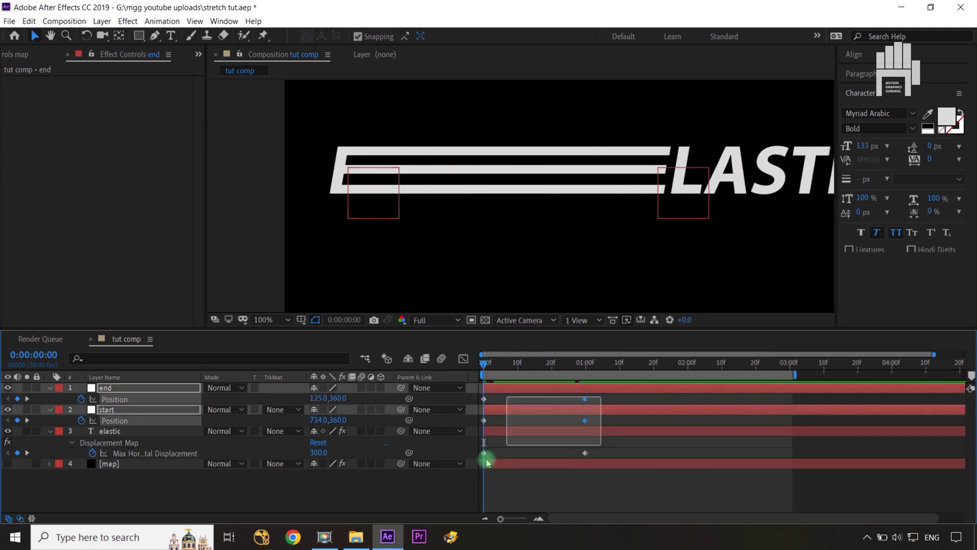
pyautogui.click(593, 399)
pyautogui.moveTo(584, 403); pyautogui.dragTo(640, 405)
pyautogui.click(382, 488)
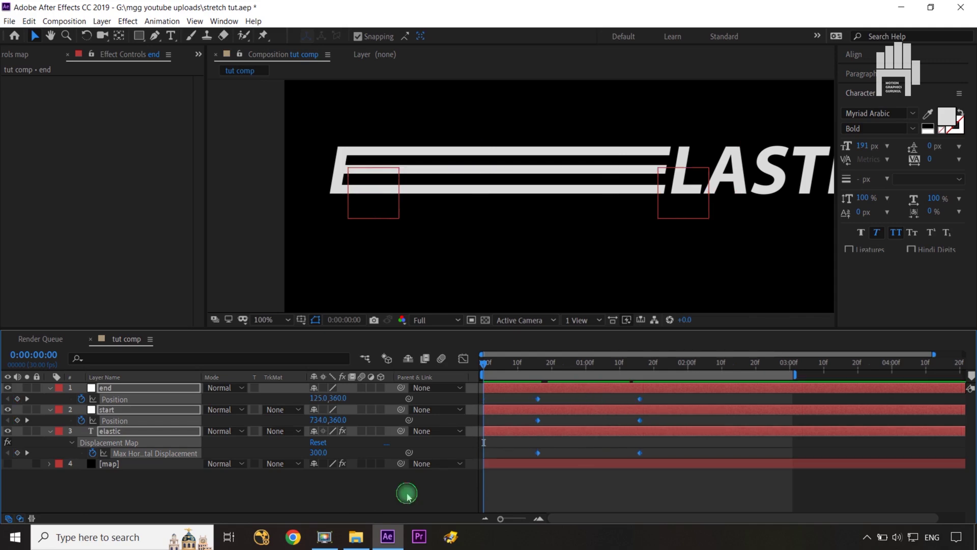
# Paste resting values 423, 440 and zero stretch at frame 0, then Easy Ease every keyframe.
pyautogui.click(641, 400)
pyautogui.hotkey('ctrl', 'v')
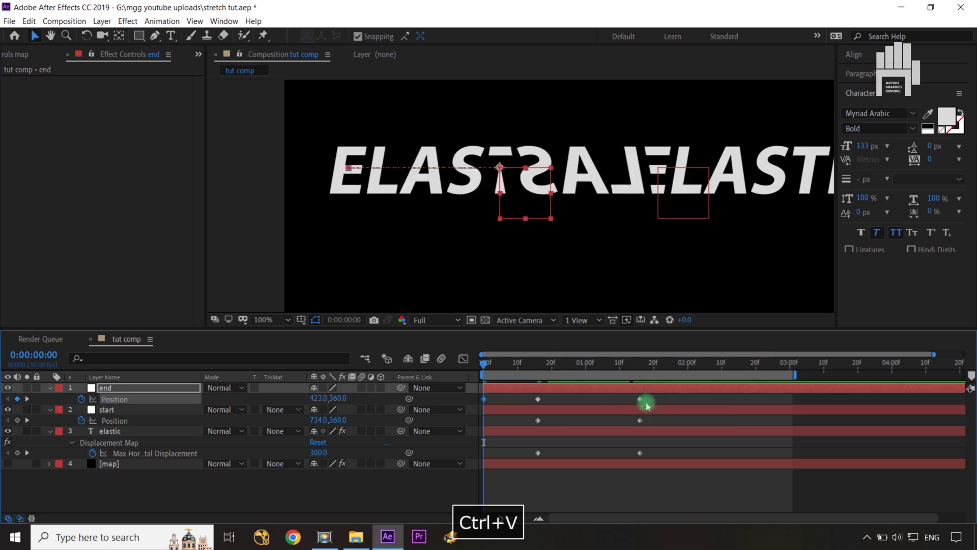
pyautogui.click(641, 422)
pyautogui.hotkey('ctrl', 'v')
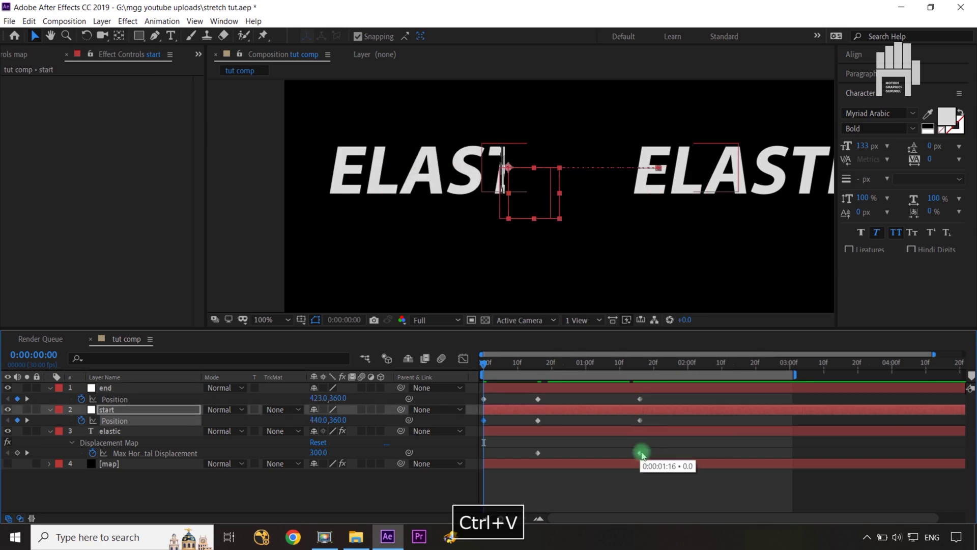
pyautogui.click(641, 453)
pyautogui.hotkey('ctrl', 'c')
pyautogui.hotkey('ctrl', 'v')
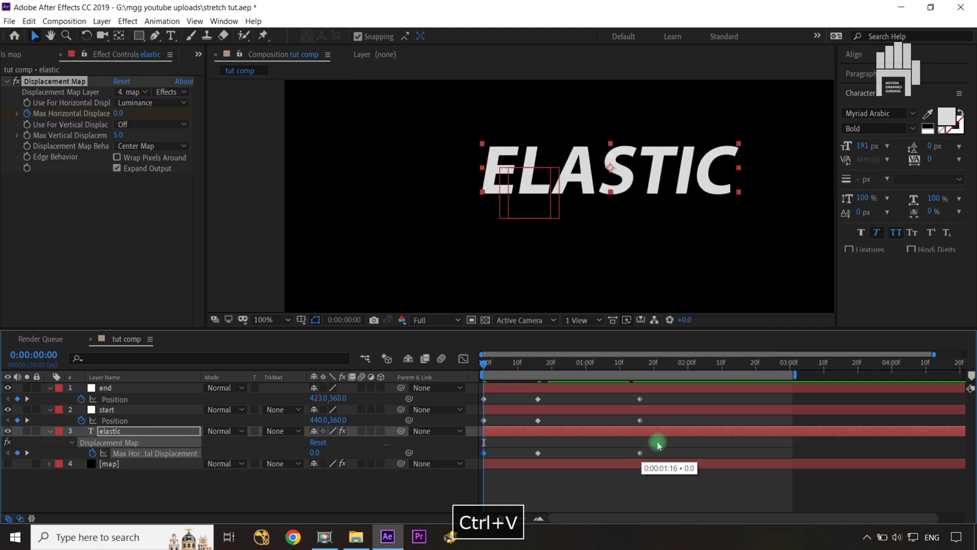
pyautogui.moveTo(661, 399); pyautogui.dragTo(476, 465)
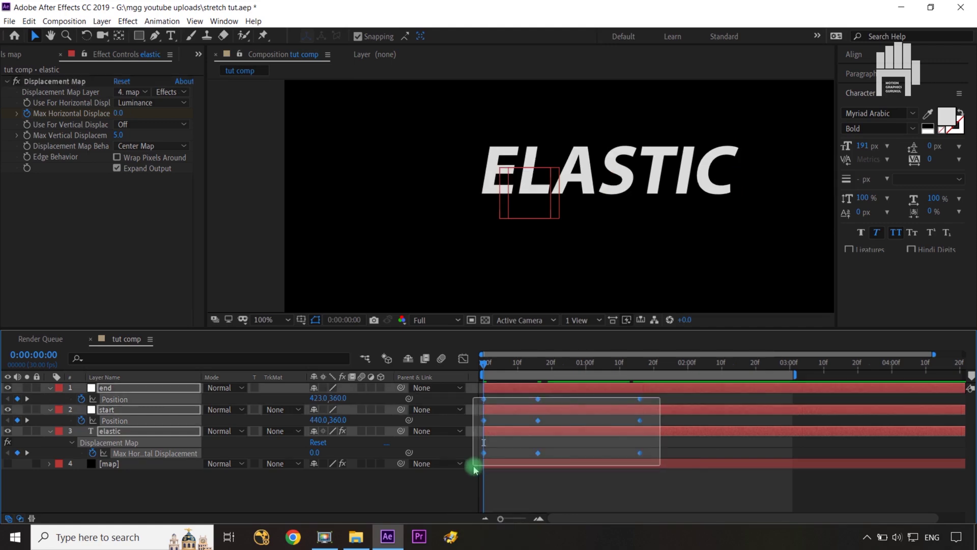
pyautogui.press('F9')
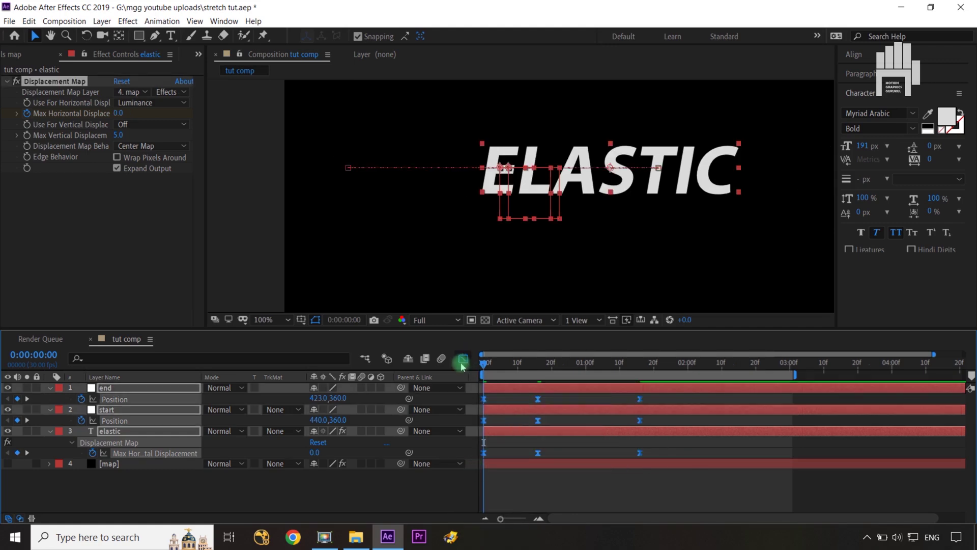
# In the Graph Editor, sharpen the stretch speed curve's first peak to about 64.56% influence.
pyautogui.click(463, 358)
pyautogui.click(540, 437)
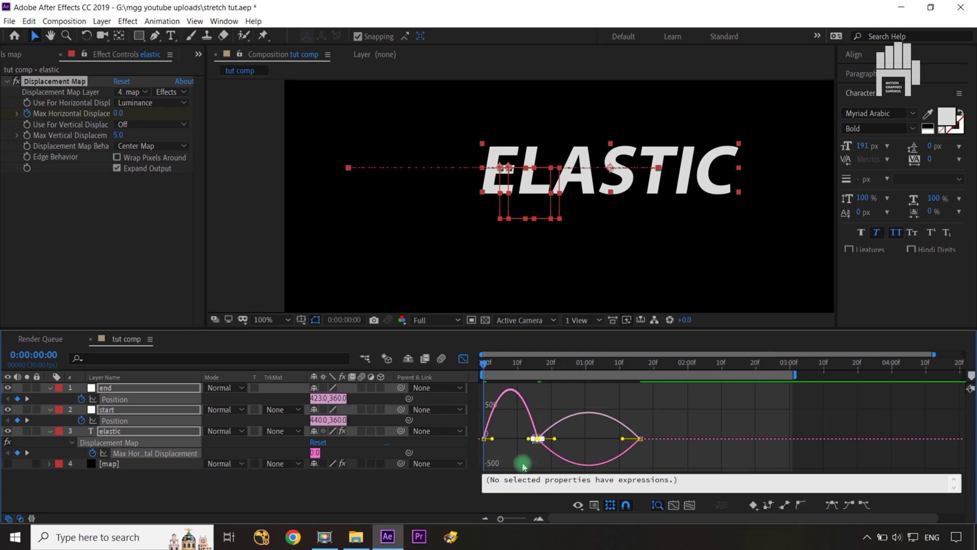
pyautogui.moveTo(529, 439); pyautogui.dragTo(507, 437)
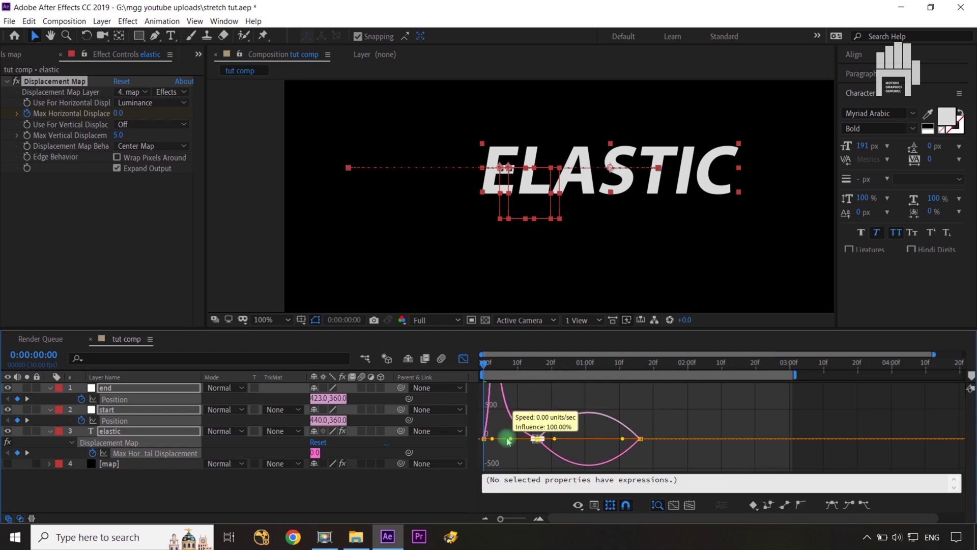
pyautogui.moveTo(508, 438)
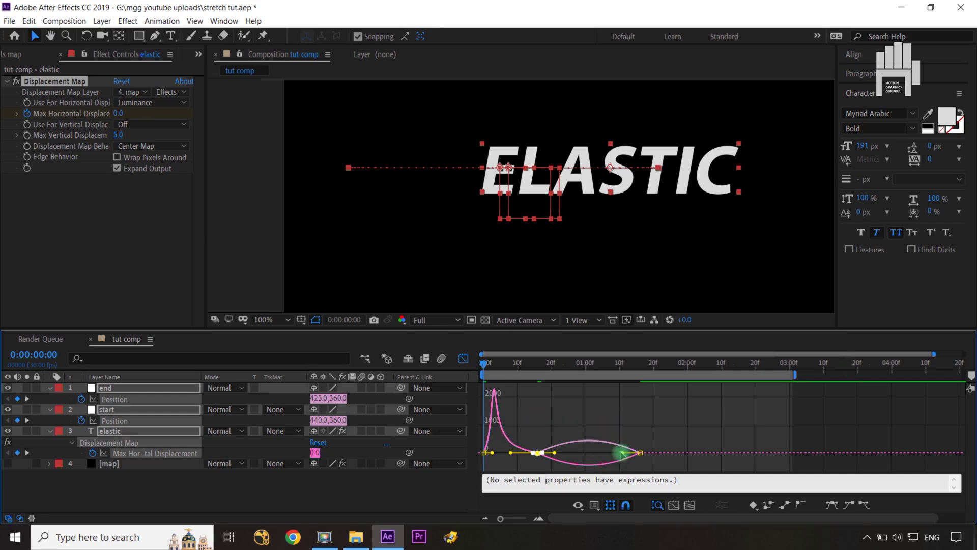
pyautogui.moveTo(692, 427)
pyautogui.mouseDown()
pyautogui.moveTo(622, 472)
pyautogui.moveTo(582, 453)
pyautogui.mouseUp()
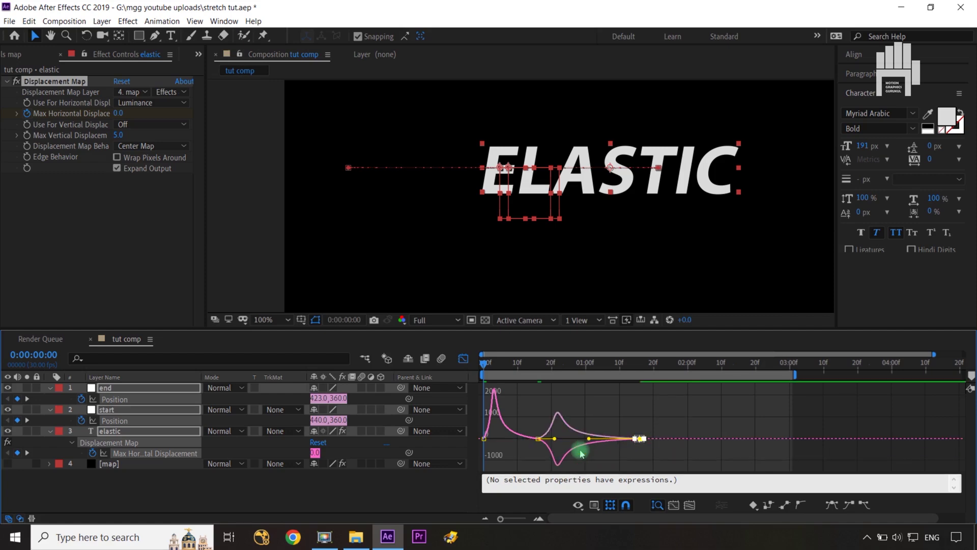
pyautogui.click(462, 359)
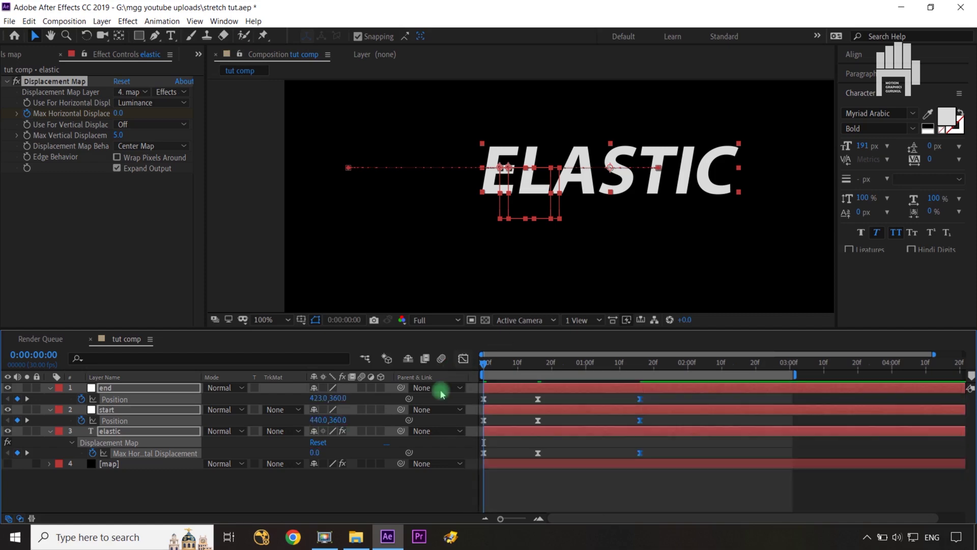
# Move the settling keyframes, then the whole animation, earlier in the timeline.
pyautogui.click(437, 506)
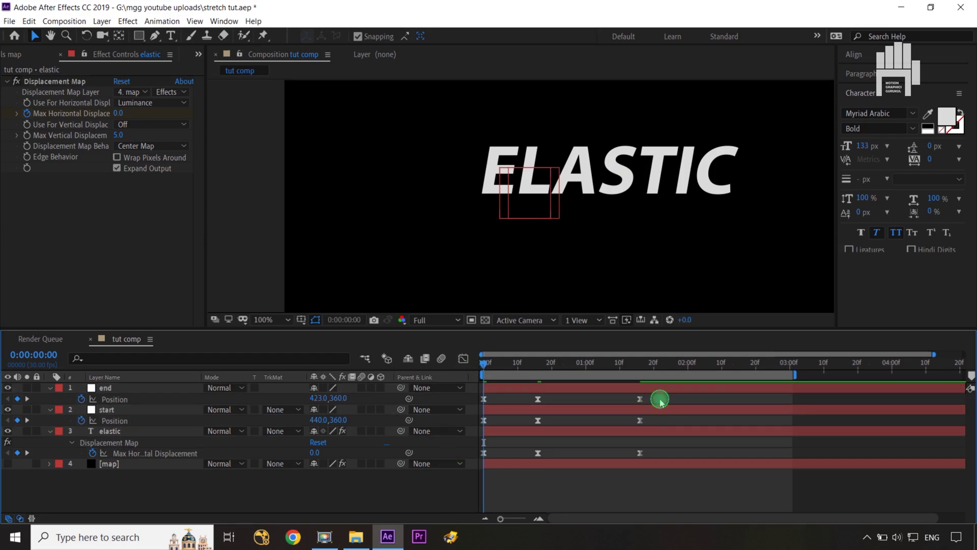
pyautogui.moveTo(660, 400); pyautogui.dragTo(478, 456)
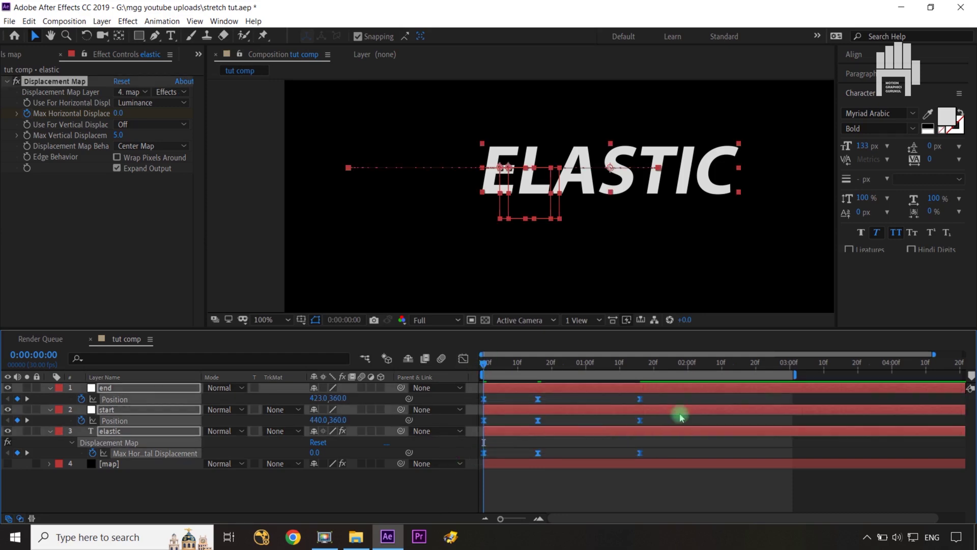
pyautogui.moveTo(631, 401)
pyautogui.mouseDown()
pyautogui.moveTo(642, 460)
pyautogui.moveTo(622, 452)
pyautogui.mouseUp()
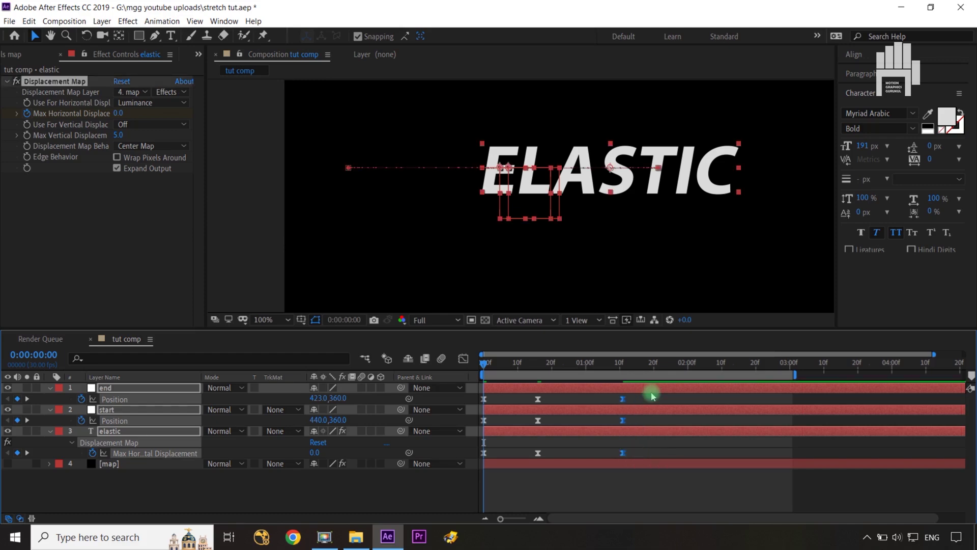
pyautogui.moveTo(643, 392); pyautogui.dragTo(476, 454)
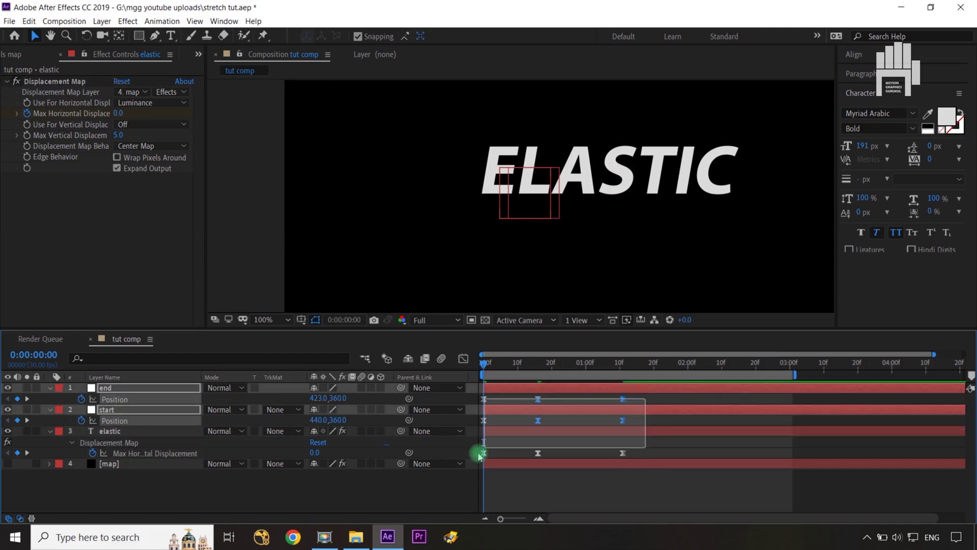
pyautogui.click(620, 457)
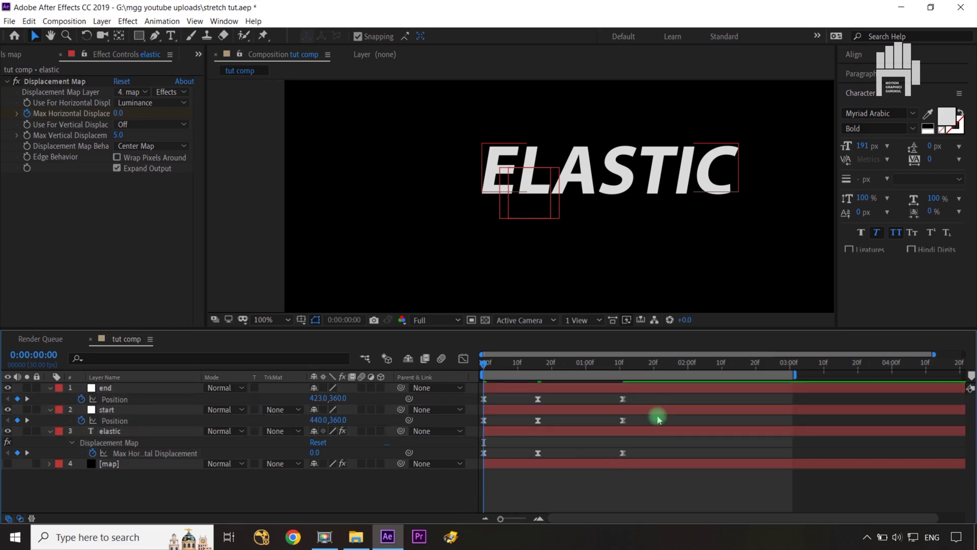
pyautogui.moveTo(642, 391); pyautogui.dragTo(470, 454)
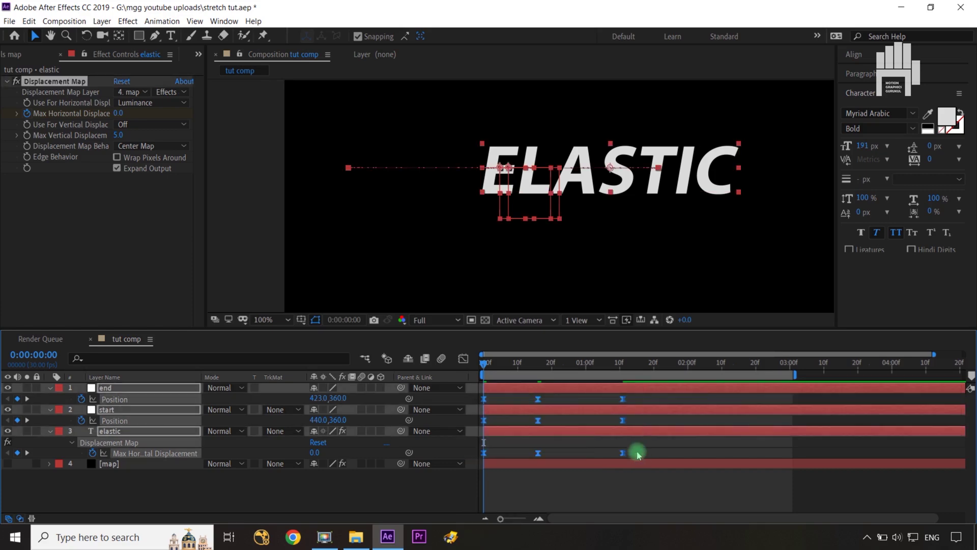
pyautogui.moveTo(625, 456); pyautogui.dragTo(587, 455)
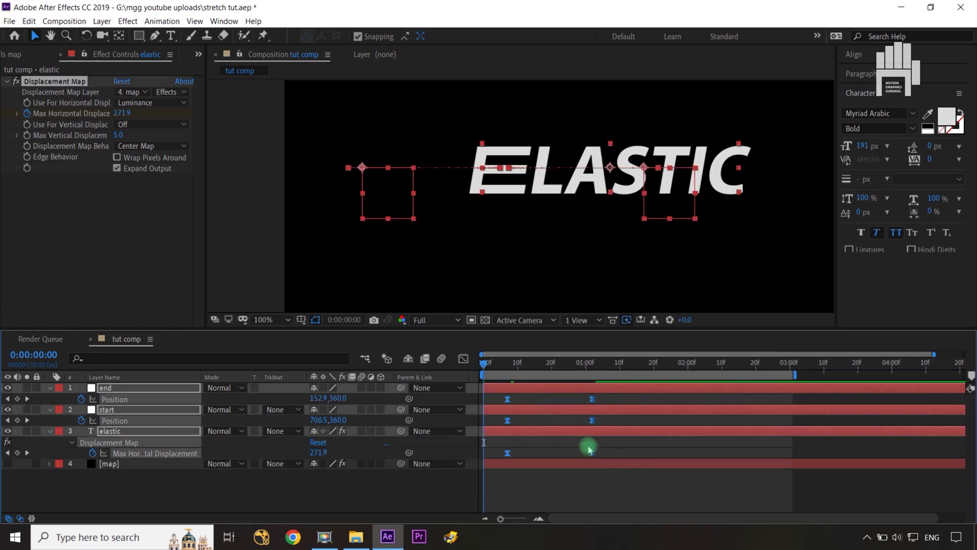
# Go to about one second and end the work area there.
pyautogui.moveTo(503, 377)
pyautogui.mouseDown()
pyautogui.moveTo(599, 379)
pyautogui.moveTo(585, 374)
pyautogui.mouseUp()
pyautogui.press('n')
pyautogui.press('space')
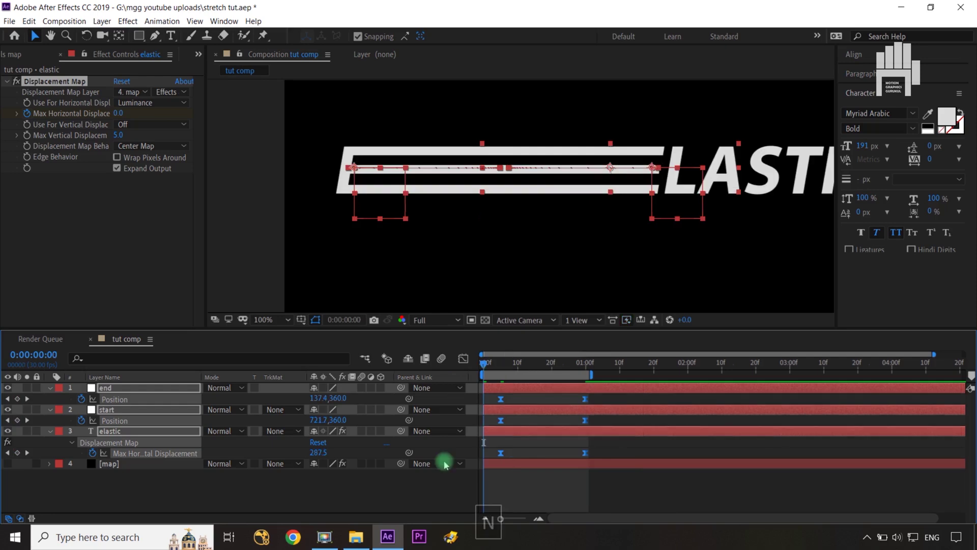
# Fit the comp in the viewer, hide the end and start nulls, and preview the stretch.
pyautogui.click(447, 483)
pyautogui.hotkey('shift', '/')
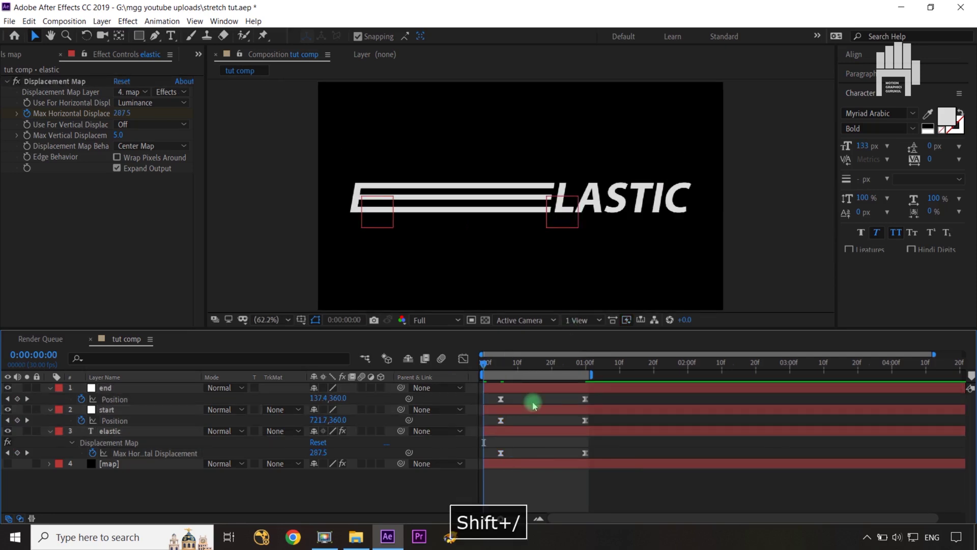
pyautogui.click(7, 388)
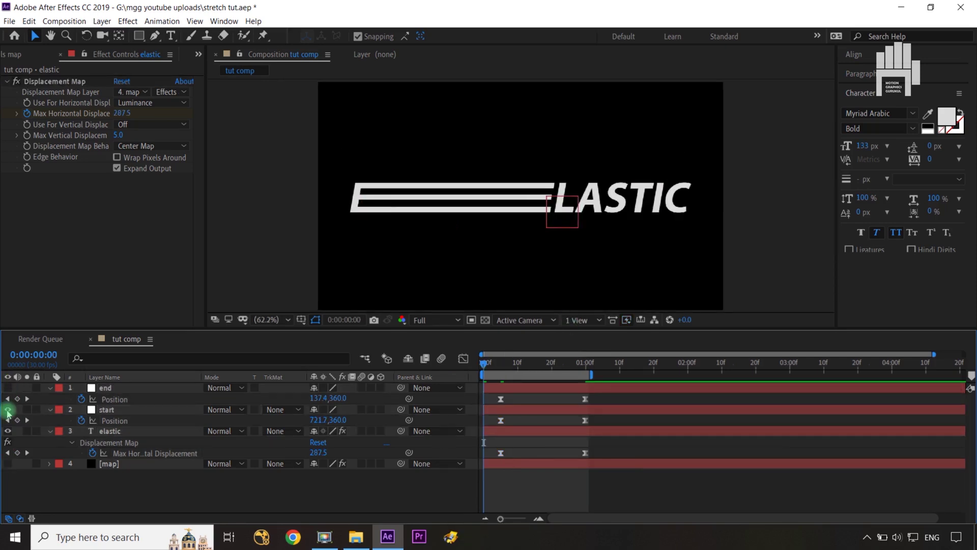
pyautogui.click(8, 409)
pyautogui.press('space')
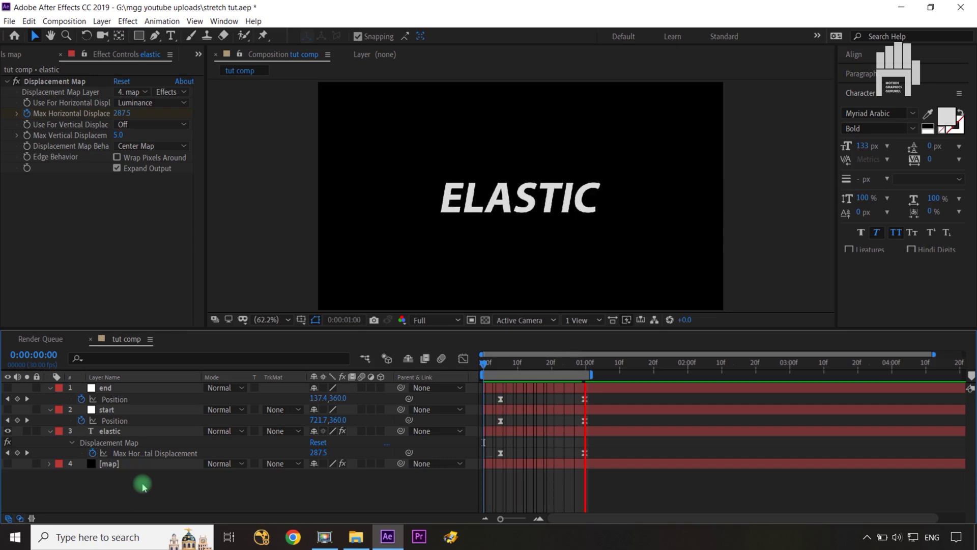
pyautogui.press('space')
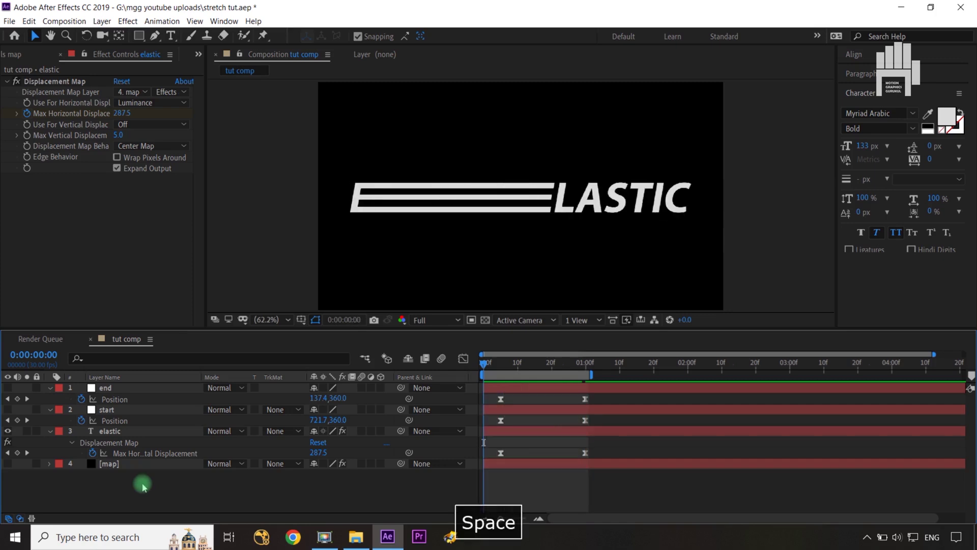
# Undo the last two edits, scale the keyframes to end at 1:00, and end the work area there.
pyautogui.hotkey('ctrl', 'z')
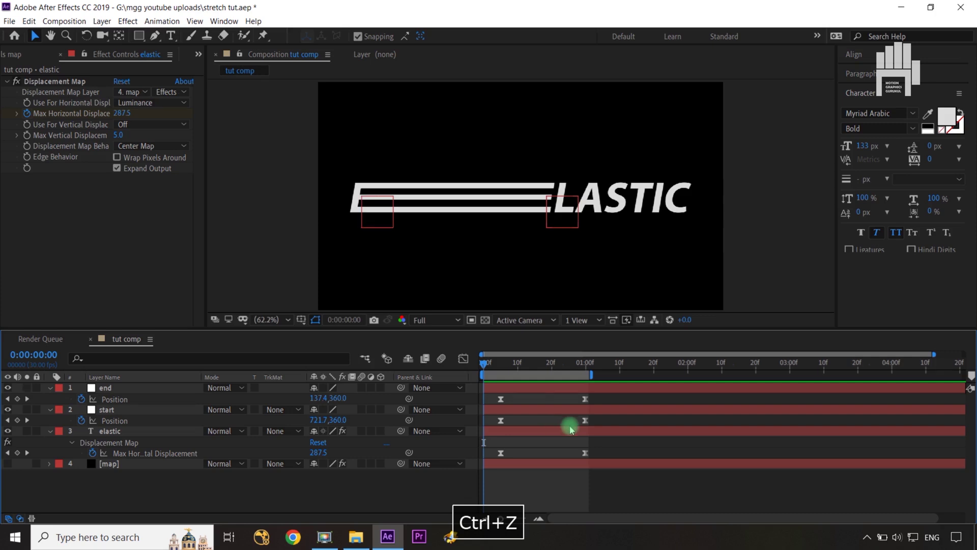
pyautogui.hotkey('ctrl', 'z')
pyautogui.hotkey('ctrl', 'z')
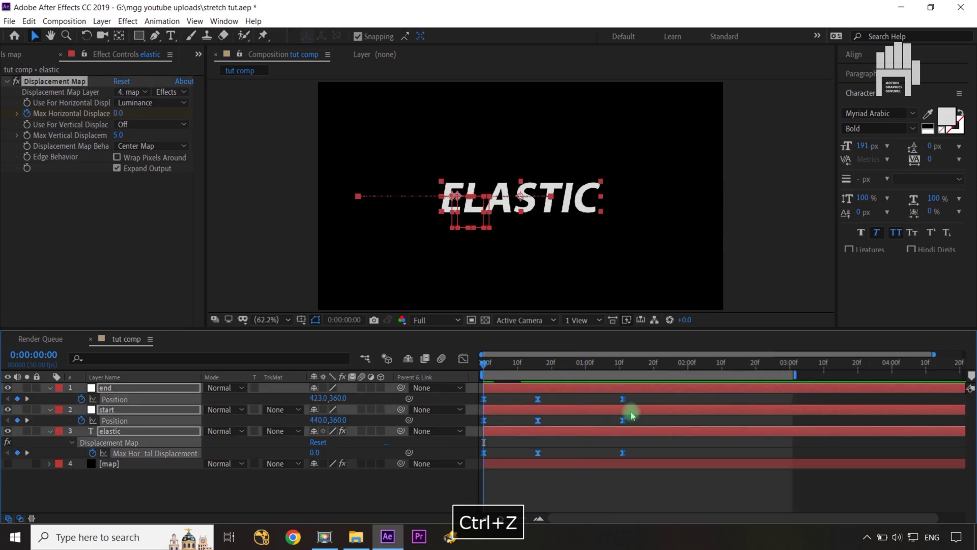
pyautogui.moveTo(623, 399)
pyautogui.mouseDown()
pyautogui.moveTo(562, 400)
pyautogui.moveTo(585, 422)
pyautogui.mouseUp()
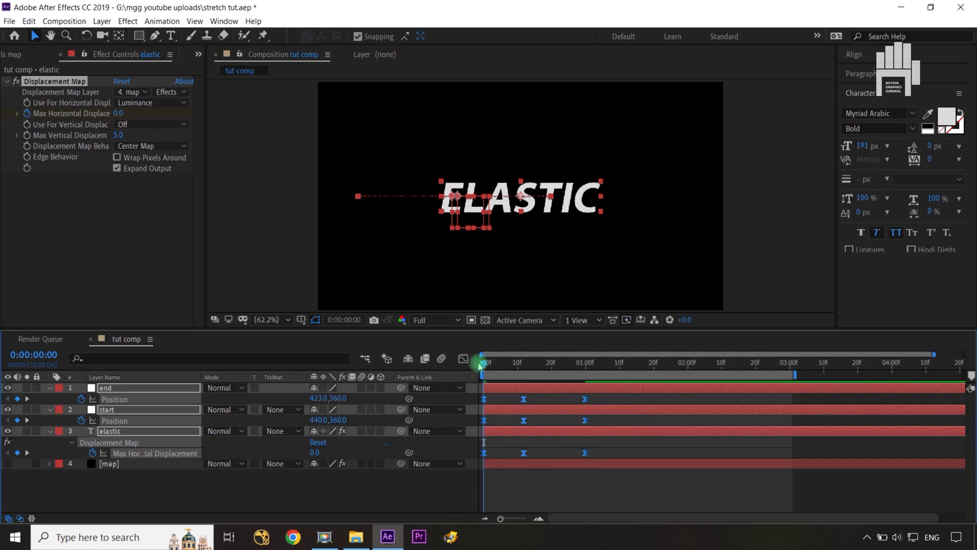
pyautogui.moveTo(483, 362); pyautogui.dragTo(585, 377)
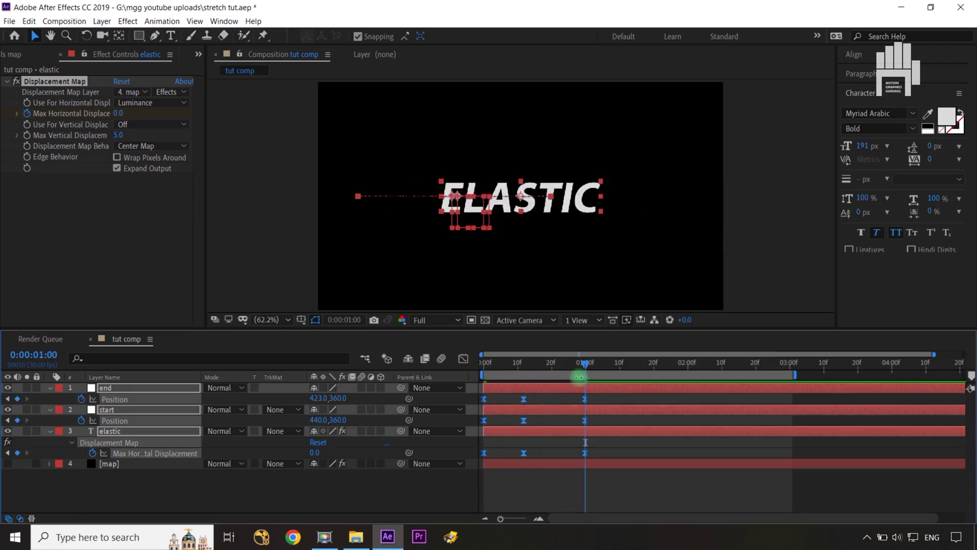
pyautogui.press('n')
pyautogui.press('Home')
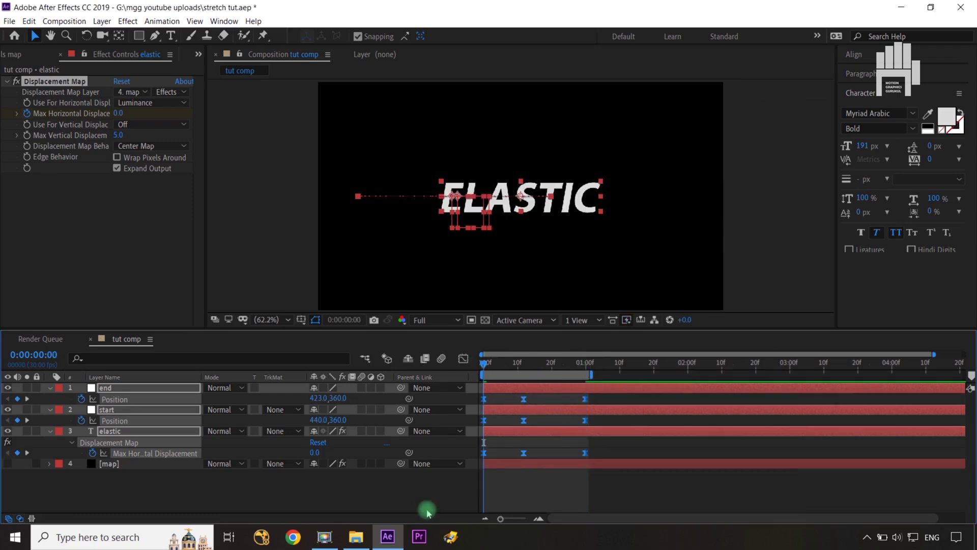
# Hide the end and start nulls and preview the one-second ELASTIC stretch.
pyautogui.click(431, 492)
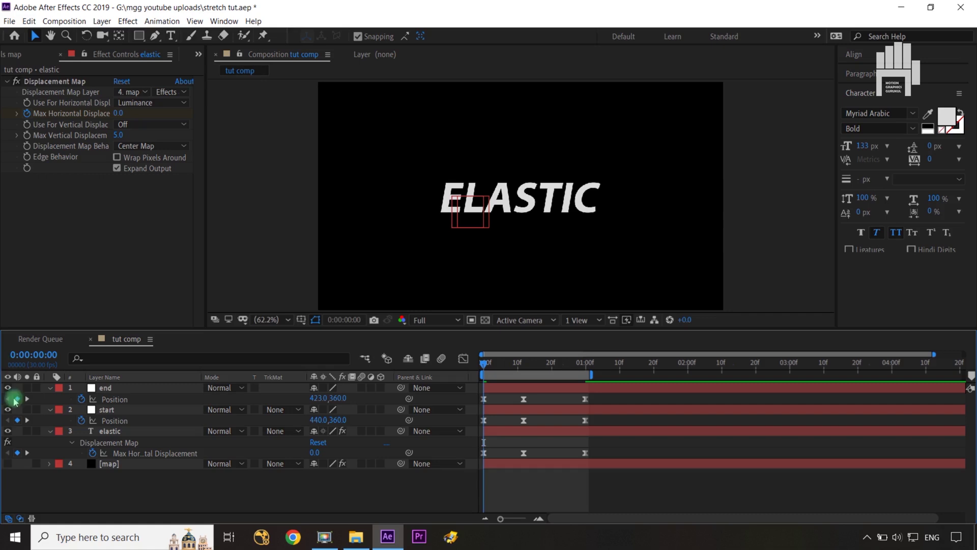
pyautogui.click(7, 390)
pyautogui.click(8, 409)
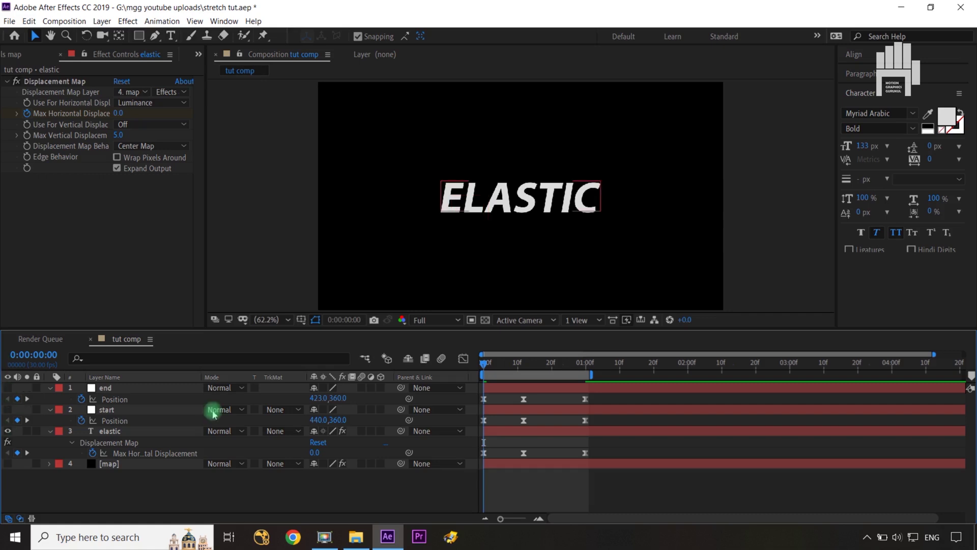
pyautogui.press('space')
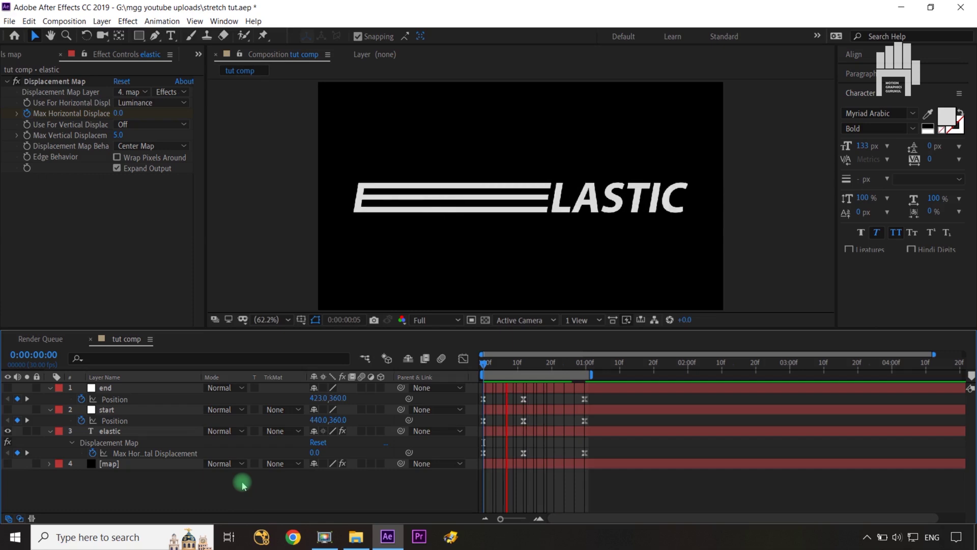
pyautogui.press('space')
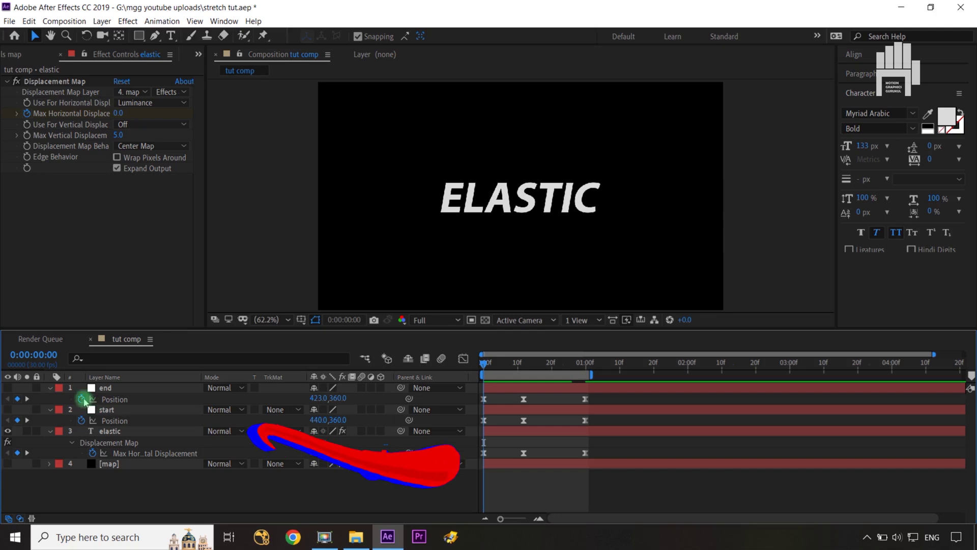
# Add a loopOut() expression to the end layer's Position and copy it.
pyautogui.keyDown('alt'); pyautogui.click(82, 398); pyautogui.keyUp('alt')
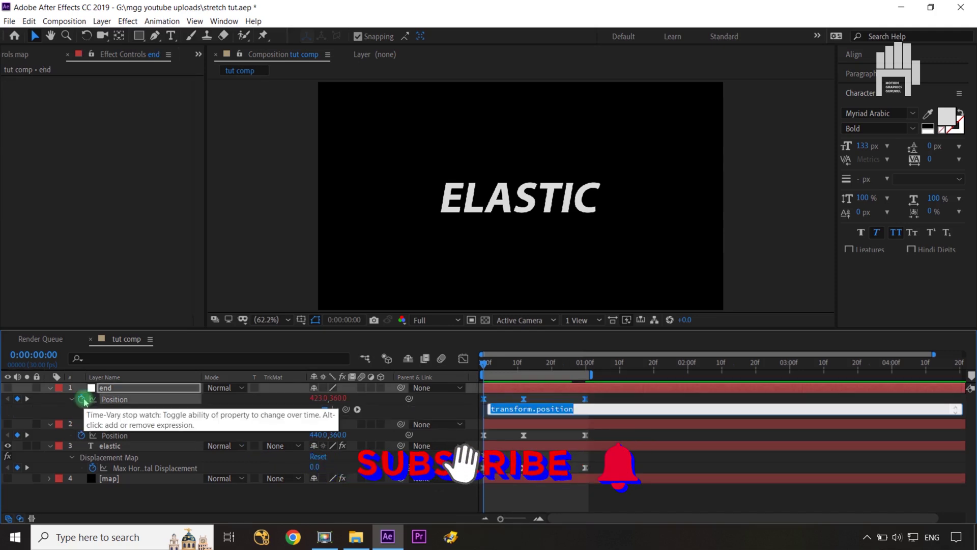
pyautogui.write('loop')
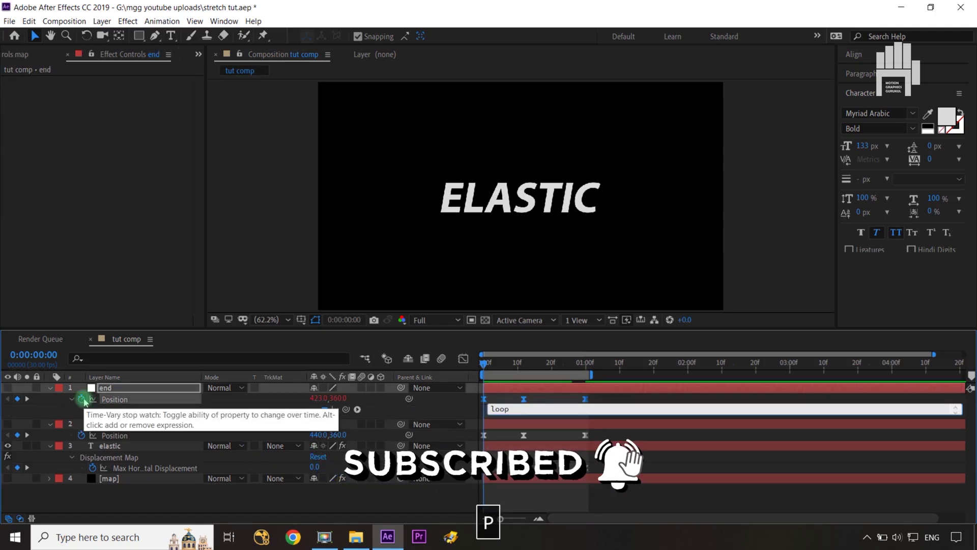
pyautogui.write('Out()')
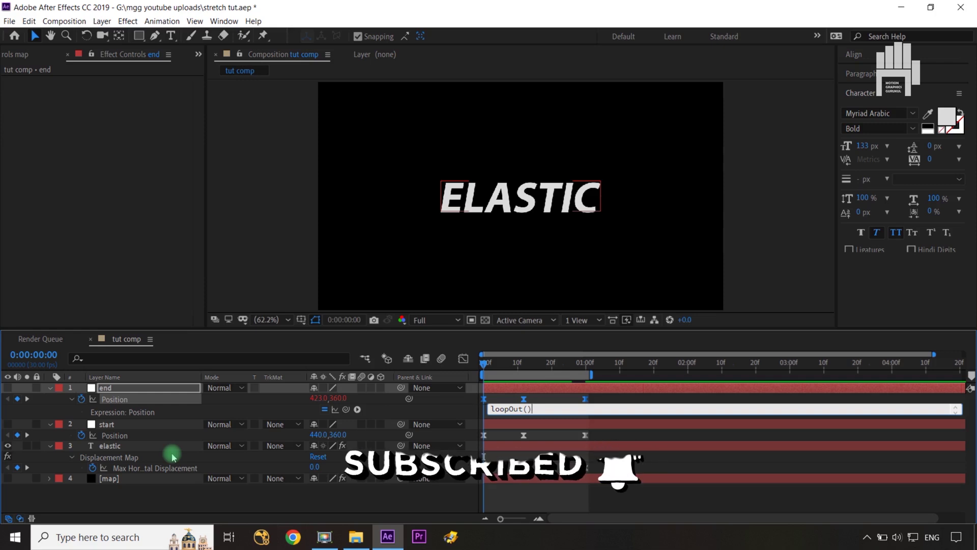
pyautogui.hotkey('ctrl', 'a')
pyautogui.hotkey('ctrl', 'c')
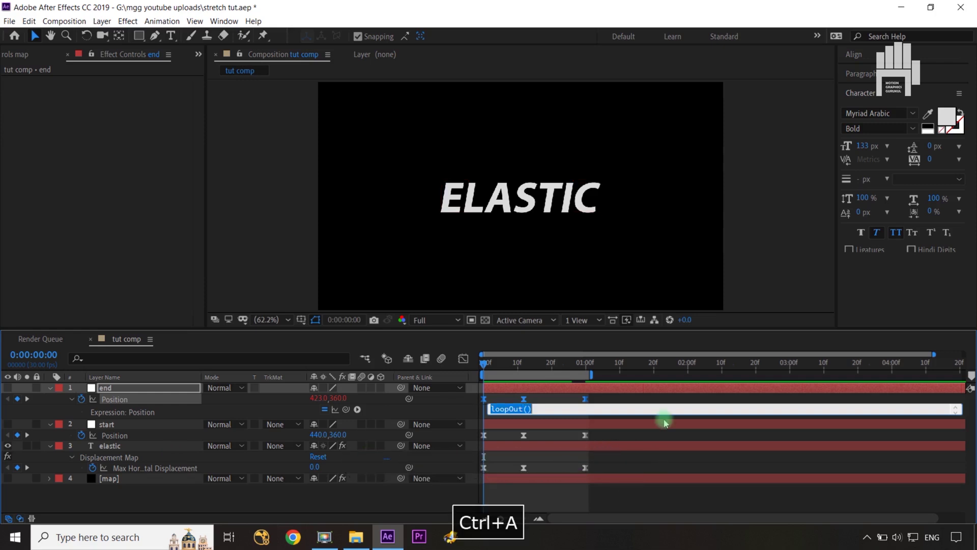
pyautogui.click(448, 402)
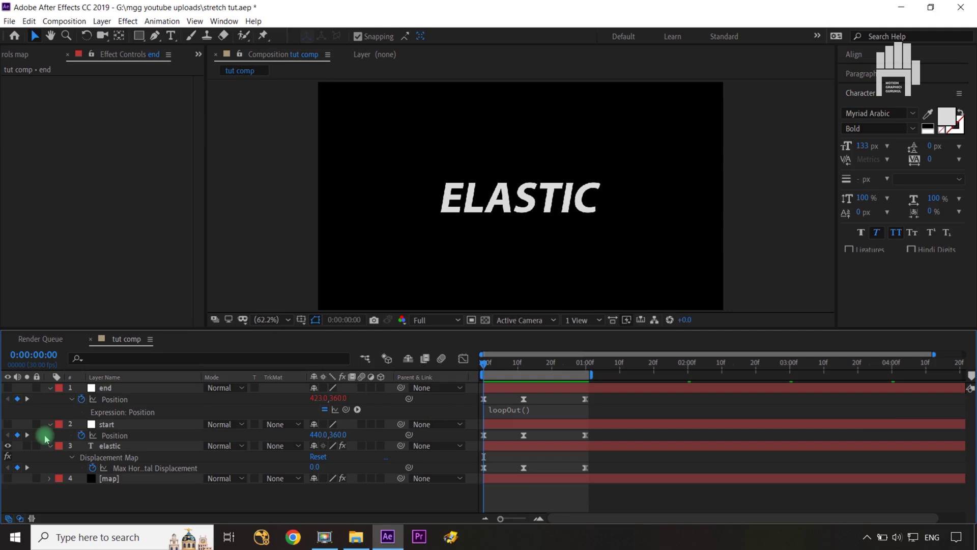
# Paste loopOut() on start Position and Max Horizontal Displacement, and extend the work area to the comp end.
pyautogui.keyDown('alt'); pyautogui.click(81, 436); pyautogui.keyUp('alt')
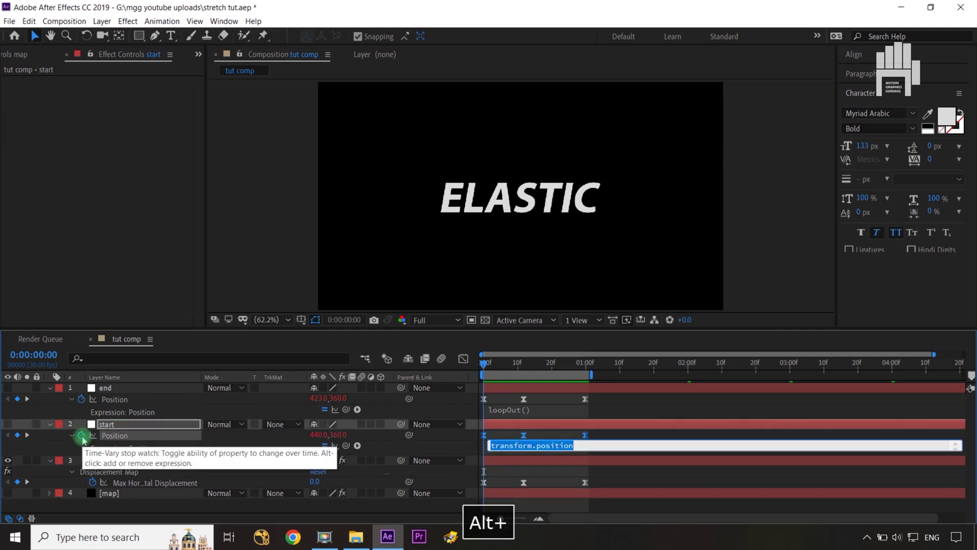
pyautogui.hotkey('ctrl', 'v')
pyautogui.click(397, 454)
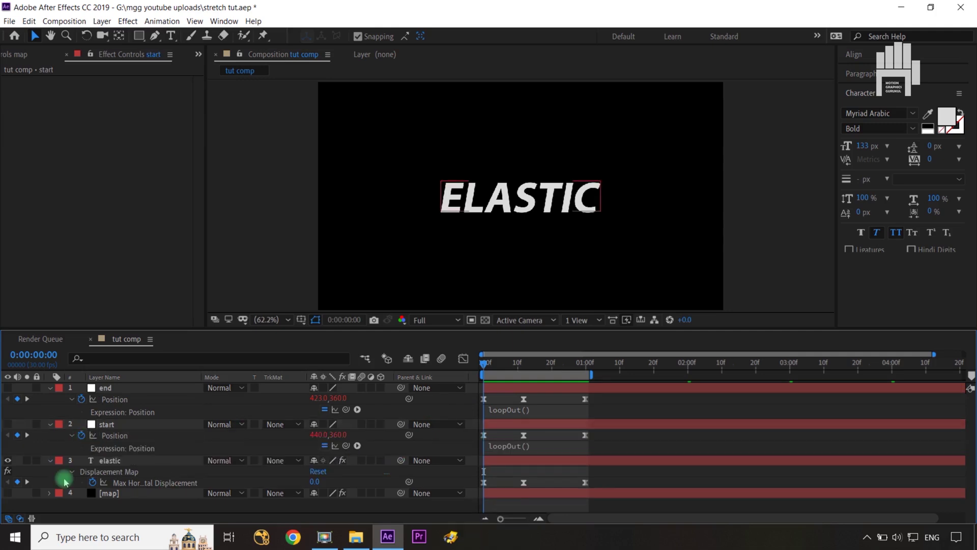
pyautogui.keyDown('alt'); pyautogui.click(93, 483); pyautogui.keyUp('alt')
pyautogui.hotkey('ctrl', 'v')
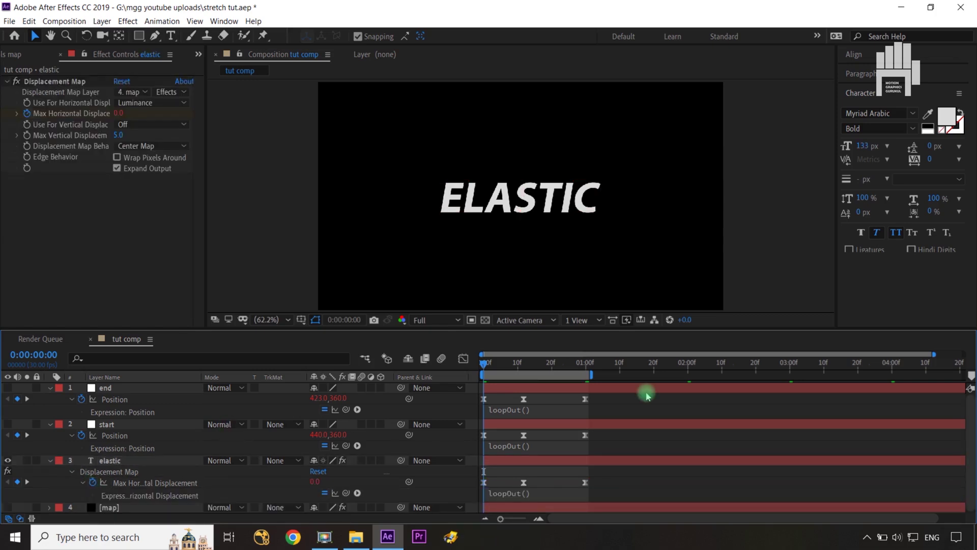
pyautogui.moveTo(591, 375); pyautogui.dragTo(964, 380)
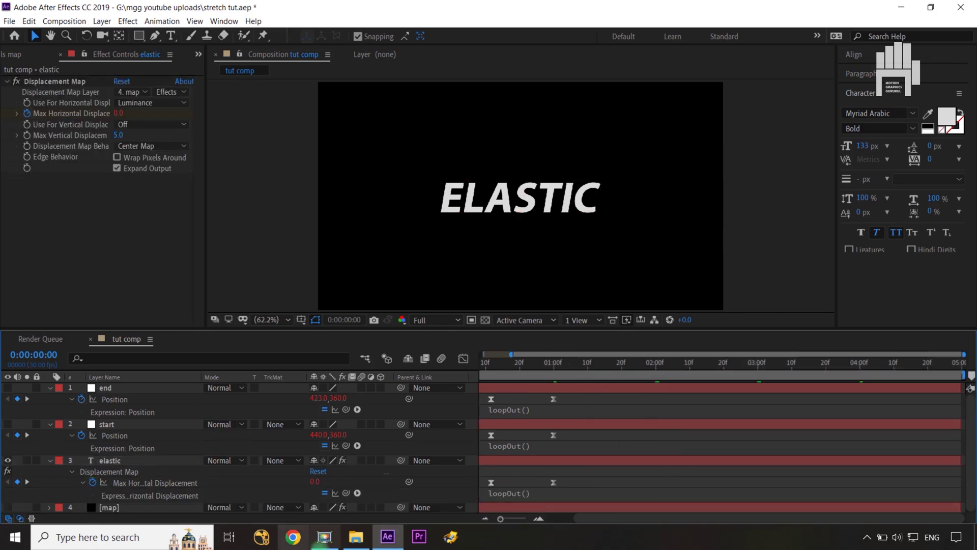
pyautogui.click(483, 518)
# Preview the looping stretch, stop at frame 12, and select the end and start layers.
pyautogui.click(429, 441)
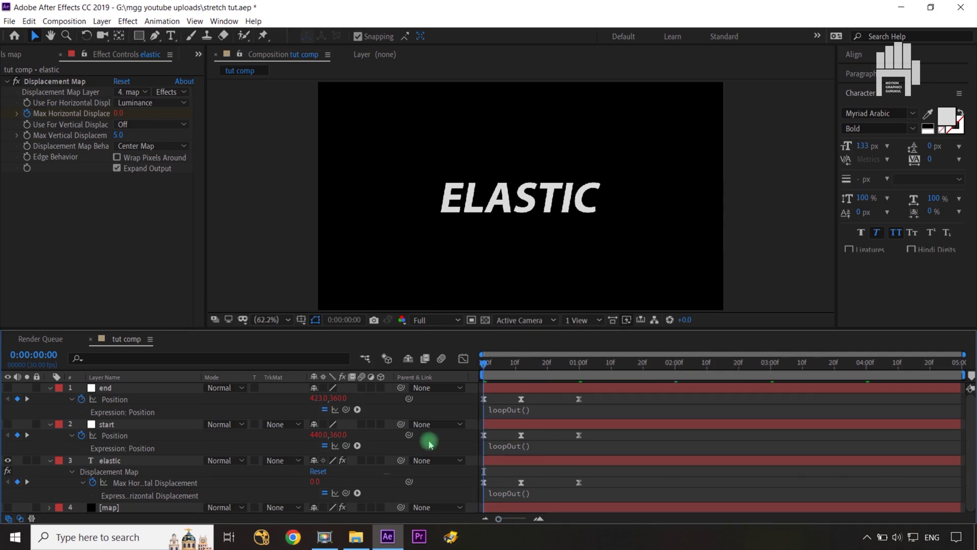
pyautogui.press('space')
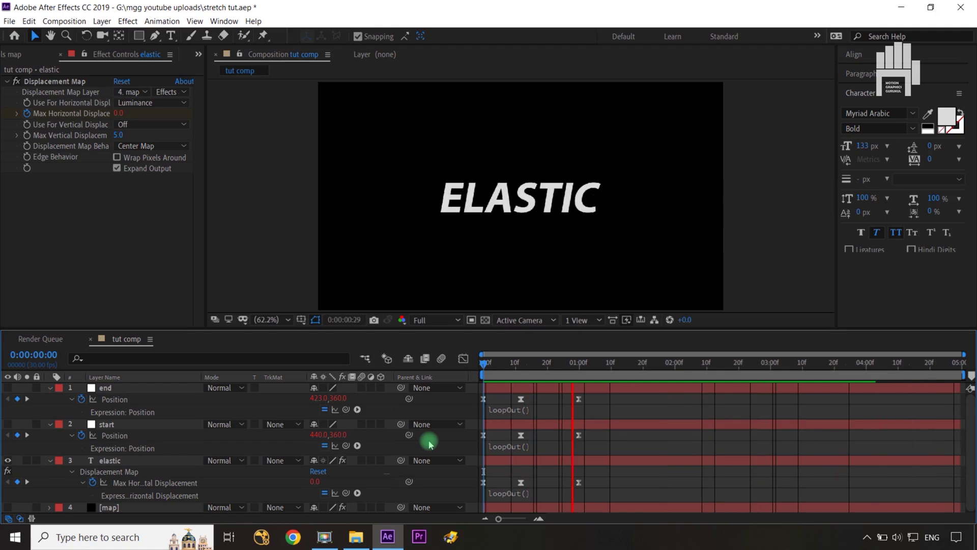
pyautogui.press('space')
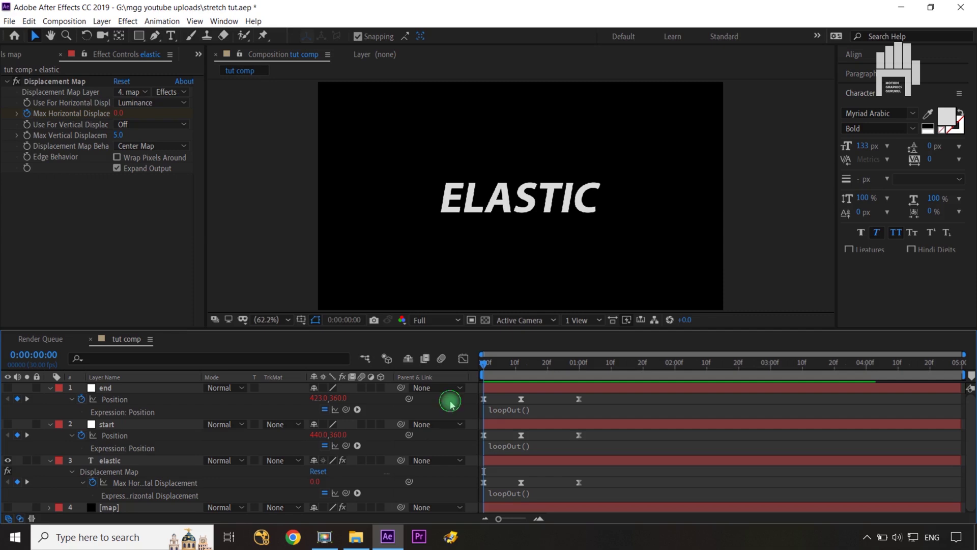
pyautogui.press('space')
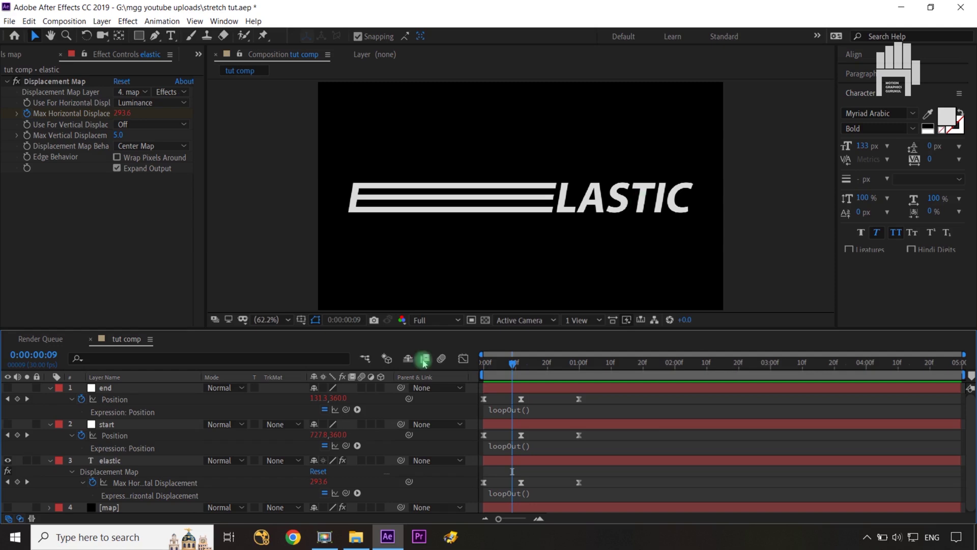
pyautogui.moveTo(512, 368); pyautogui.dragTo(522, 372)
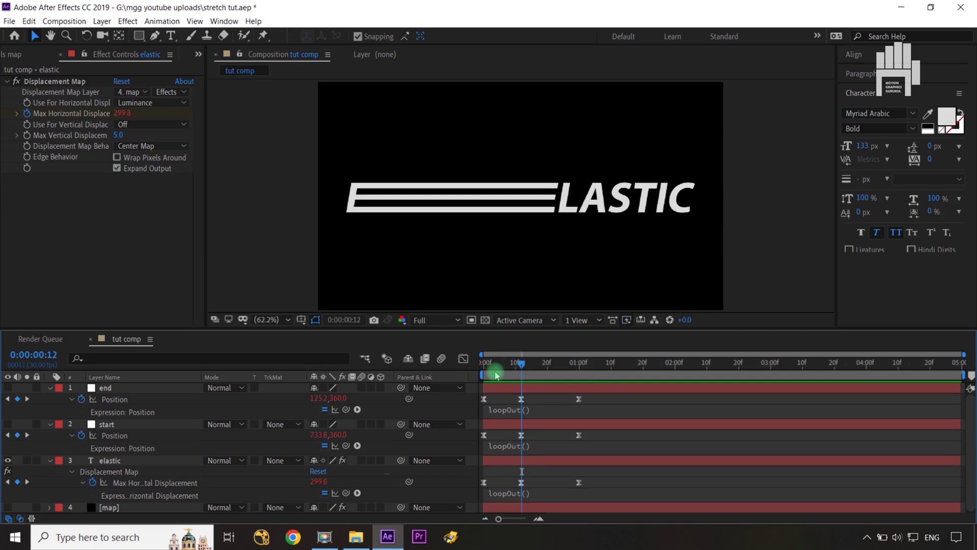
pyautogui.click(118, 390)
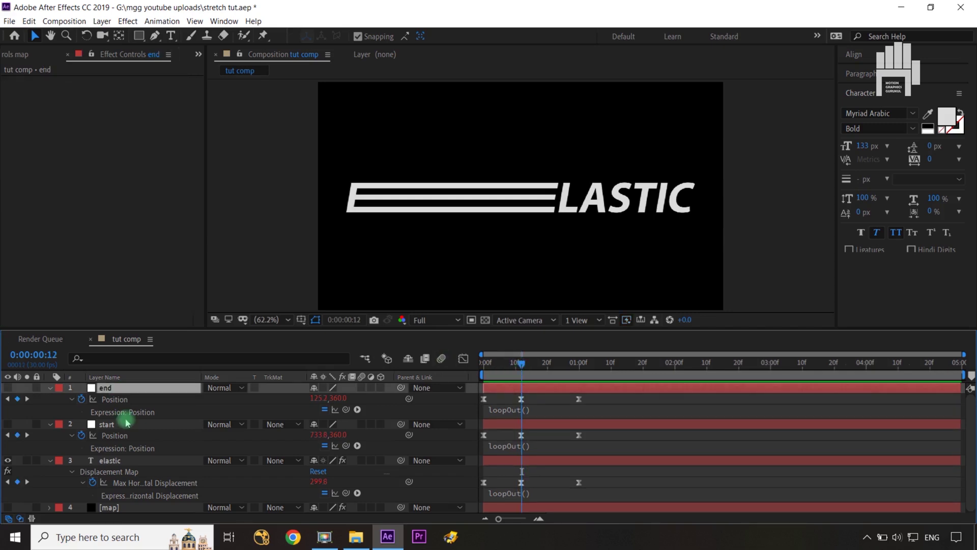
pyautogui.keyDown('ctrl'); pyautogui.click(127, 426); pyautogui.keyUp('ctrl')
# Undo the loopOut() expressions and make the end null visible again.
pyautogui.hotkey('ctrl', 'z')
pyautogui.hotkey('ctrl', 'z')
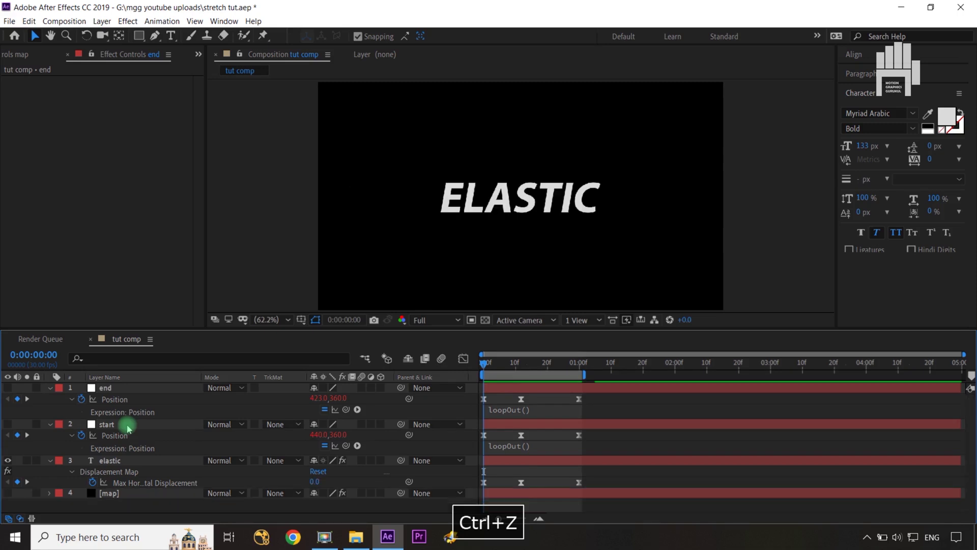
pyautogui.hotkey('ctrl', 'z')
pyautogui.hotkey('ctrl', 'z')
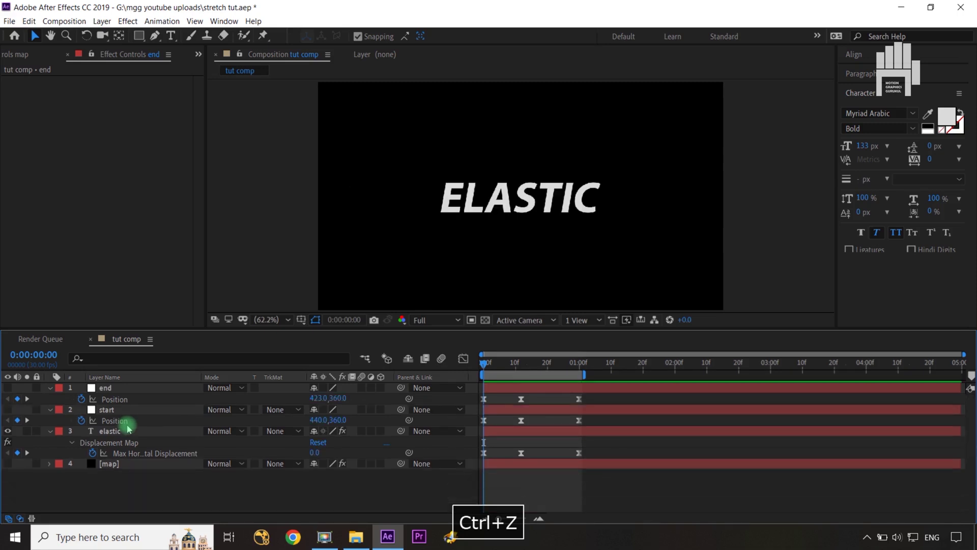
pyautogui.click(116, 401)
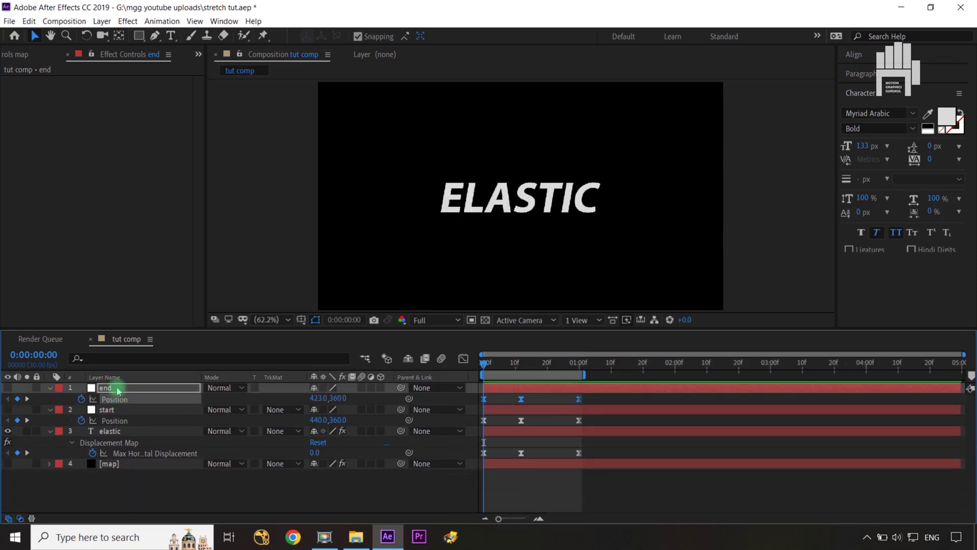
pyautogui.click(148, 477)
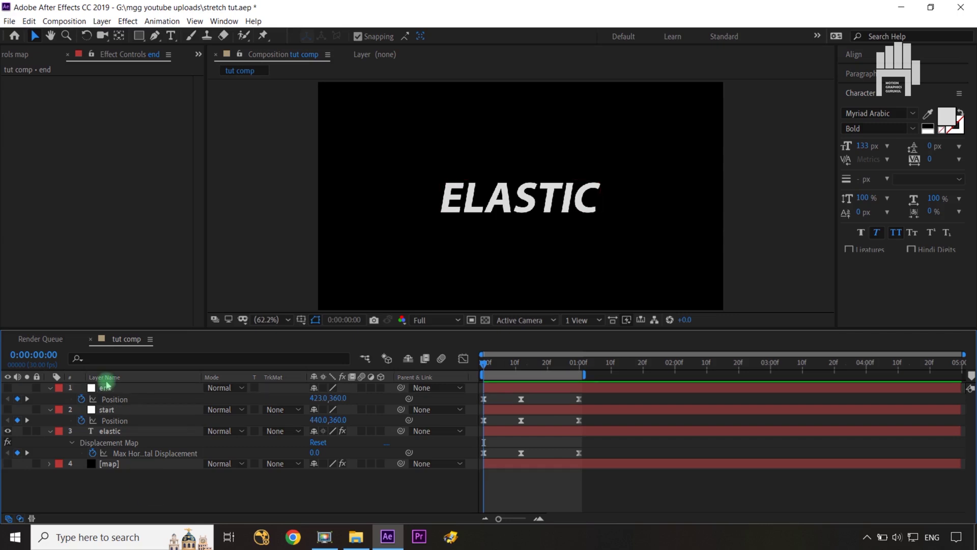
pyautogui.click(109, 388)
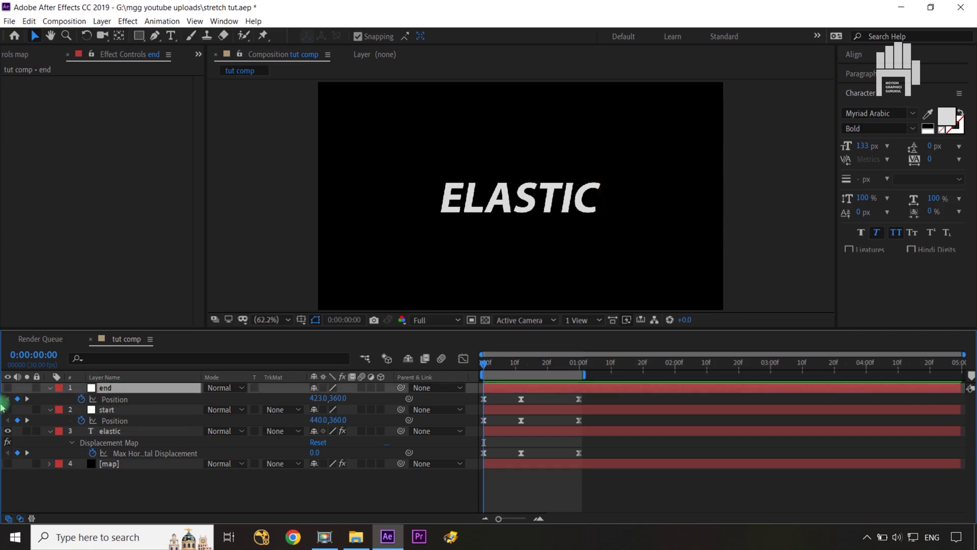
pyautogui.click(9, 388)
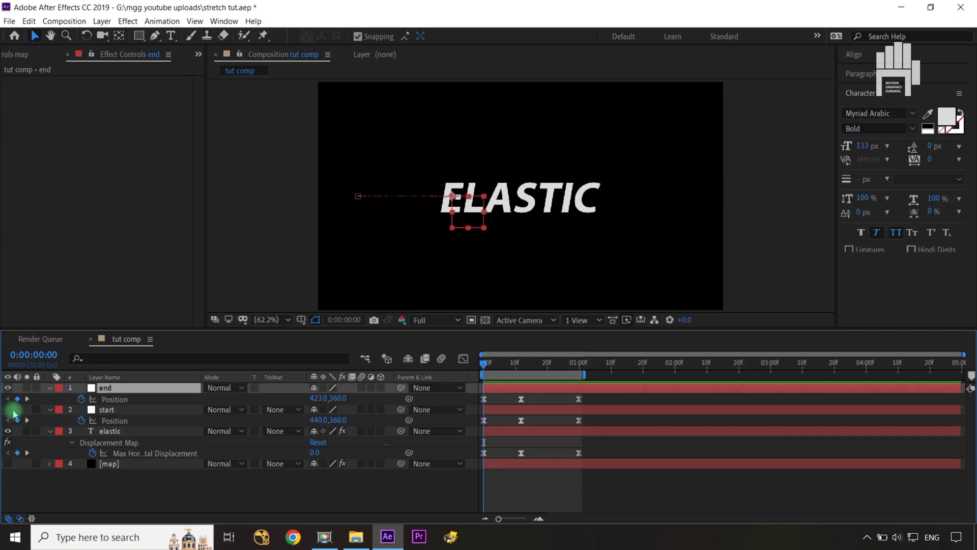
pyautogui.click(11, 418)
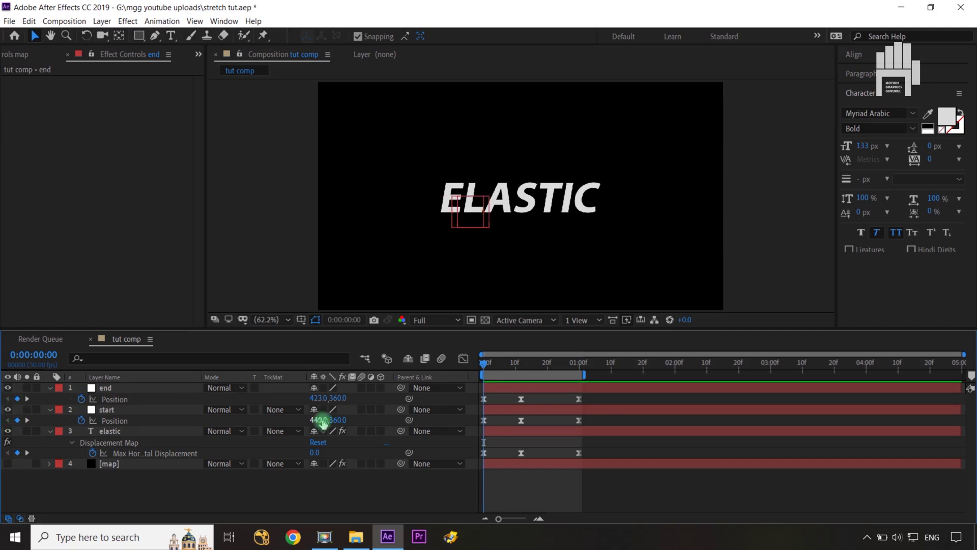
# Scrub the start null's frame-0 Position X to about 739 and view the comp at 100%.
pyautogui.moveTo(320, 420); pyautogui.dragTo(505, 427)
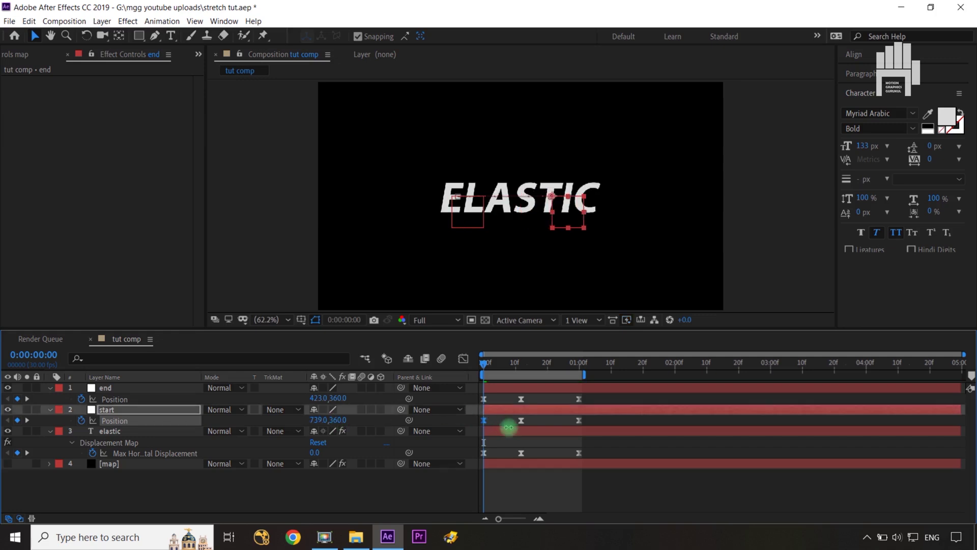
pyautogui.press('/')
pyautogui.click(570, 191)
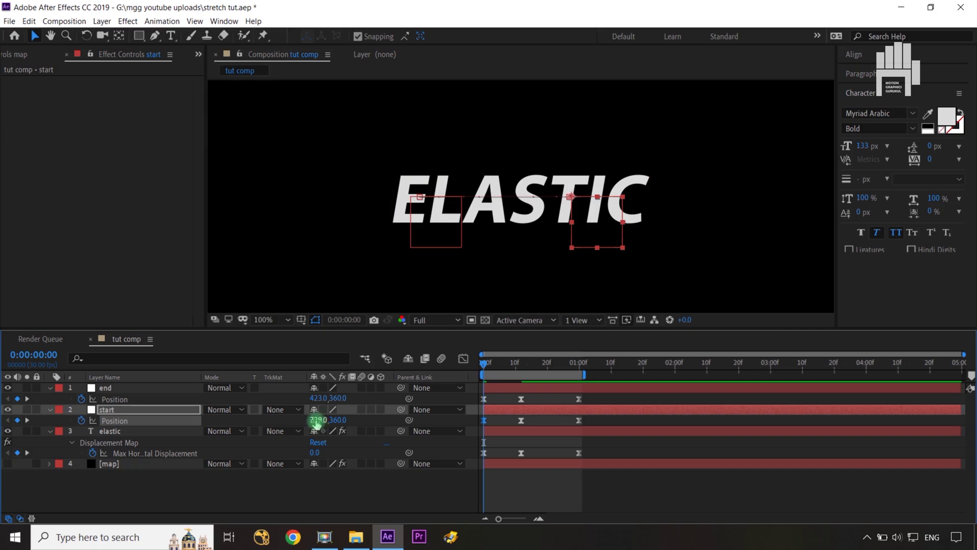
# Set the start null to X 740 and the end null to X 721, then check frame 12.
pyautogui.moveTo(316, 422); pyautogui.dragTo(317, 422)
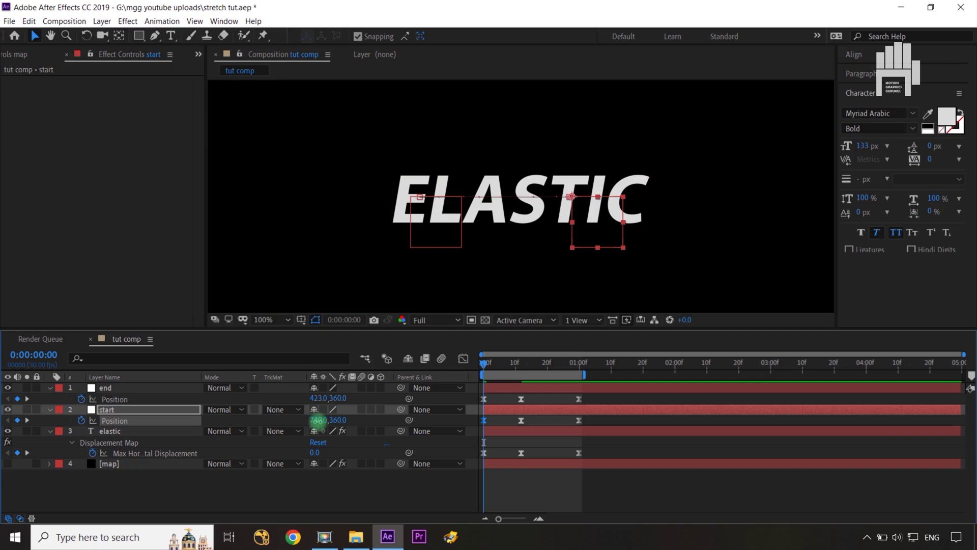
pyautogui.click(116, 386)
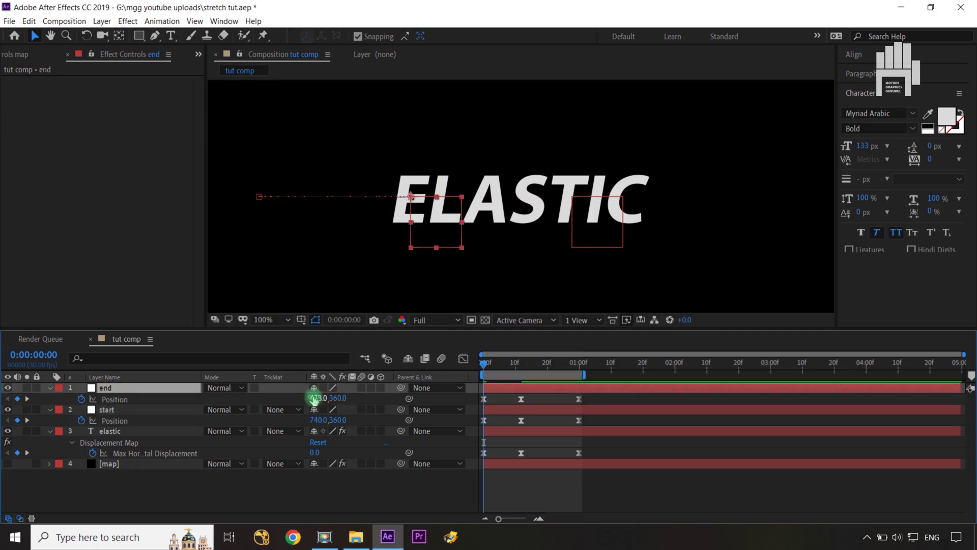
pyautogui.moveTo(314, 398); pyautogui.dragTo(524, 418)
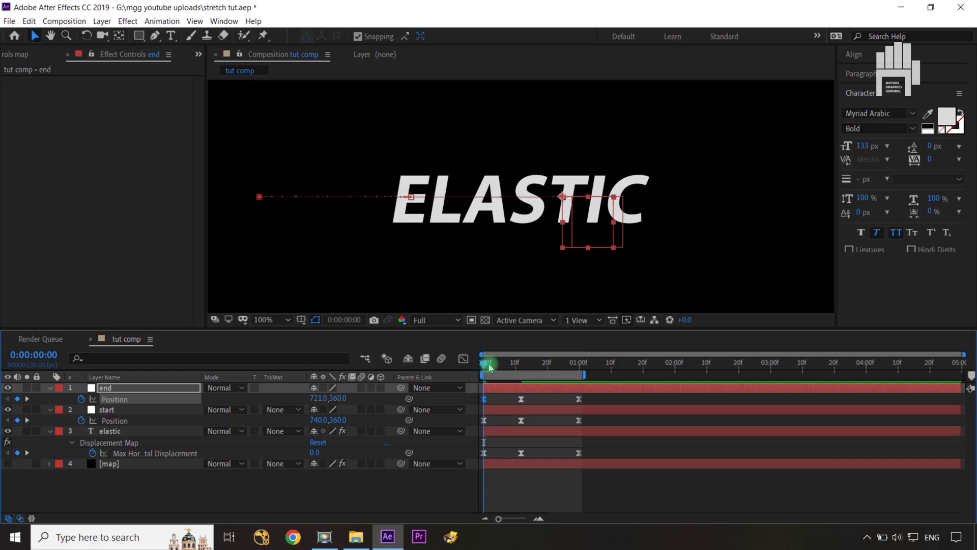
pyautogui.moveTo(484, 363); pyautogui.dragTo(521, 378)
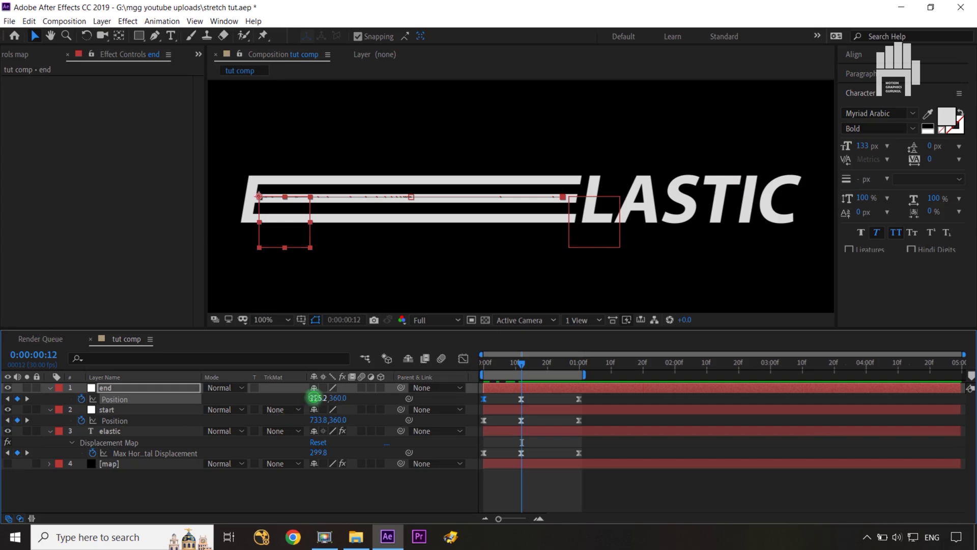
# At frame 12, drag the end control to x 430 and the start control to x 1028.
pyautogui.moveTo(318, 398); pyautogui.dragTo(375, 395)
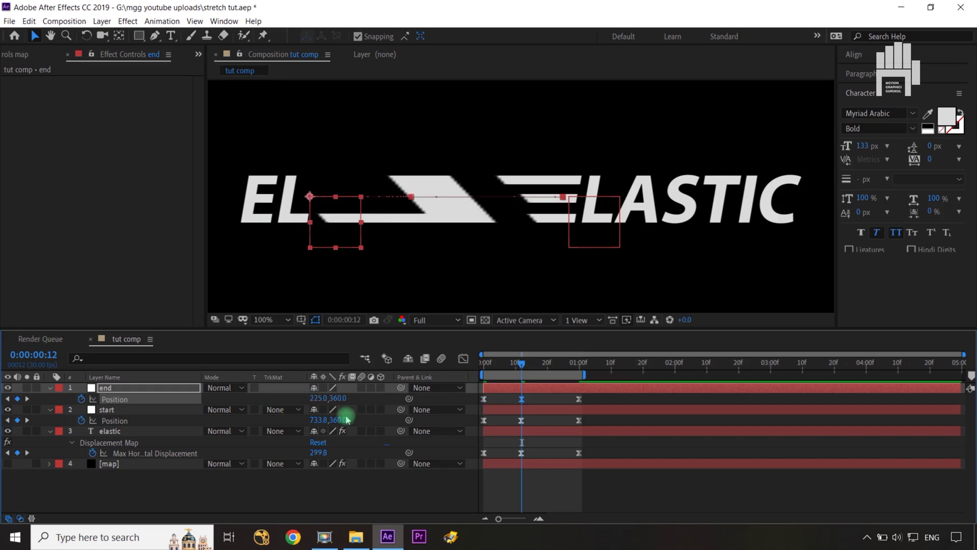
pyautogui.moveTo(312, 420)
pyautogui.mouseDown()
pyautogui.moveTo(483, 403)
pyautogui.moveTo(312, 426)
pyautogui.mouseUp()
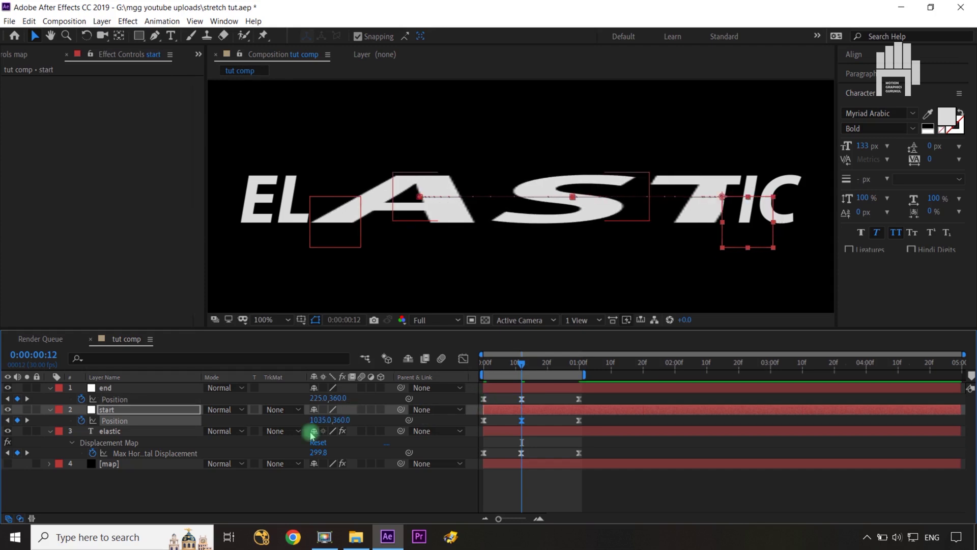
pyautogui.moveTo(320, 398); pyautogui.dragTo(437, 389)
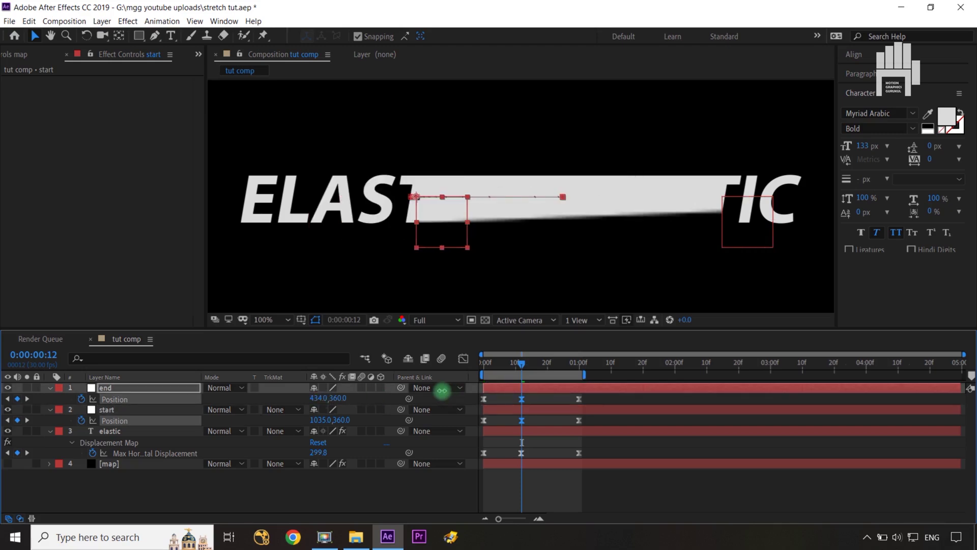
pyautogui.moveTo(437, 389); pyautogui.dragTo(433, 389)
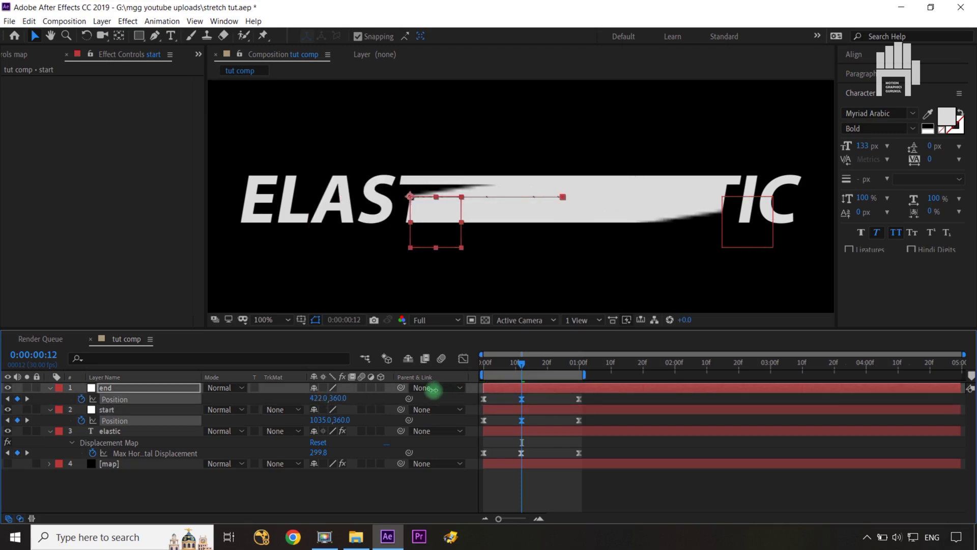
pyautogui.click(434, 389)
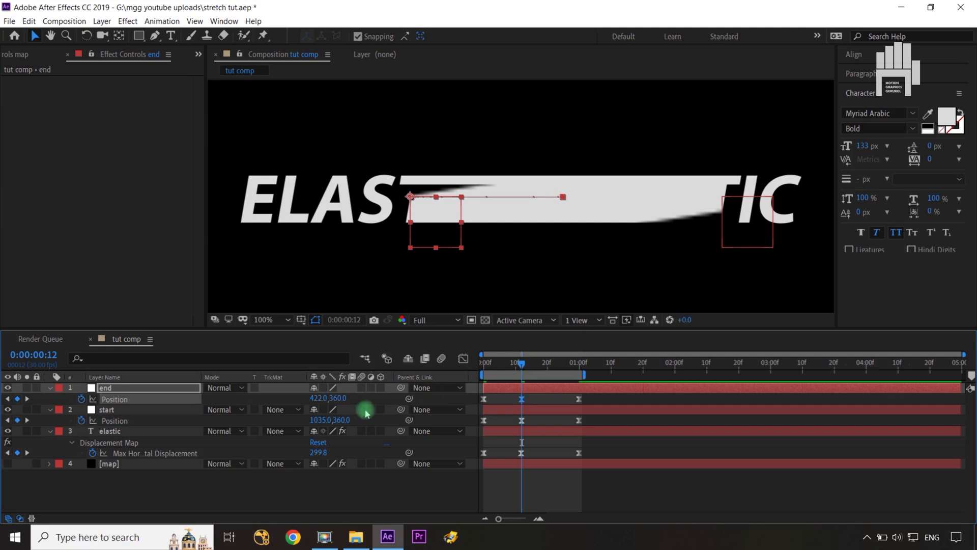
pyautogui.moveTo(315, 398); pyautogui.dragTo(319, 400)
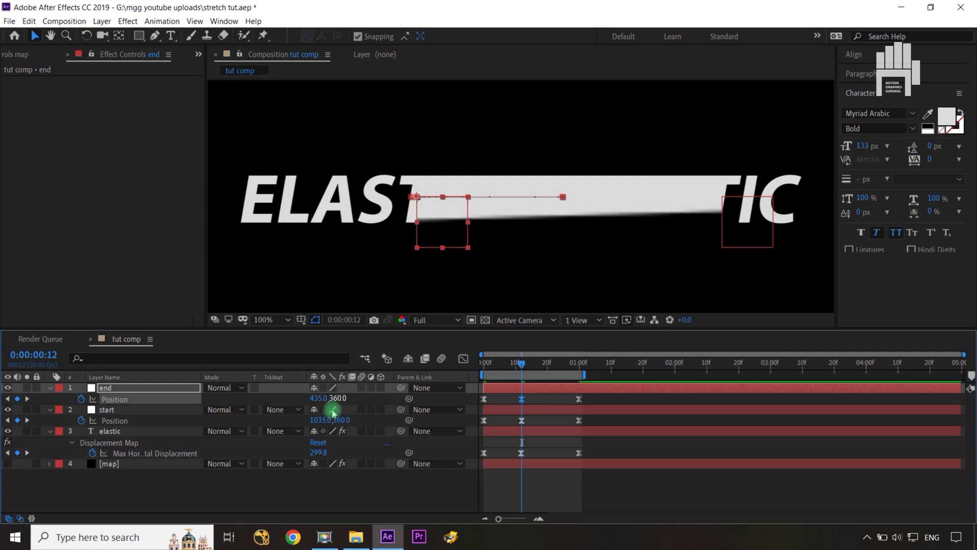
pyautogui.moveTo(322, 420)
pyautogui.mouseDown()
pyautogui.moveTo(300, 423)
pyautogui.moveTo(329, 431)
pyautogui.mouseUp()
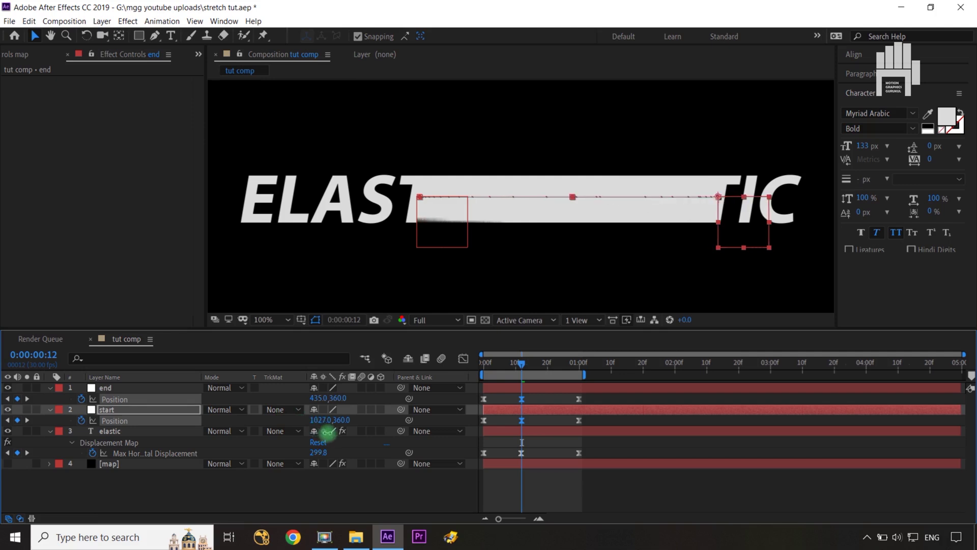
pyautogui.click(316, 398)
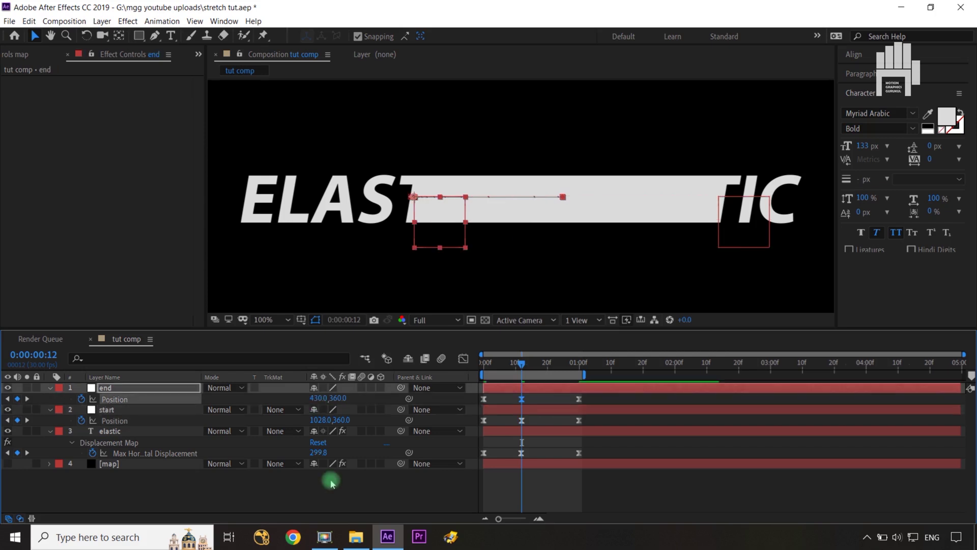
# Move to the one-second mark and copy end's first Position keyframe.
pyautogui.click(342, 496)
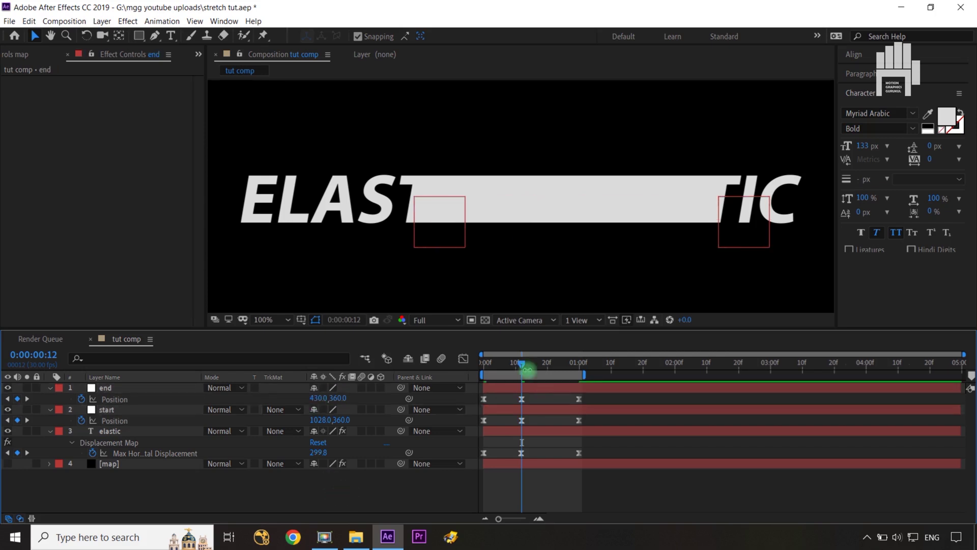
pyautogui.moveTo(521, 363); pyautogui.dragTo(579, 364)
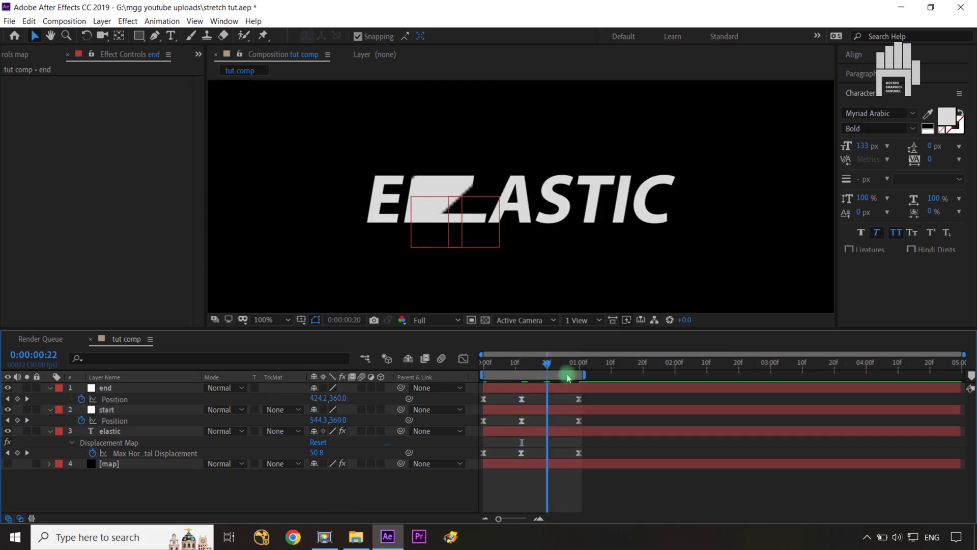
pyautogui.click(484, 400)
pyautogui.hotkey('ctrl', 'c')
# Paste end's and start's first Position keyframes at one second, returning start to x 740.
pyautogui.hotkey('ctrl', 'v')
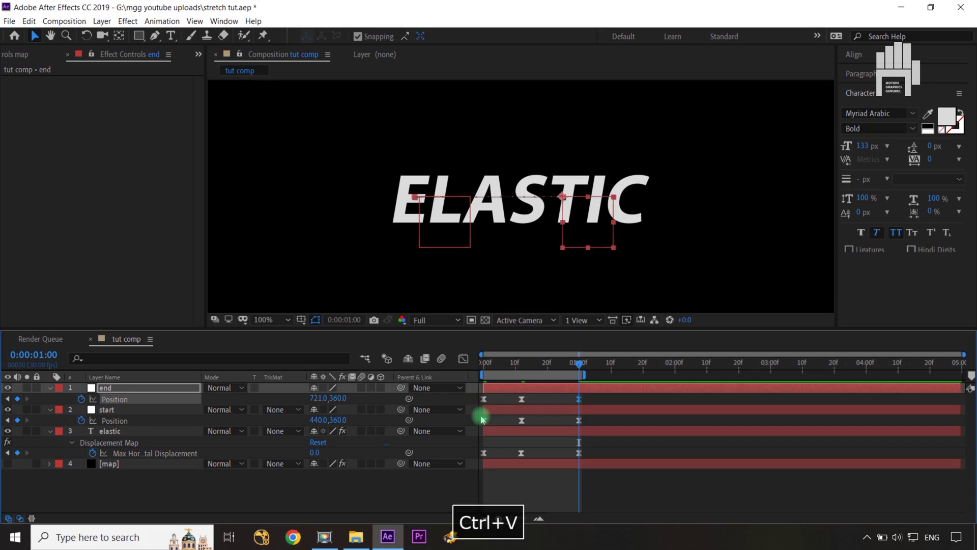
pyautogui.click(484, 420)
pyautogui.hotkey('ctrl', 'c')
pyautogui.hotkey('ctrl', 'v')
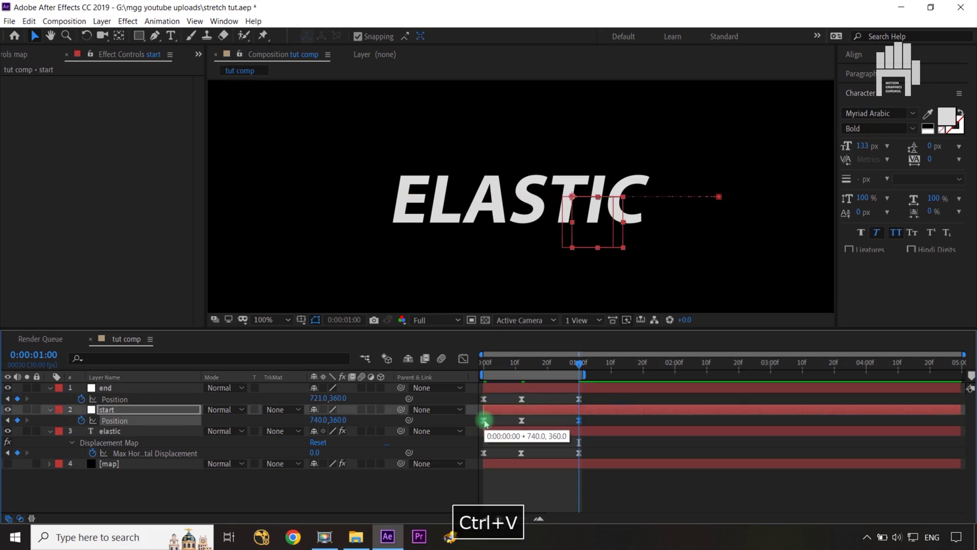
# Increase the easing influence on both controls' Position keyframes in the speed graph.
pyautogui.moveTo(599, 397); pyautogui.dragTo(459, 432)
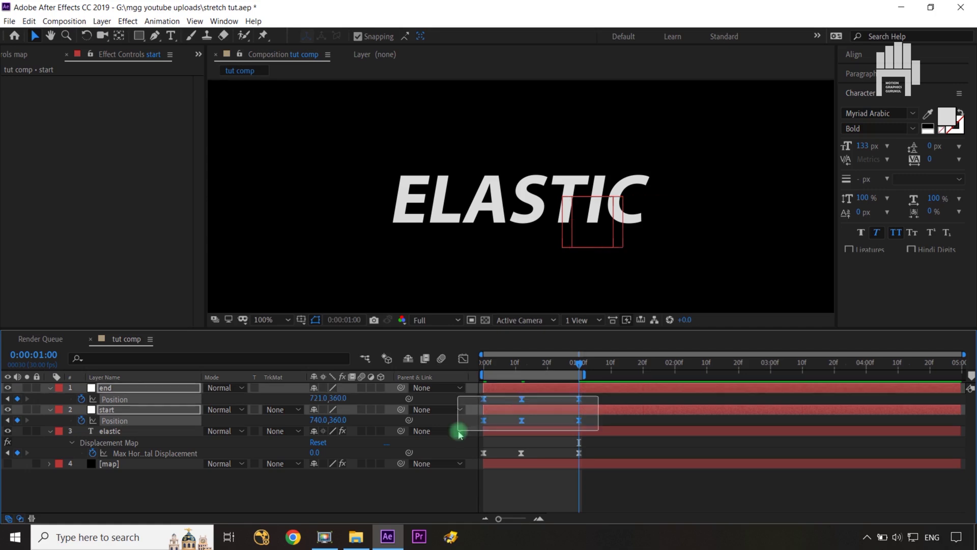
pyautogui.click(463, 358)
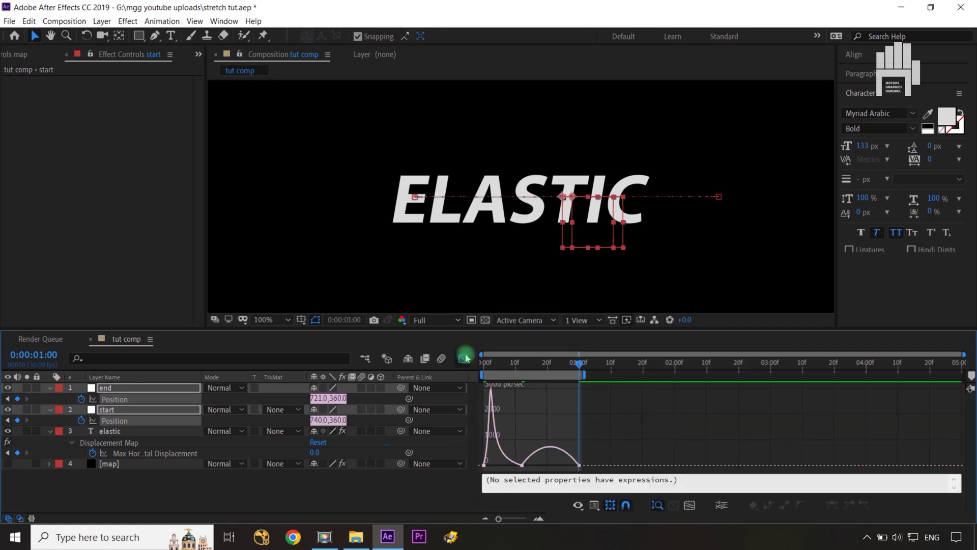
pyautogui.moveTo(612, 448); pyautogui.dragTo(481, 472)
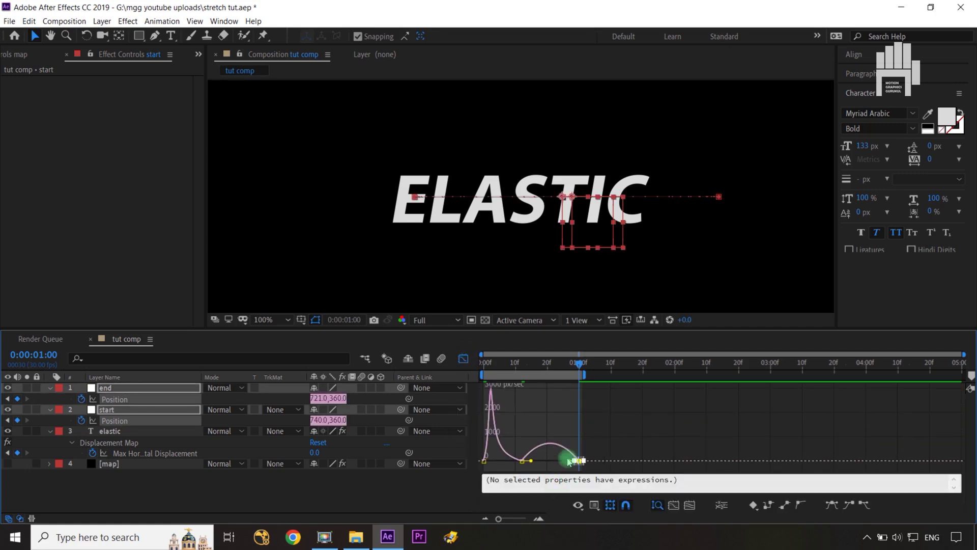
pyautogui.moveTo(602, 445)
pyautogui.mouseDown()
pyautogui.moveTo(567, 474)
pyautogui.moveTo(550, 460)
pyautogui.mouseUp()
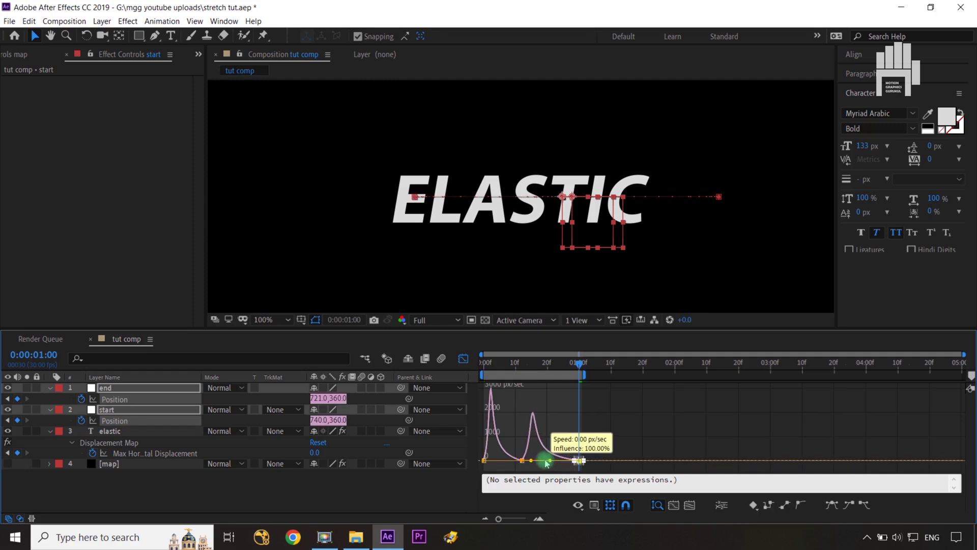
pyautogui.click(463, 358)
# Preview the stretch animation from the start of the comp.
pyautogui.click(429, 506)
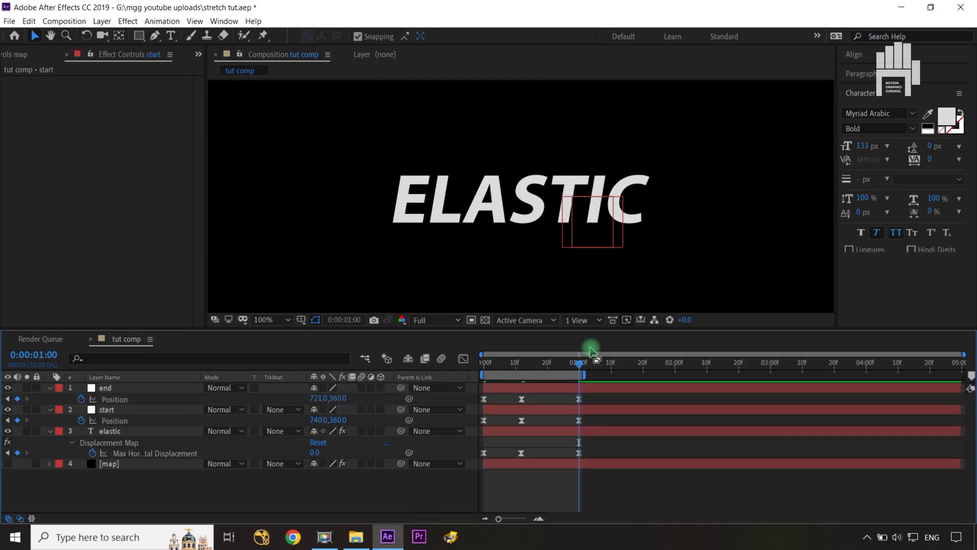
pyautogui.press('Home')
pyautogui.press('space')
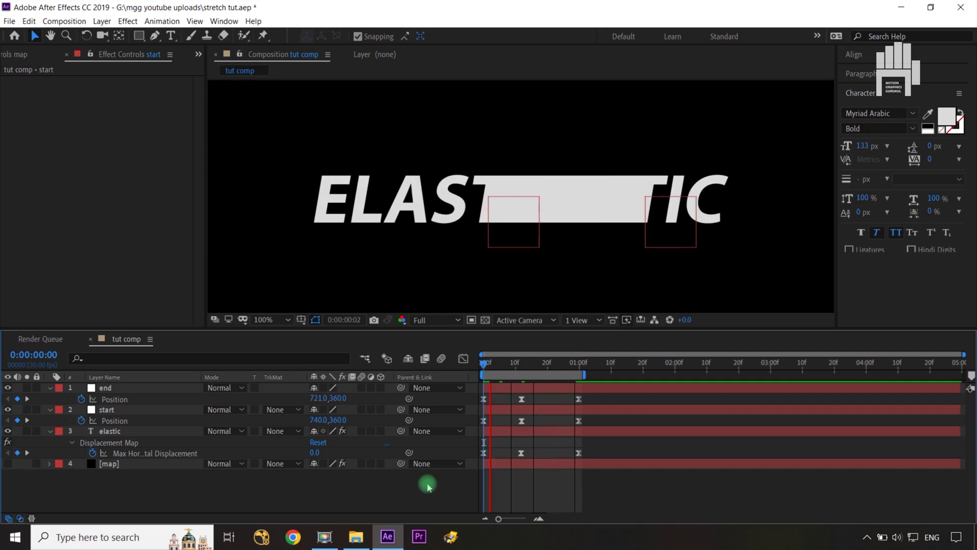
pyautogui.press('space')
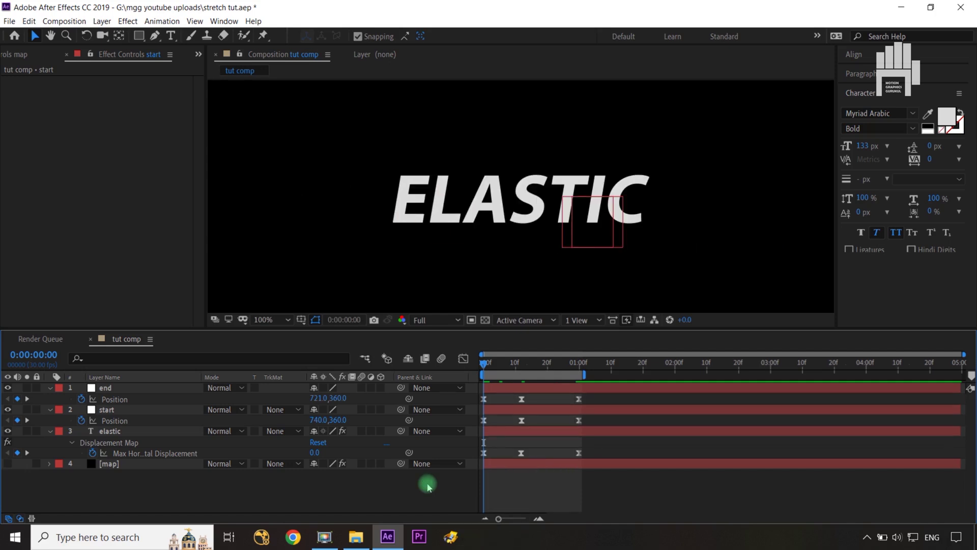
pyautogui.click(154, 432)
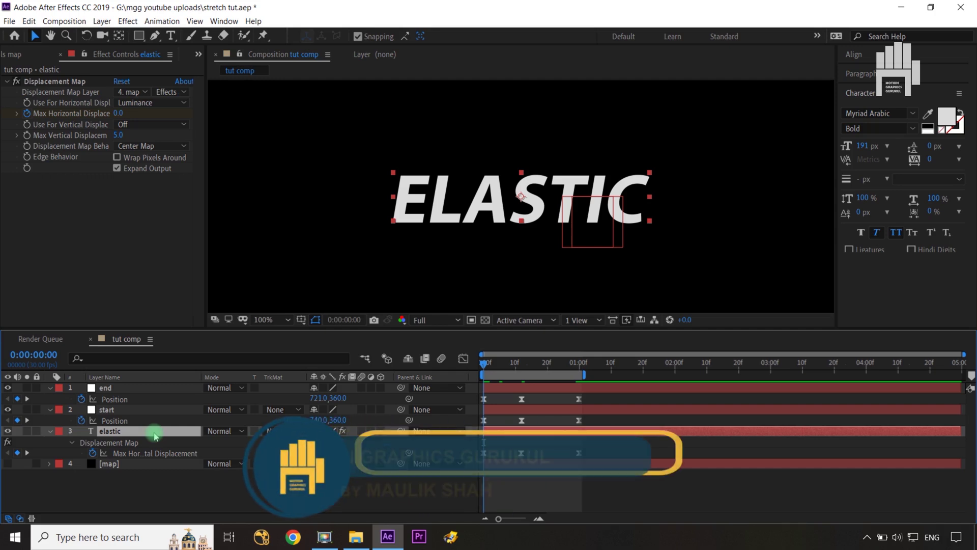
# Replace ELASTIC with STRETCH in the text layer and play the animation.
pyautogui.hotkey('shift', 's')
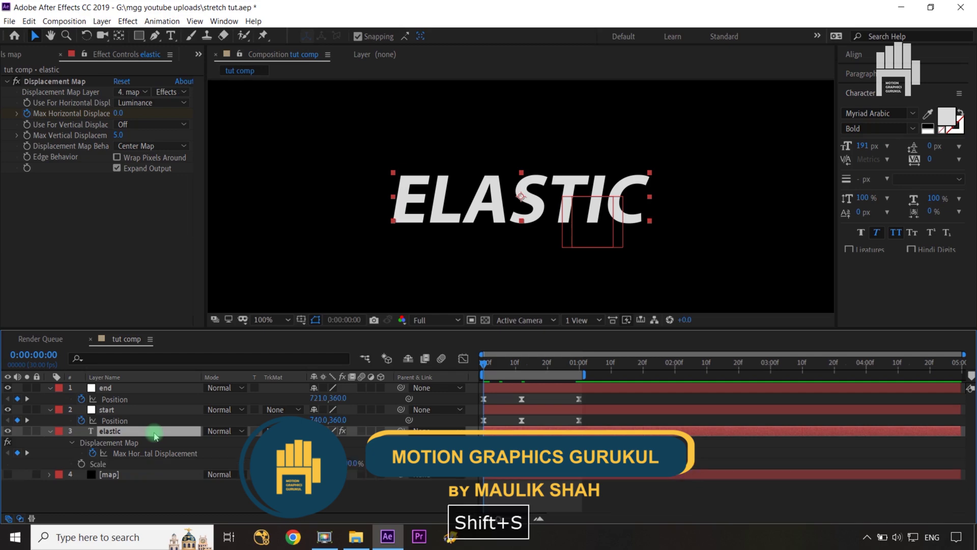
pyautogui.press('t')
pyautogui.press('e')
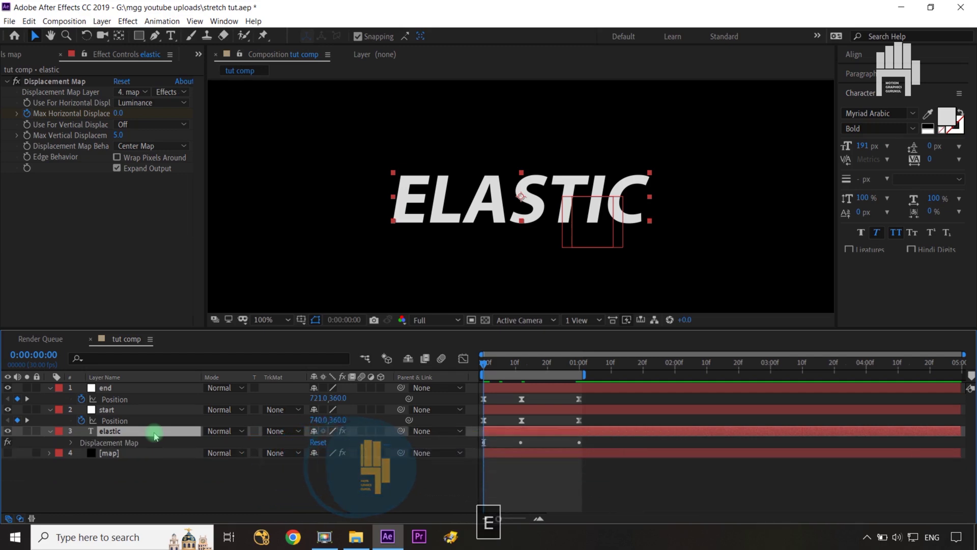
pyautogui.doubleClick(179, 431)
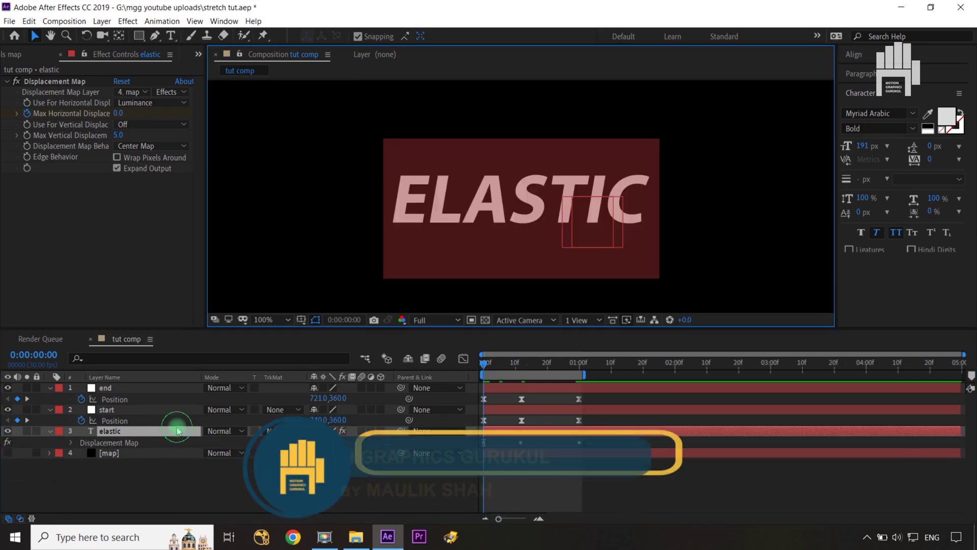
pyautogui.write('stret')
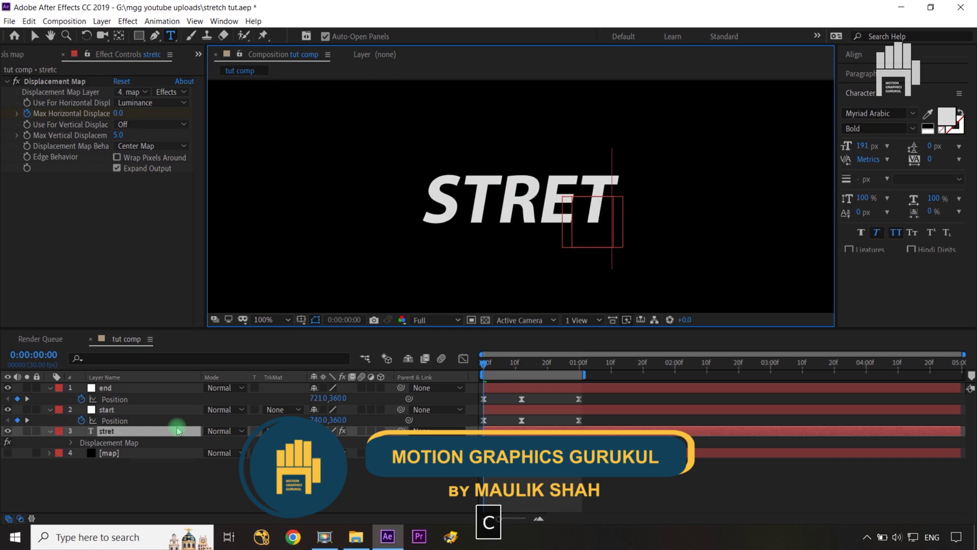
pyautogui.write('ch')
pyautogui.press('Return')
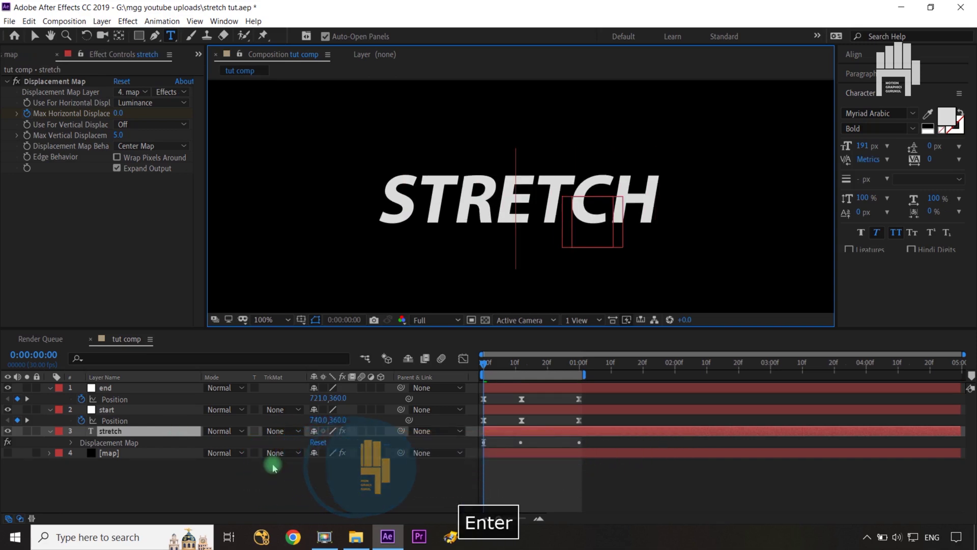
pyautogui.click(351, 491)
pyautogui.press('space')
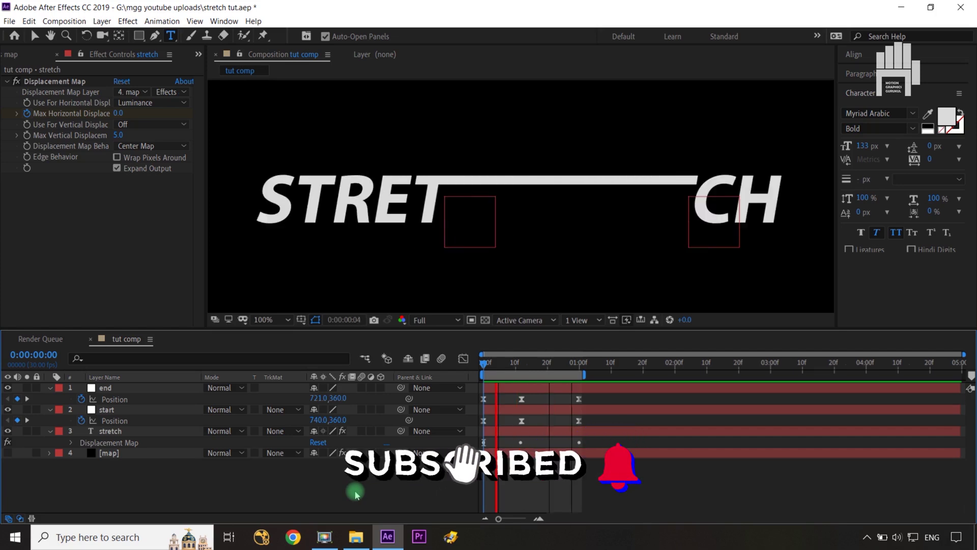
# Park the playhead at frame 14 mid-stretch and show the map layer's Gradient Ramp settings.
pyautogui.press('space')
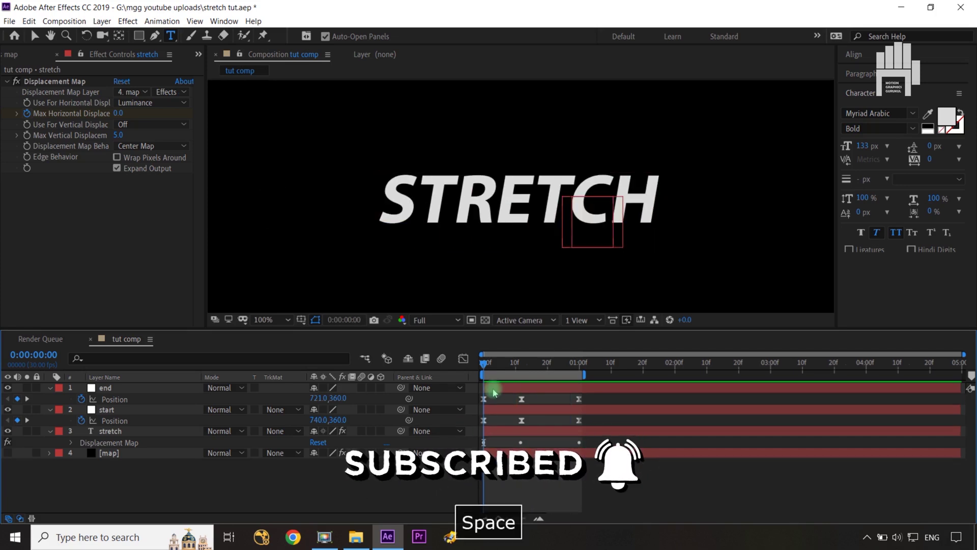
pyautogui.moveTo(486, 364); pyautogui.dragTo(527, 370)
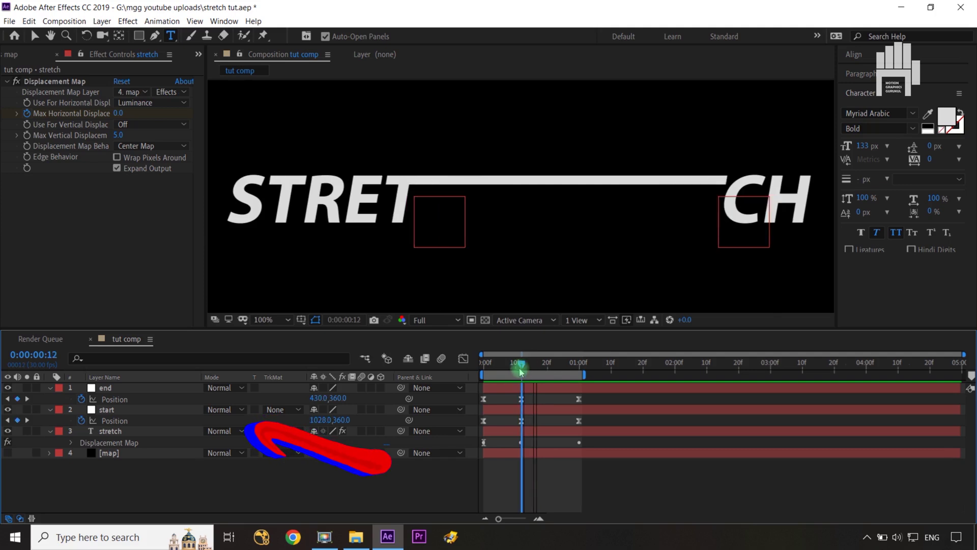
pyautogui.moveTo(531, 365); pyautogui.dragTo(528, 366)
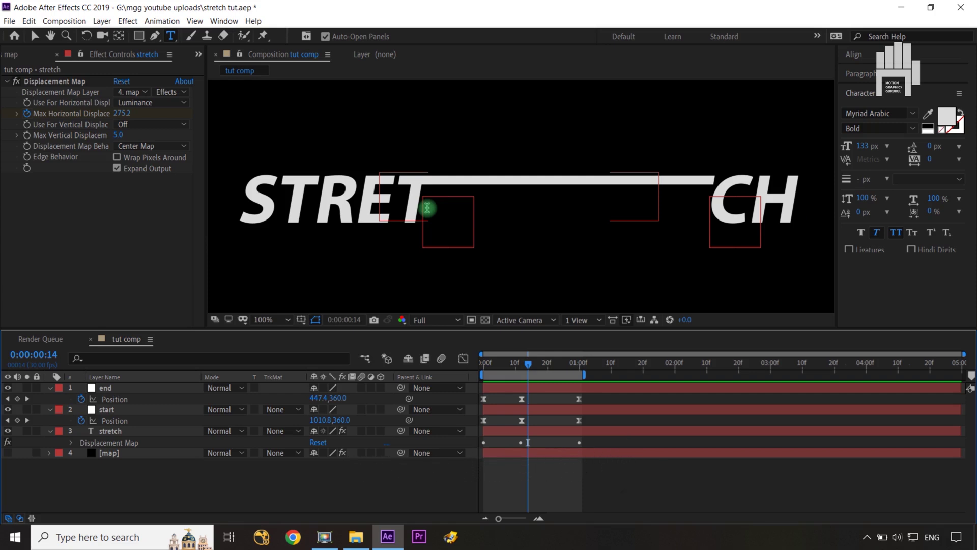
pyautogui.click(288, 471)
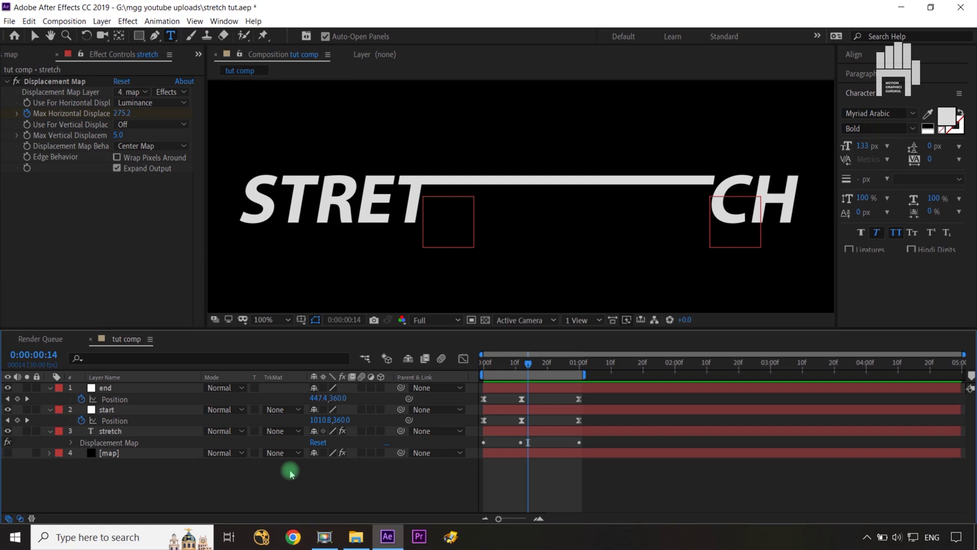
pyautogui.click(14, 55)
pyautogui.click(66, 236)
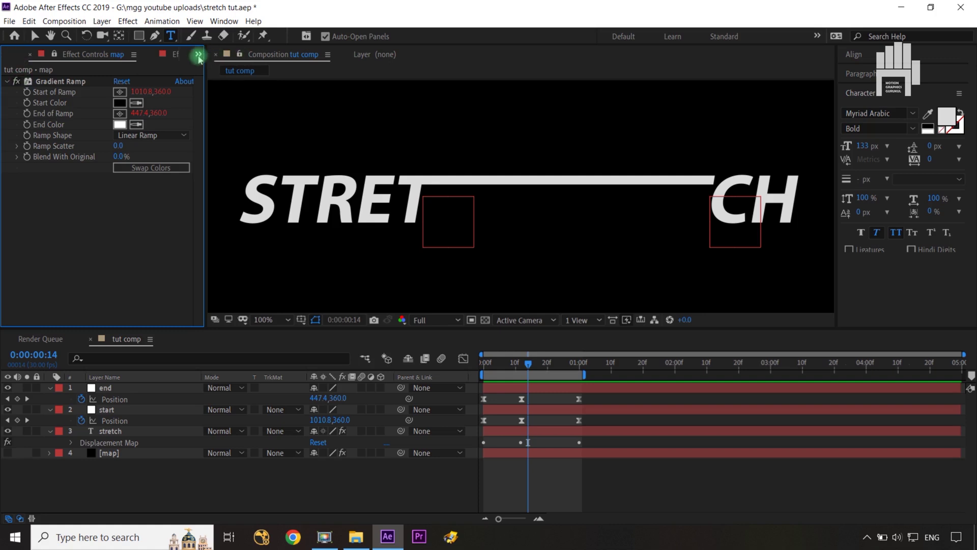
# Switch the left panel to Project, expand the comps folder, and open the balls comp.
pyautogui.click(198, 55)
pyautogui.click(221, 76)
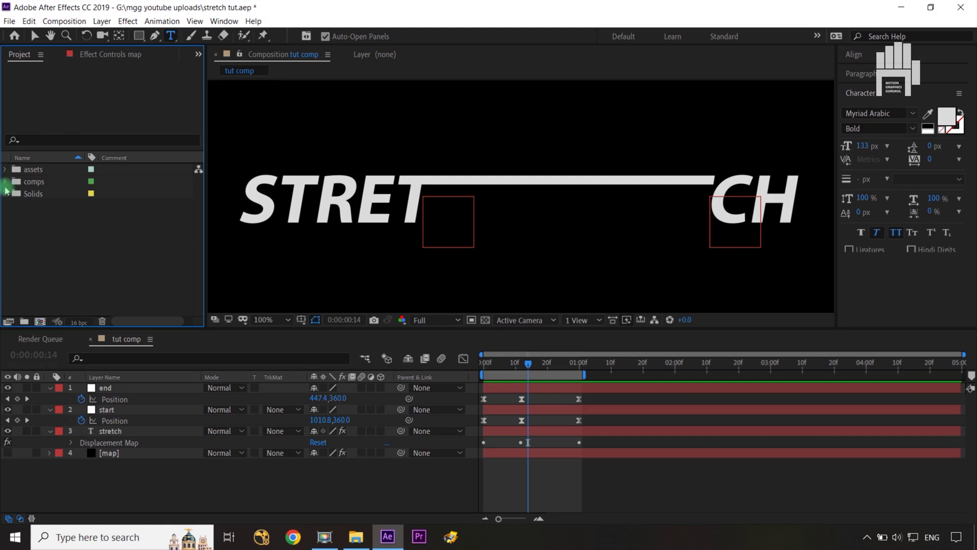
pyautogui.click(6, 182)
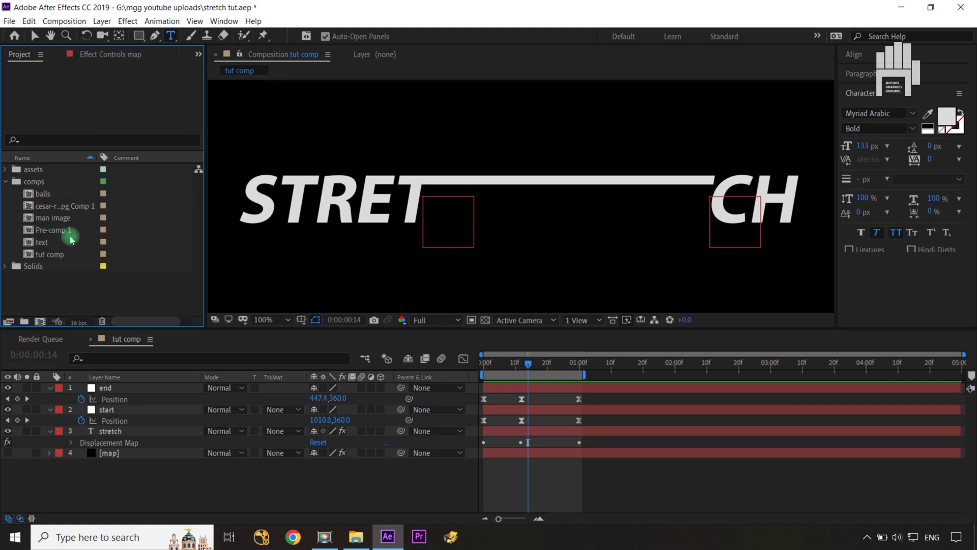
pyautogui.doubleClick(52, 197)
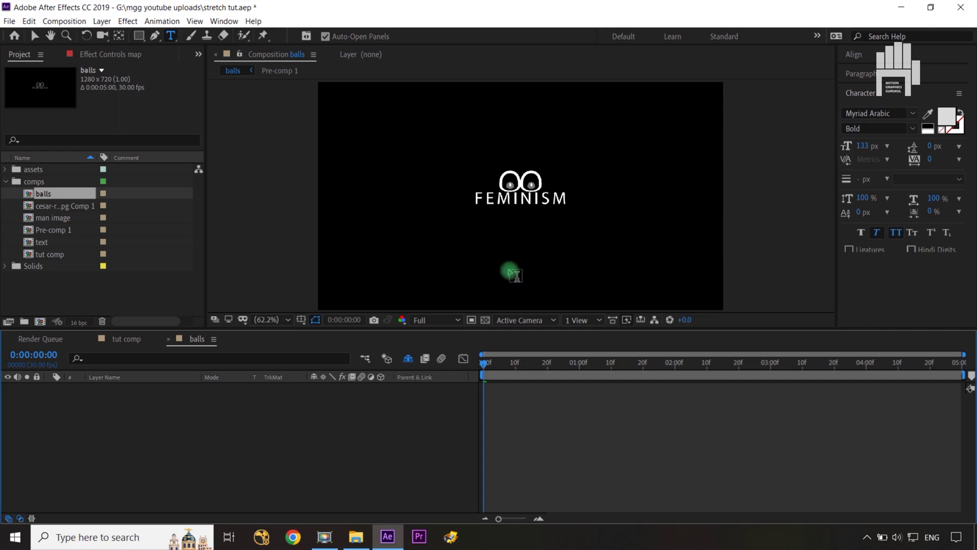
# Preview the balls comp zoomed to 200%, centred on the FEMINISM logo.
pyautogui.press('space')
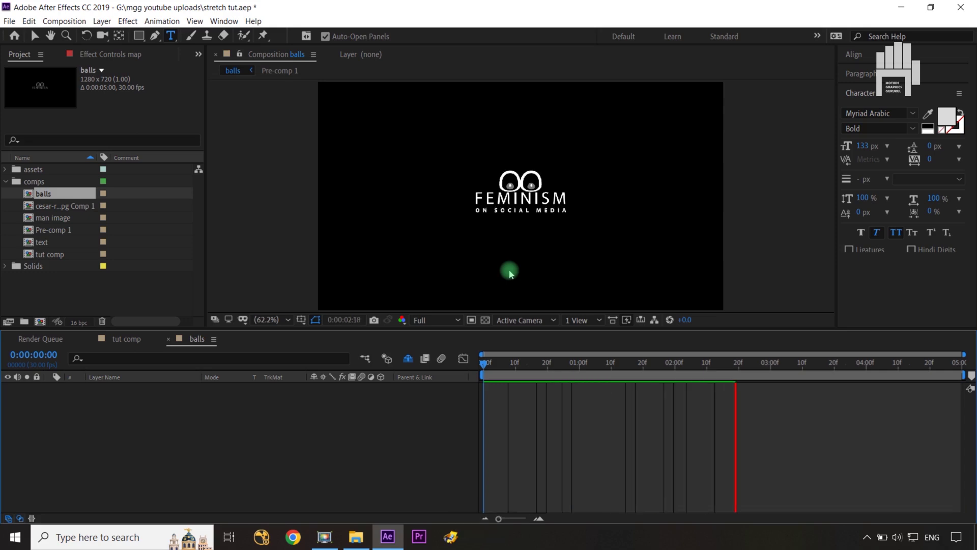
pyautogui.press('.')
pyautogui.press('.')
pyautogui.press('.')
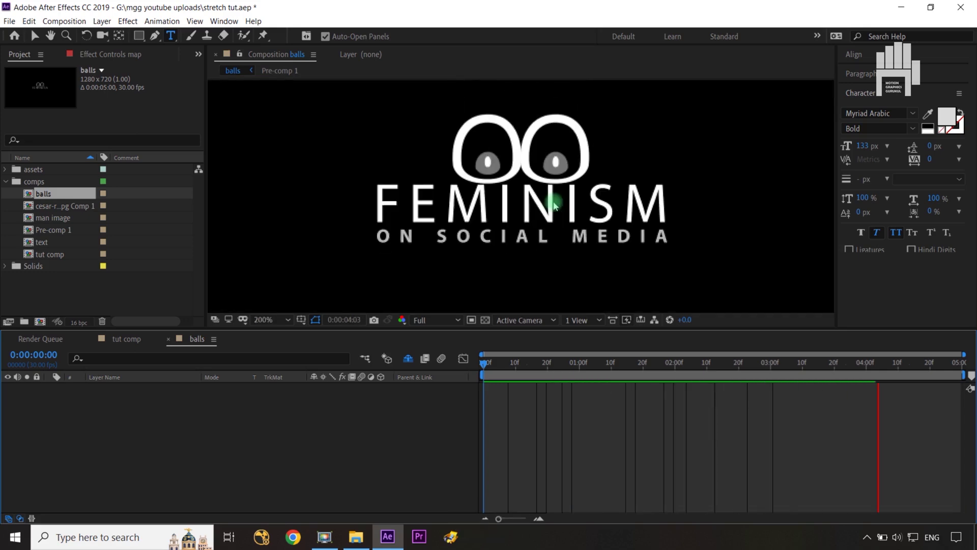
pyautogui.press('space')
pyautogui.moveTo(535, 212); pyautogui.dragTo(544, 236)
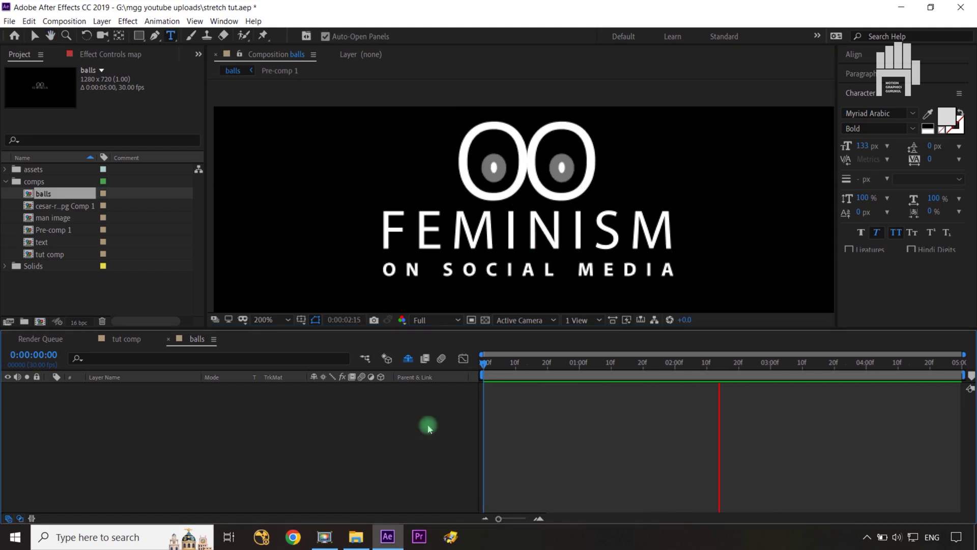
pyautogui.press('space')
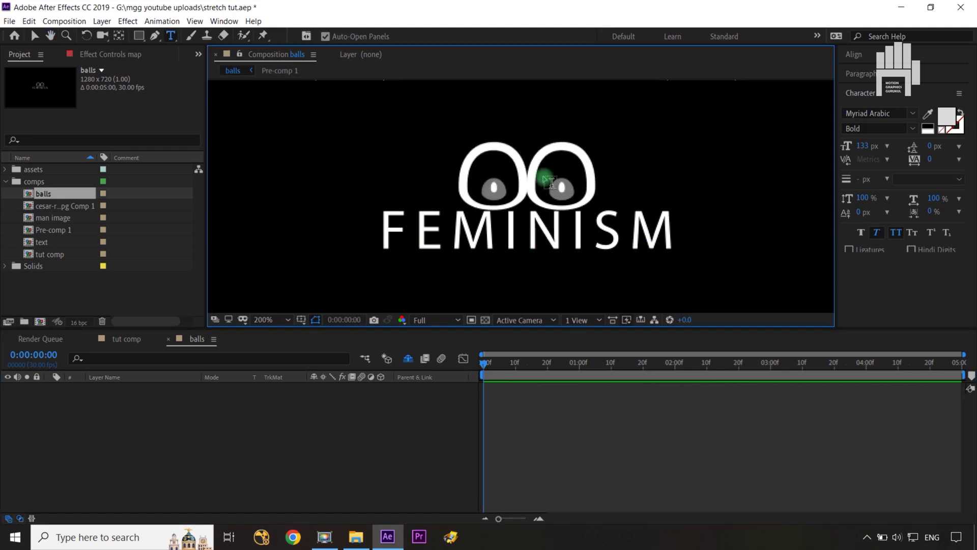
# Fit the whole comp in the viewer, preview it again, then return to tut comp.
pyautogui.hotkey('shift', '/')
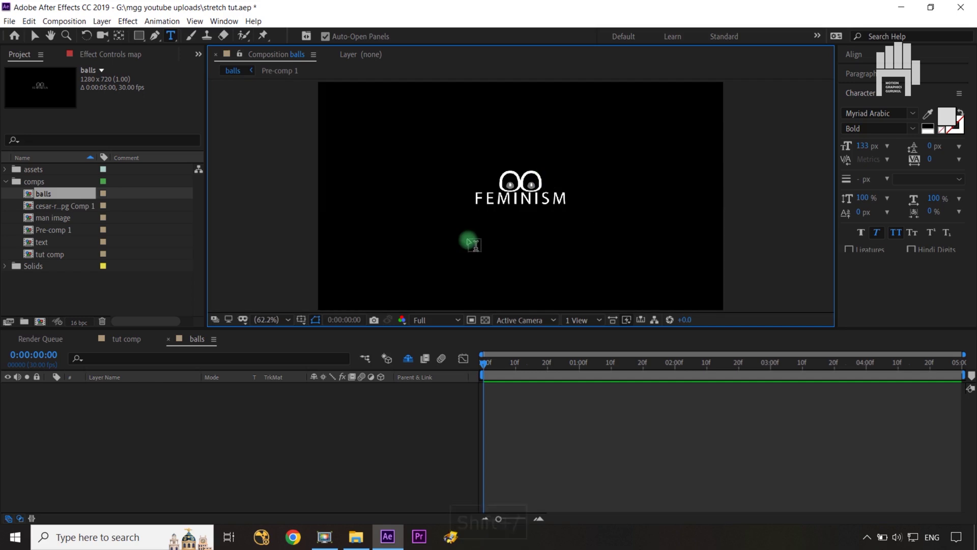
pyautogui.press('v')
pyautogui.press('space')
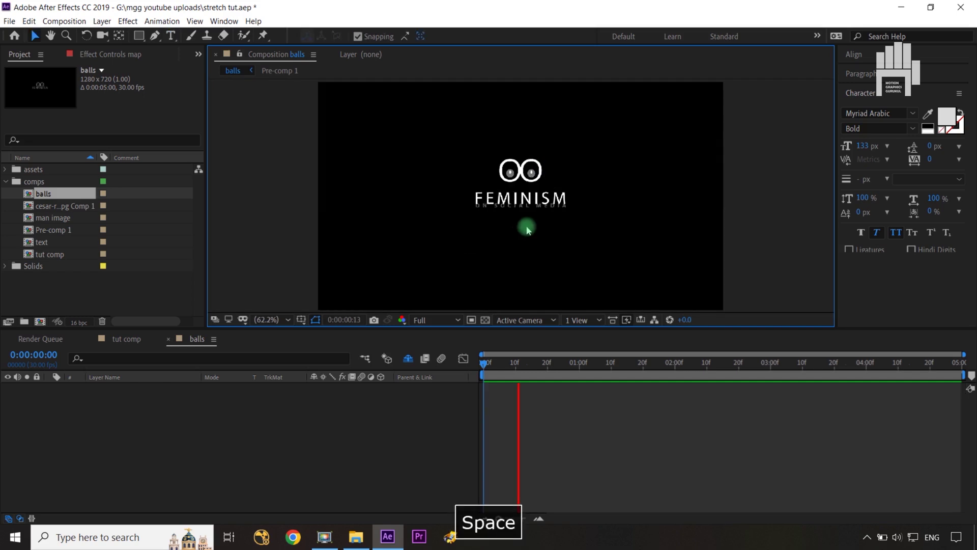
pyautogui.scroll(2, 528, 230)
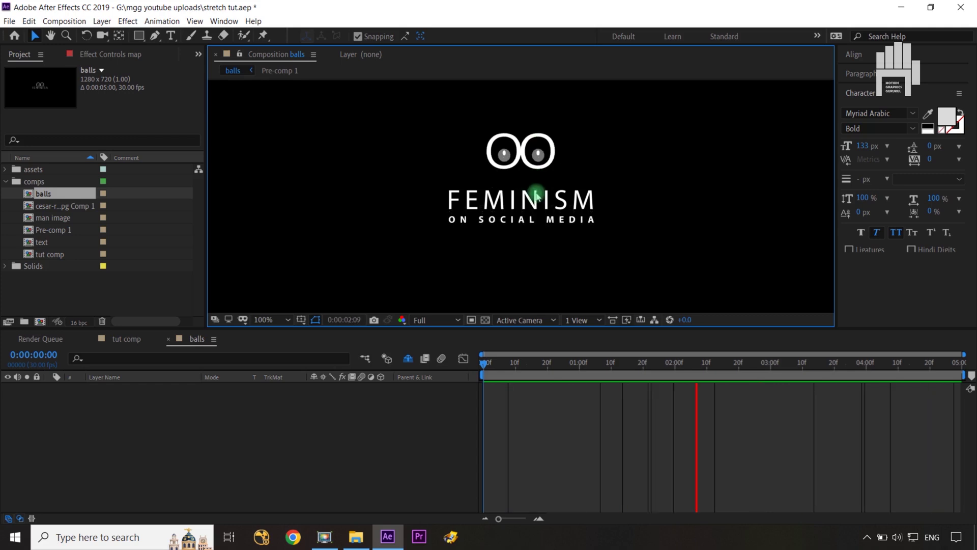
pyautogui.press('space')
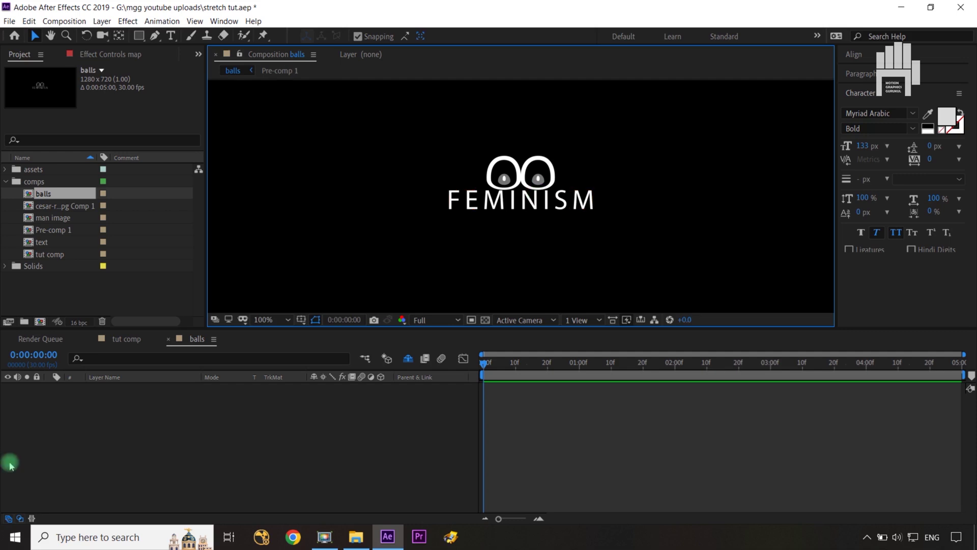
pyautogui.click(126, 338)
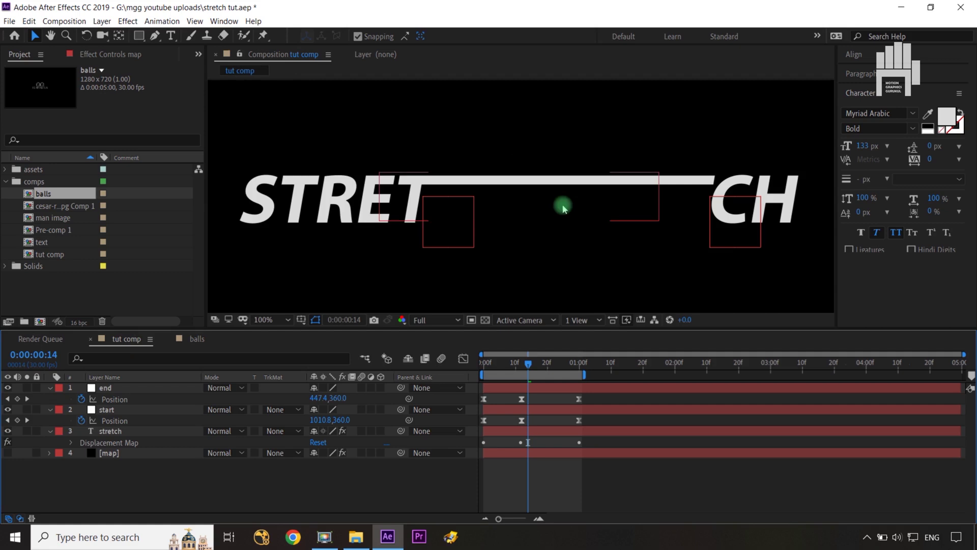
# Undo the tut comp word back to ELASTIC and switch to the balls comp.
pyautogui.hotkey('ctrl', 'z')
pyautogui.hotkey('ctrl', 'z')
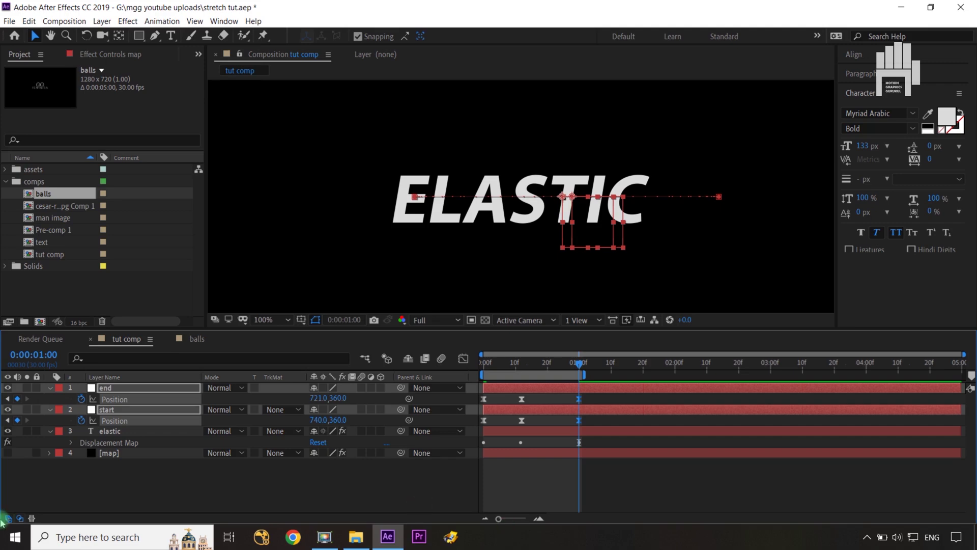
pyautogui.click(193, 339)
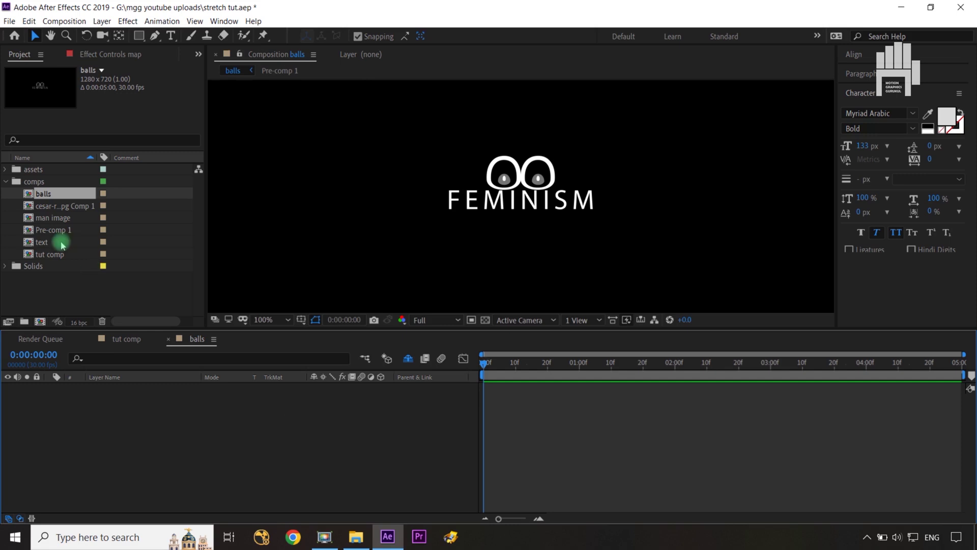
# Open the man image comp, fit it in the viewer, and preview the portrait stretch.
pyautogui.doubleClick(57, 219)
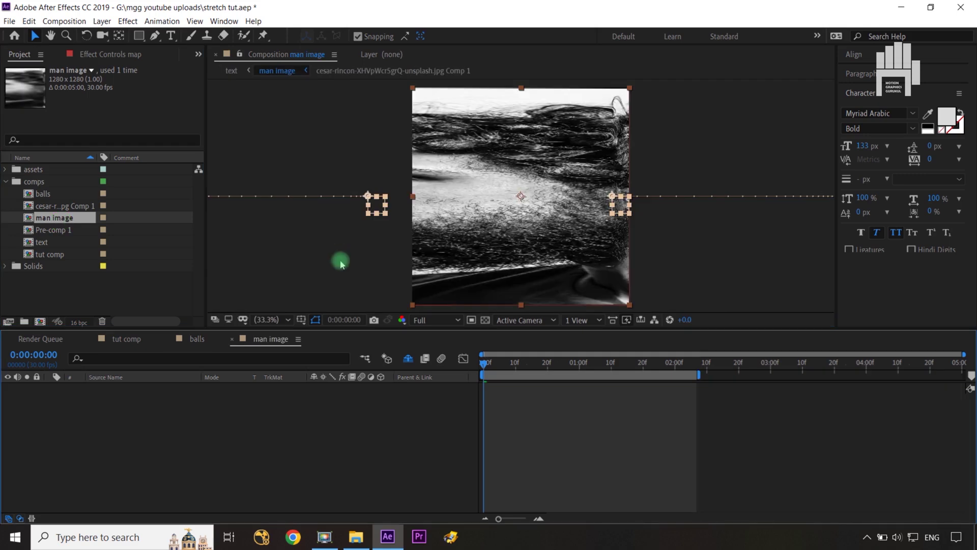
pyautogui.hotkey('shift', '/')
pyautogui.click(331, 441)
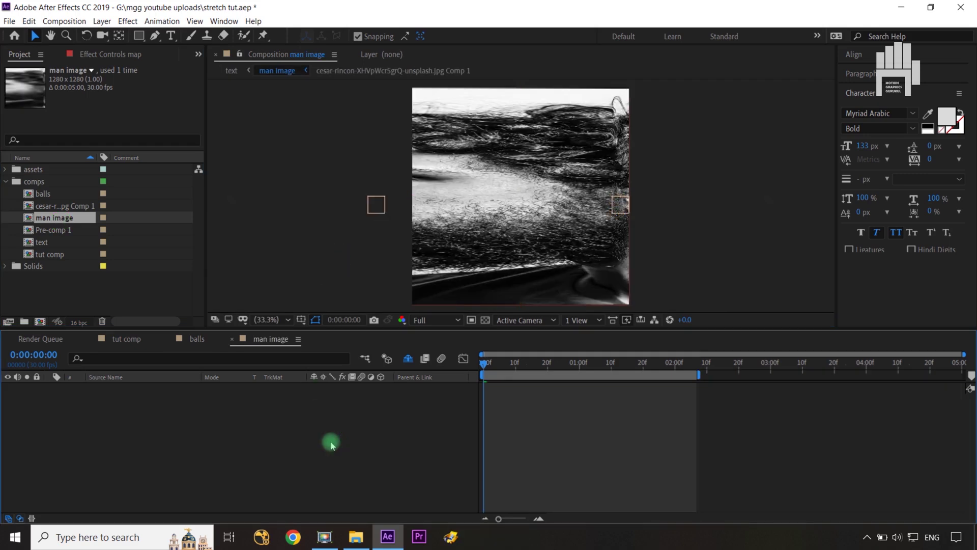
pyautogui.press('space')
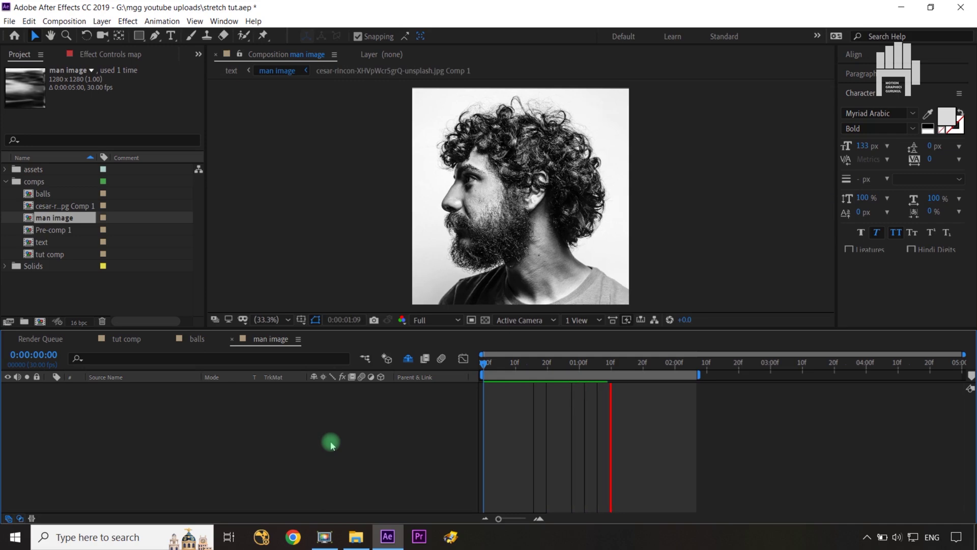
pyautogui.press('space')
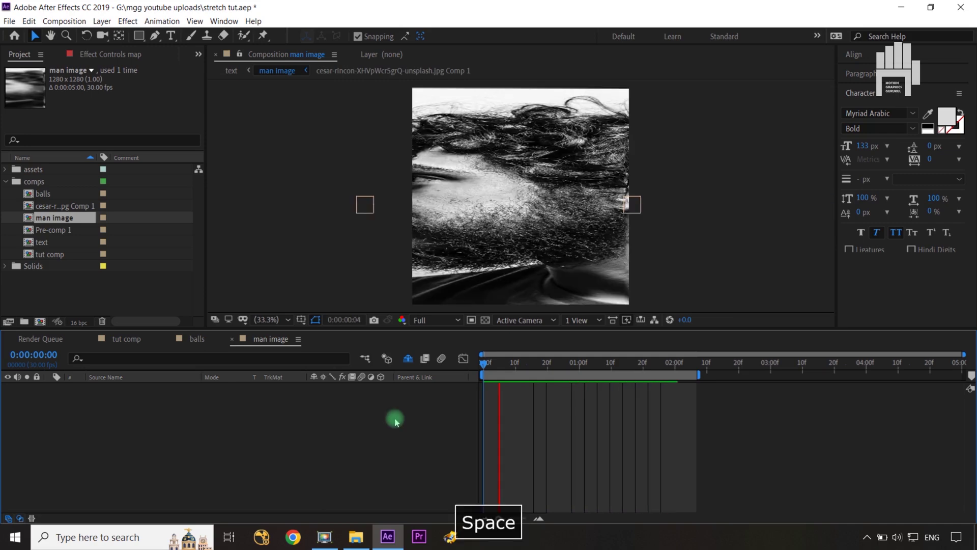
pyautogui.press('space')
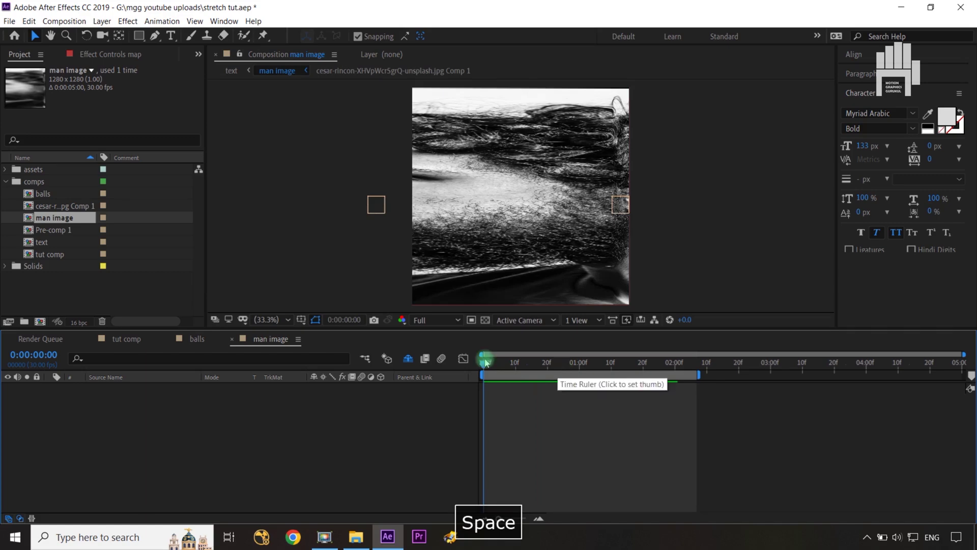
# End the work area at 0:00:01:02 and preview the shortened stretch.
pyautogui.moveTo(483, 361); pyautogui.dragTo(586, 363)
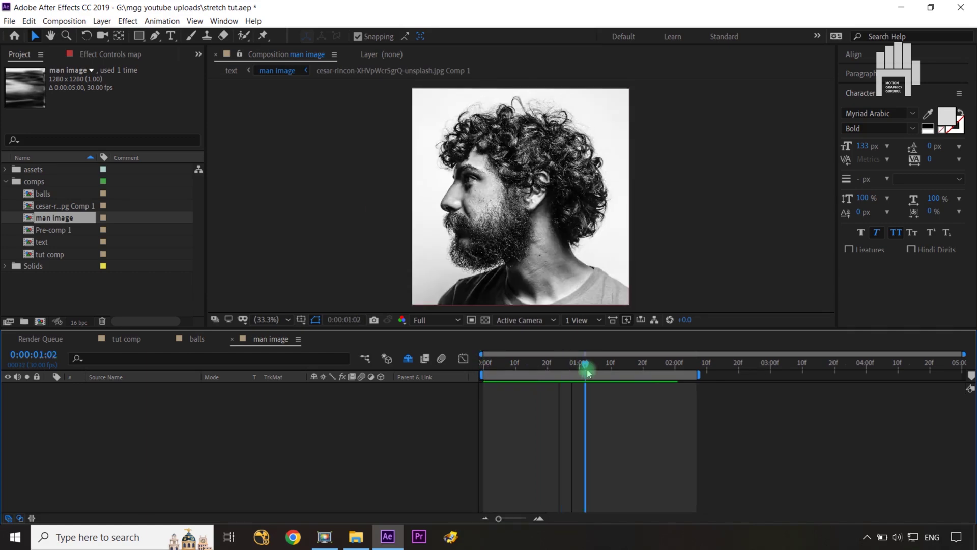
pyautogui.press('n')
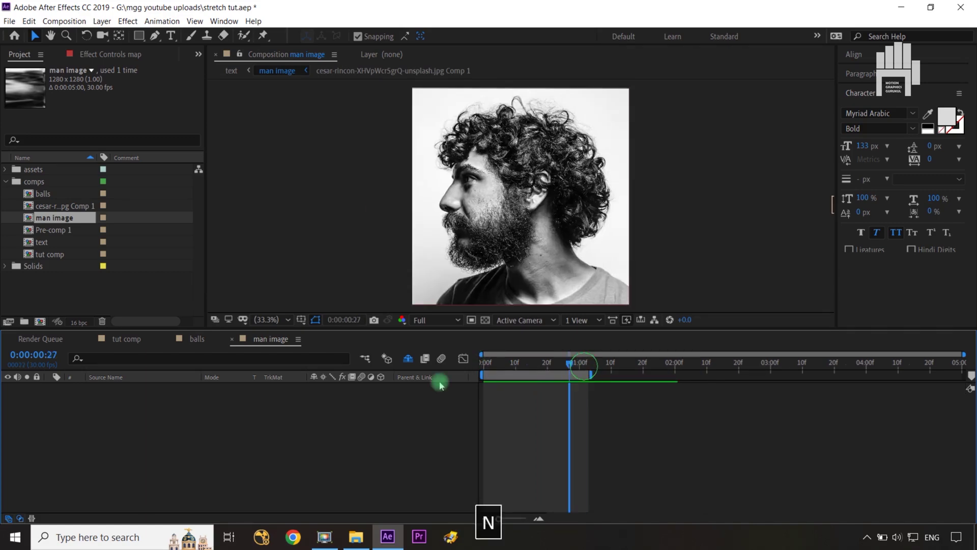
pyautogui.press('Home')
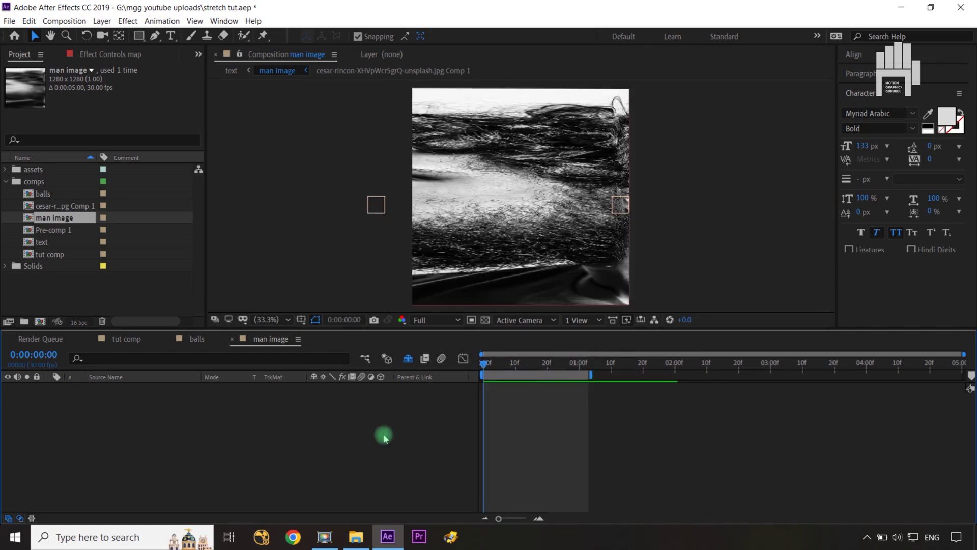
pyautogui.press('space')
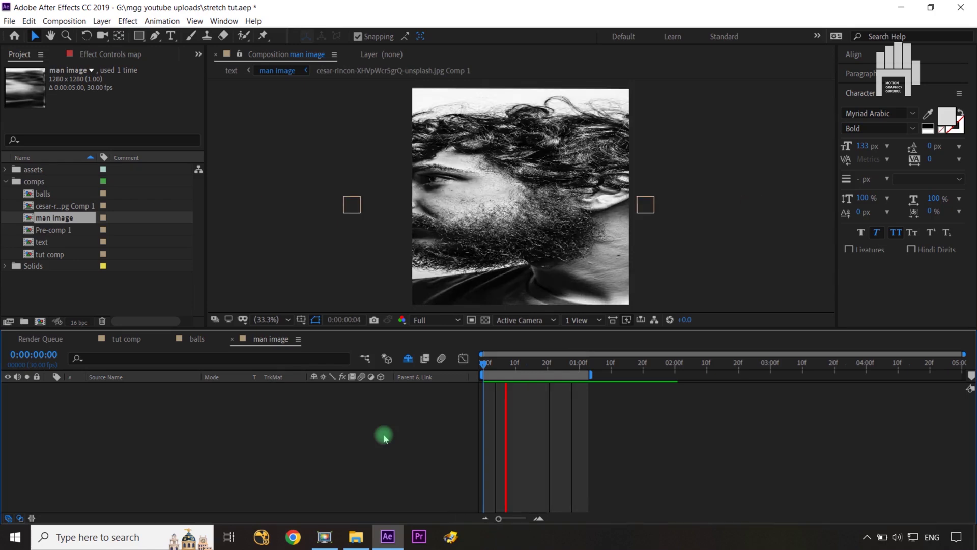